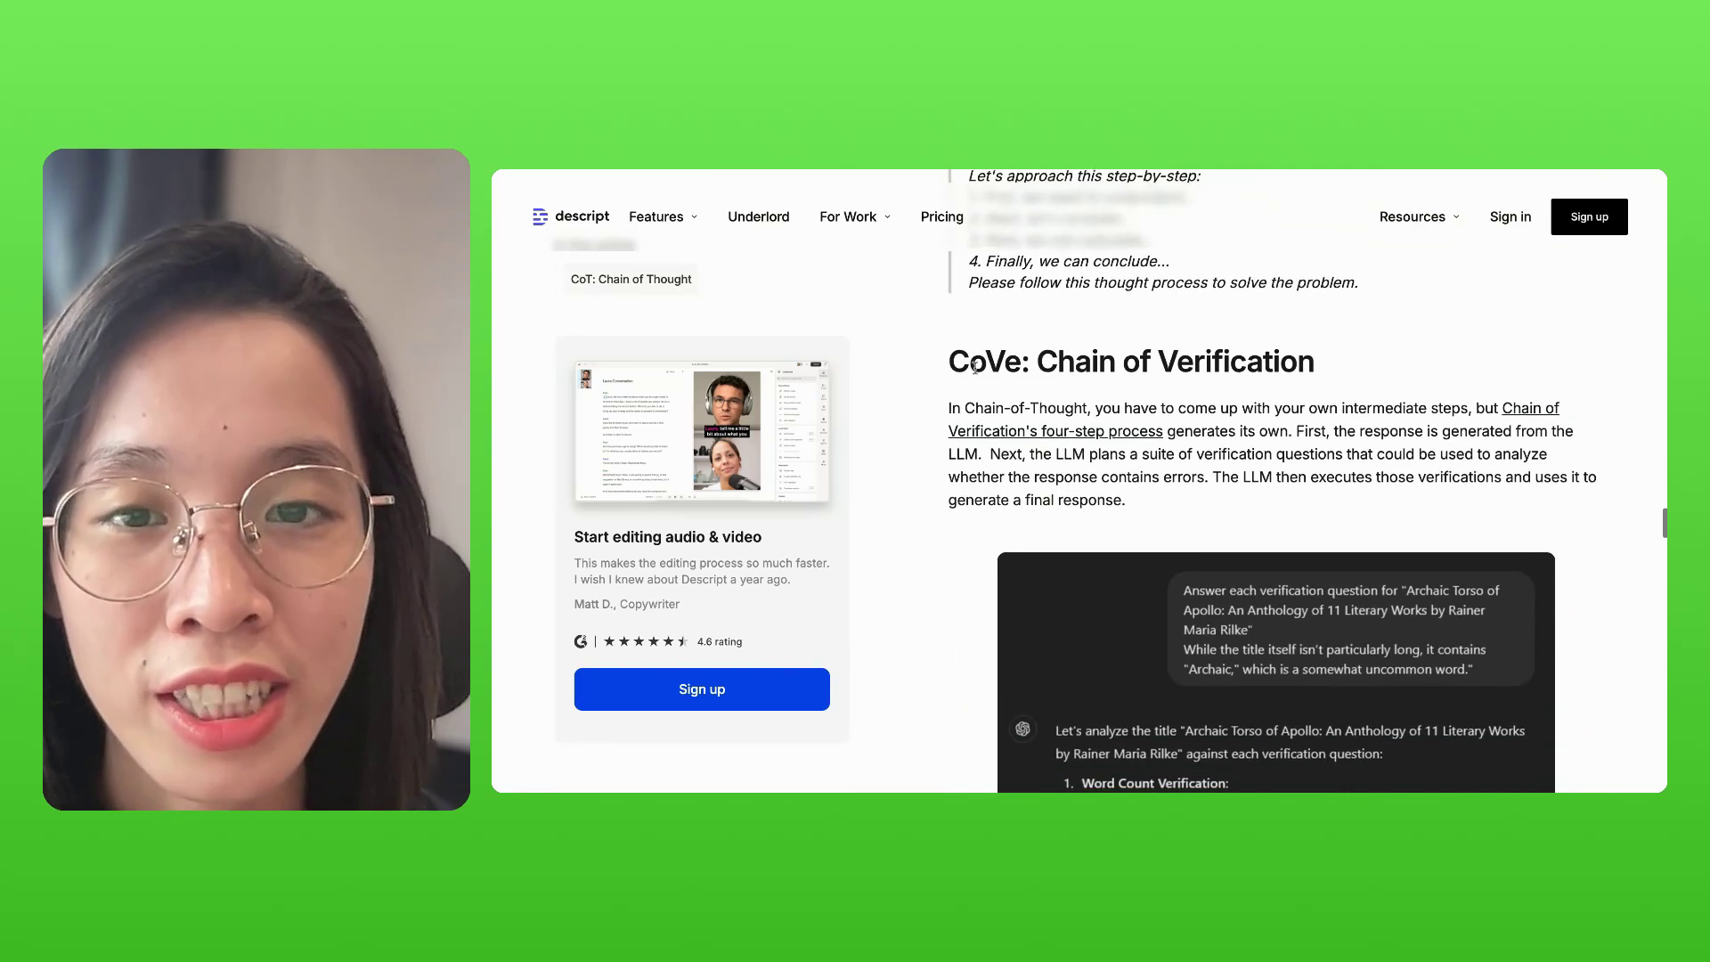
Read the Chain of Verification section and its four-part prompt template in the Descript article
scroll(1257, 519, "down", 6)
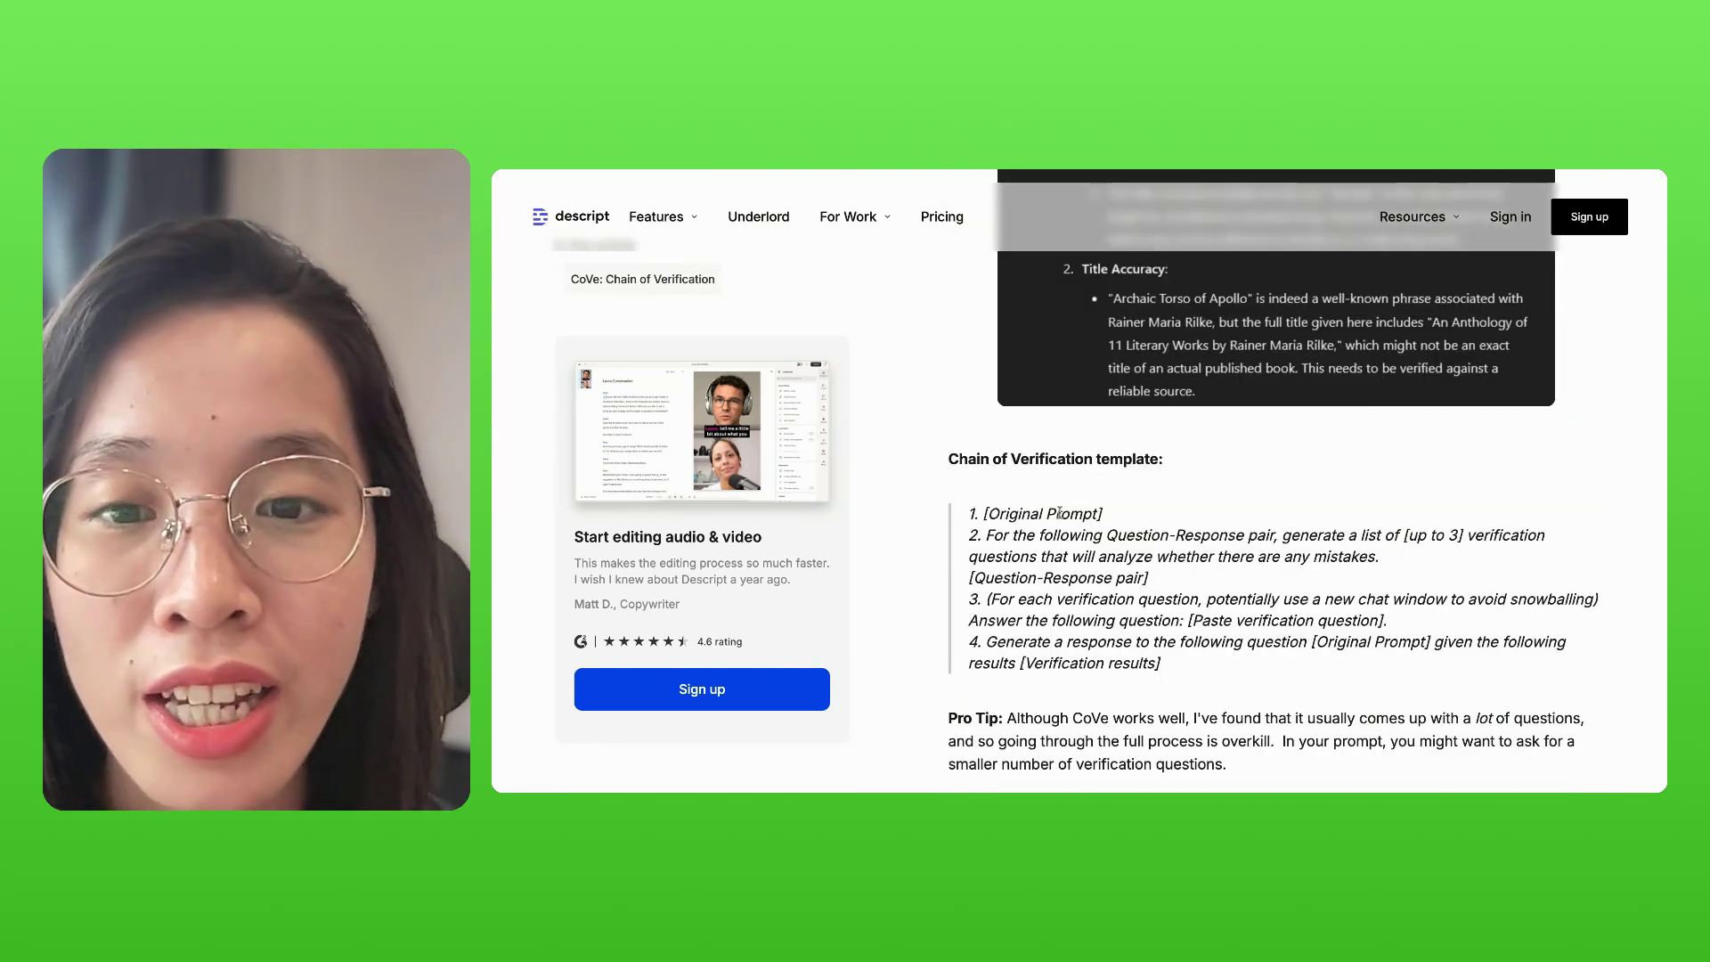
left_click_drag(969, 514, 1194, 643)
left_click(1219, 660)
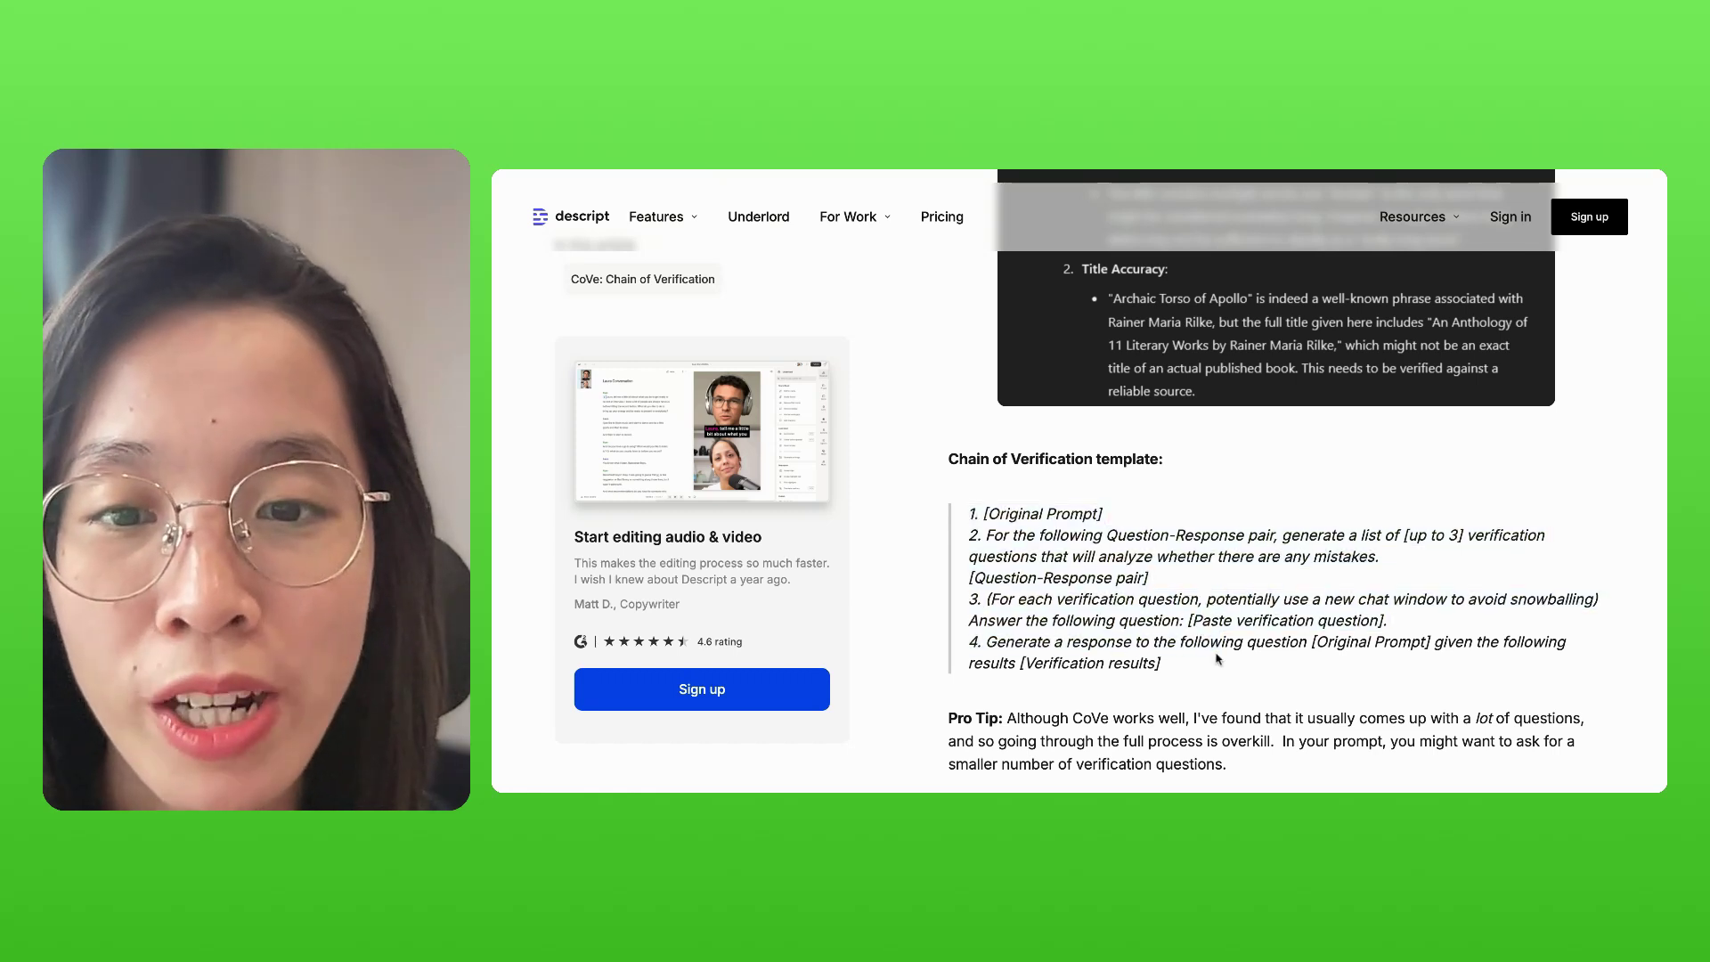
triple_click(1057, 515)
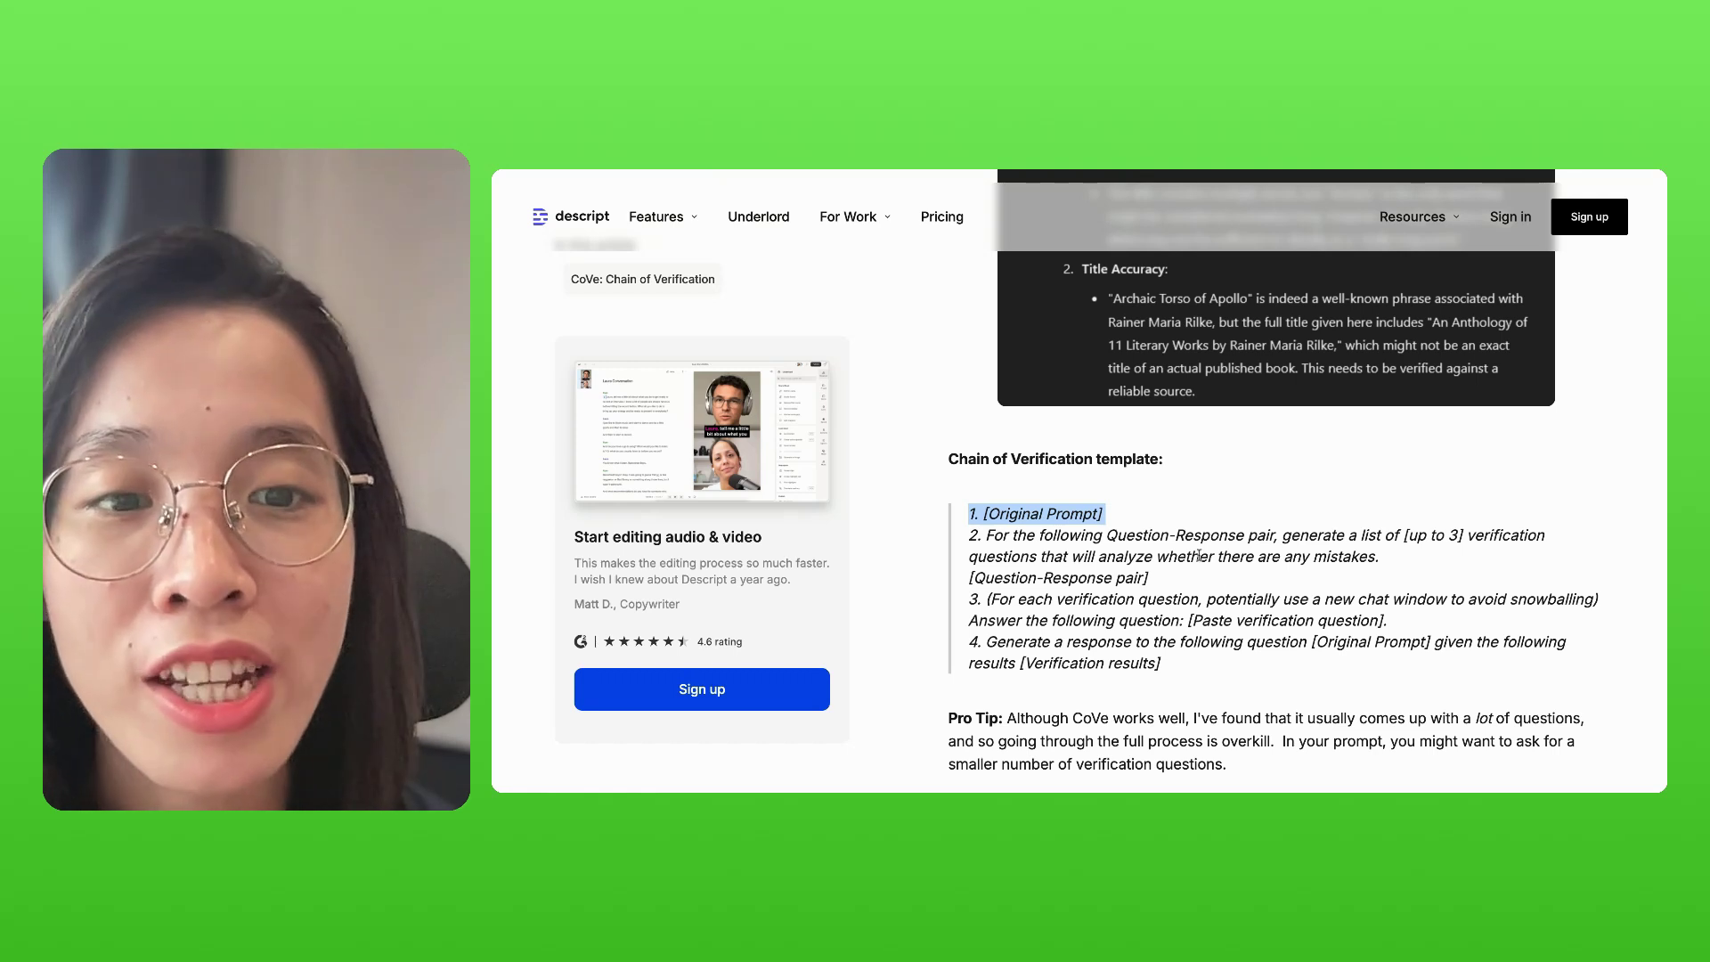
left_click(1299, 533)
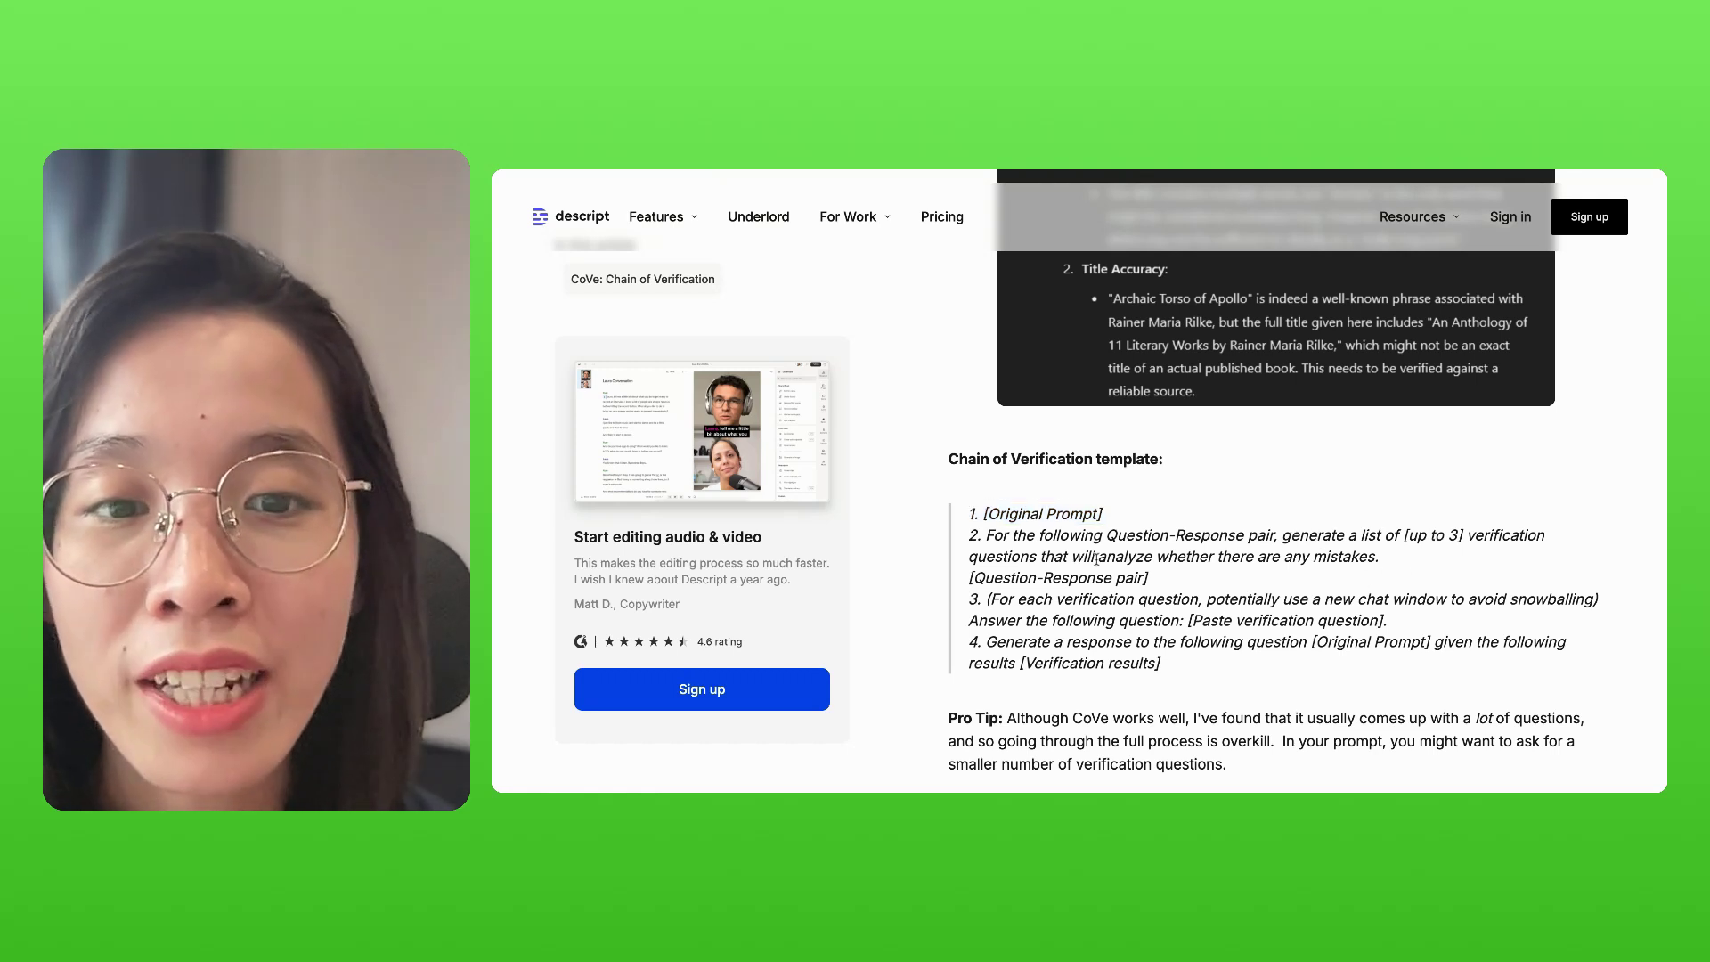
left_click_drag(1094, 556, 1376, 556)
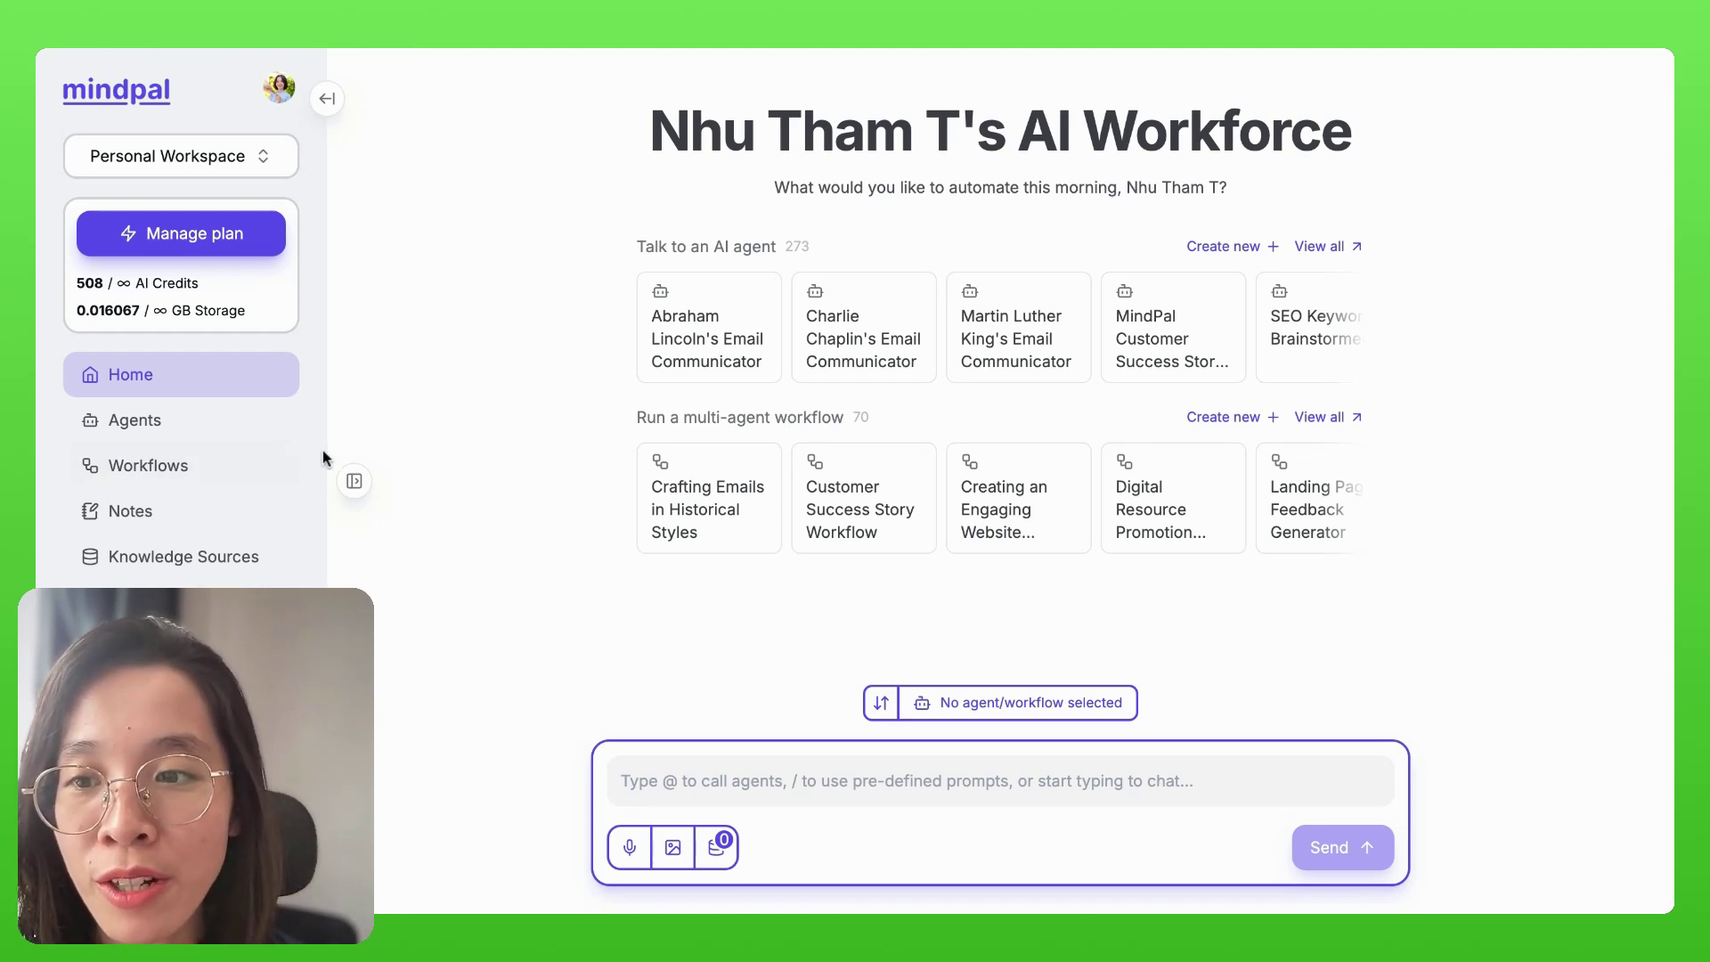
Switch to MindPal and start a new workflow whose AI description begins "Given a query", followed by the line "=> generate a response"
left_click(149, 473)
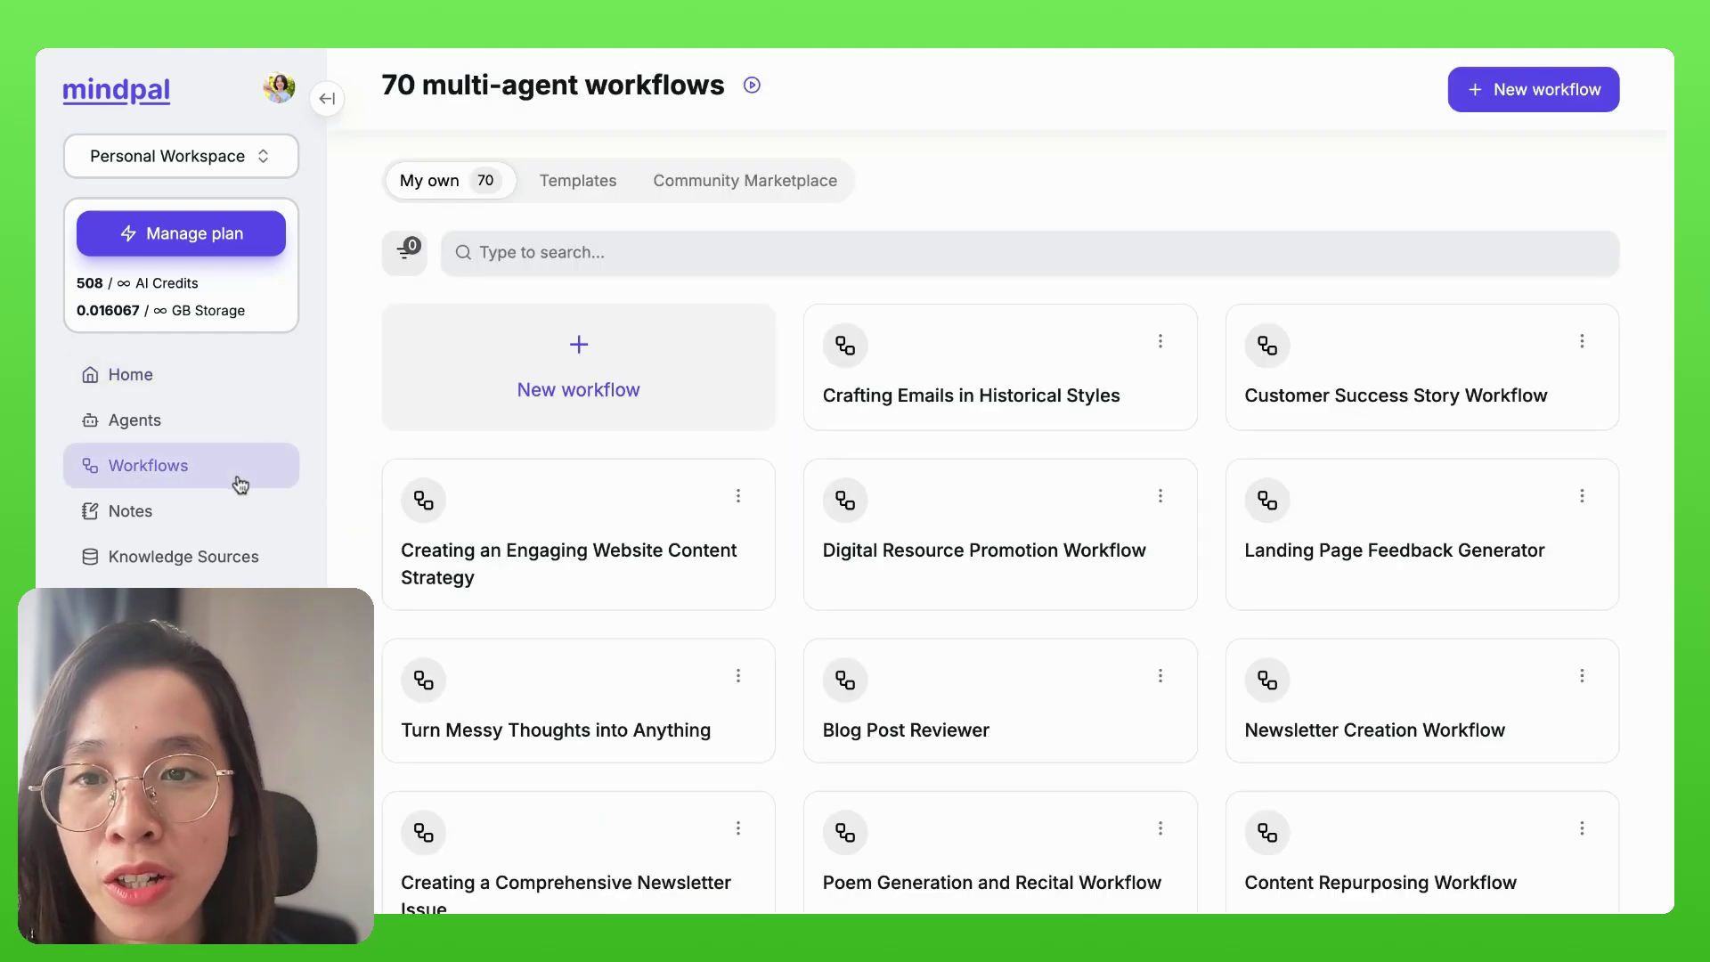
left_click(486, 415)
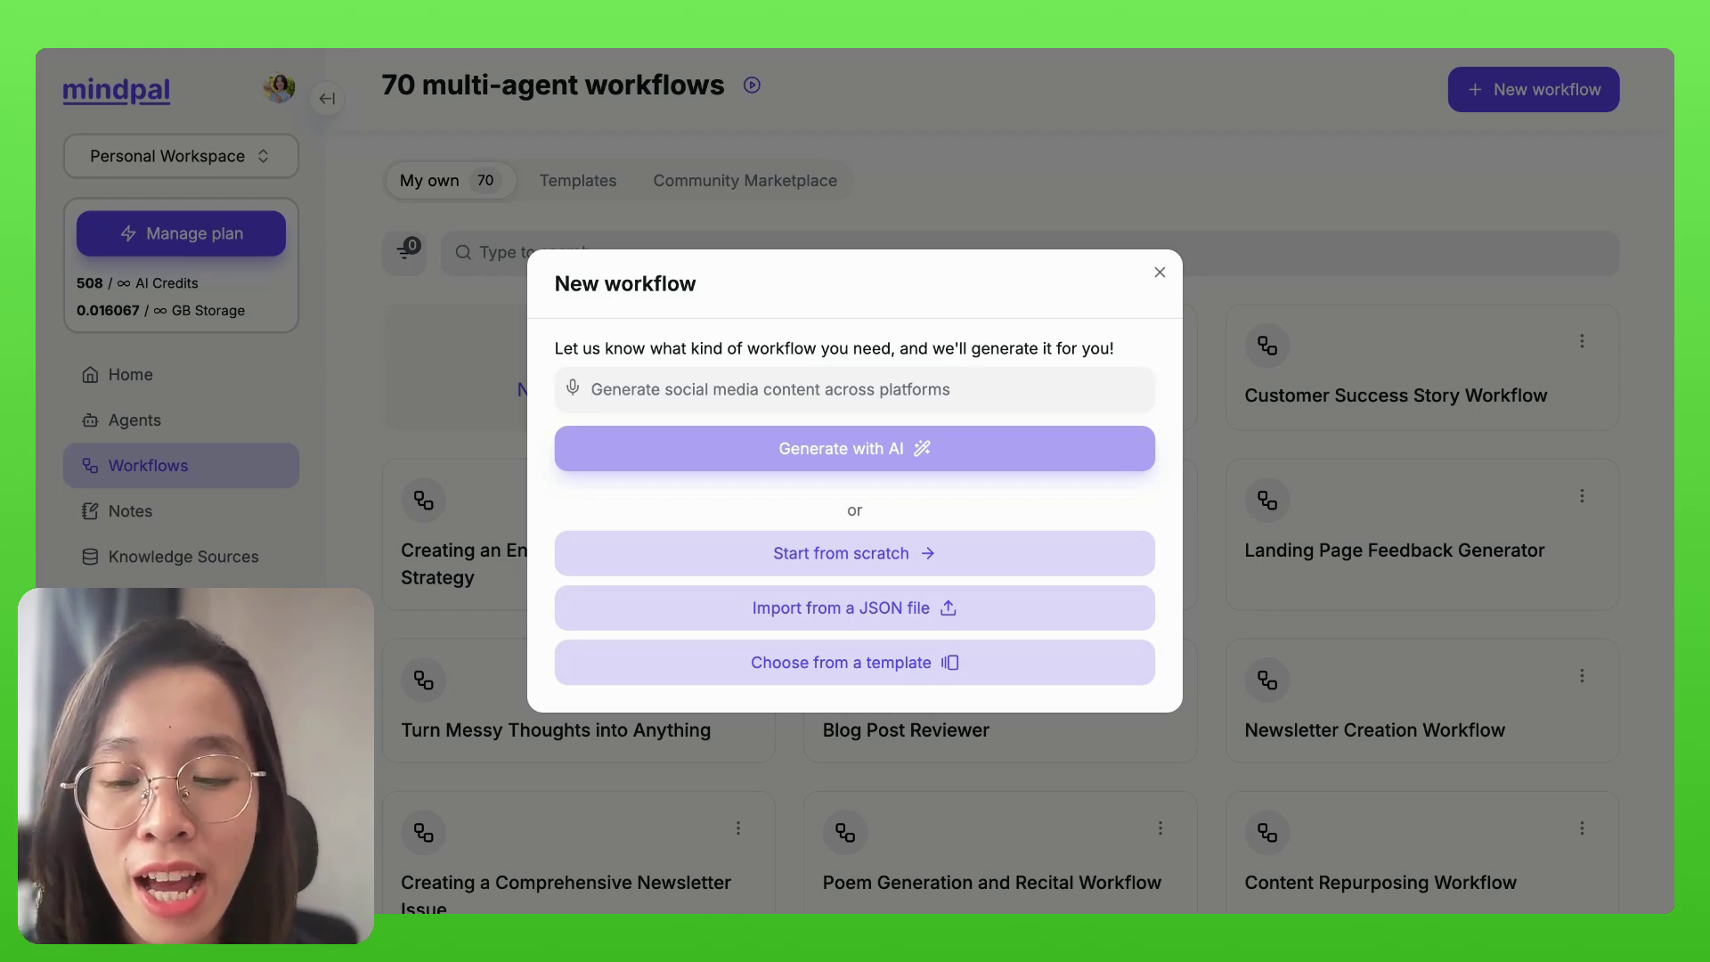
type("Given a query")
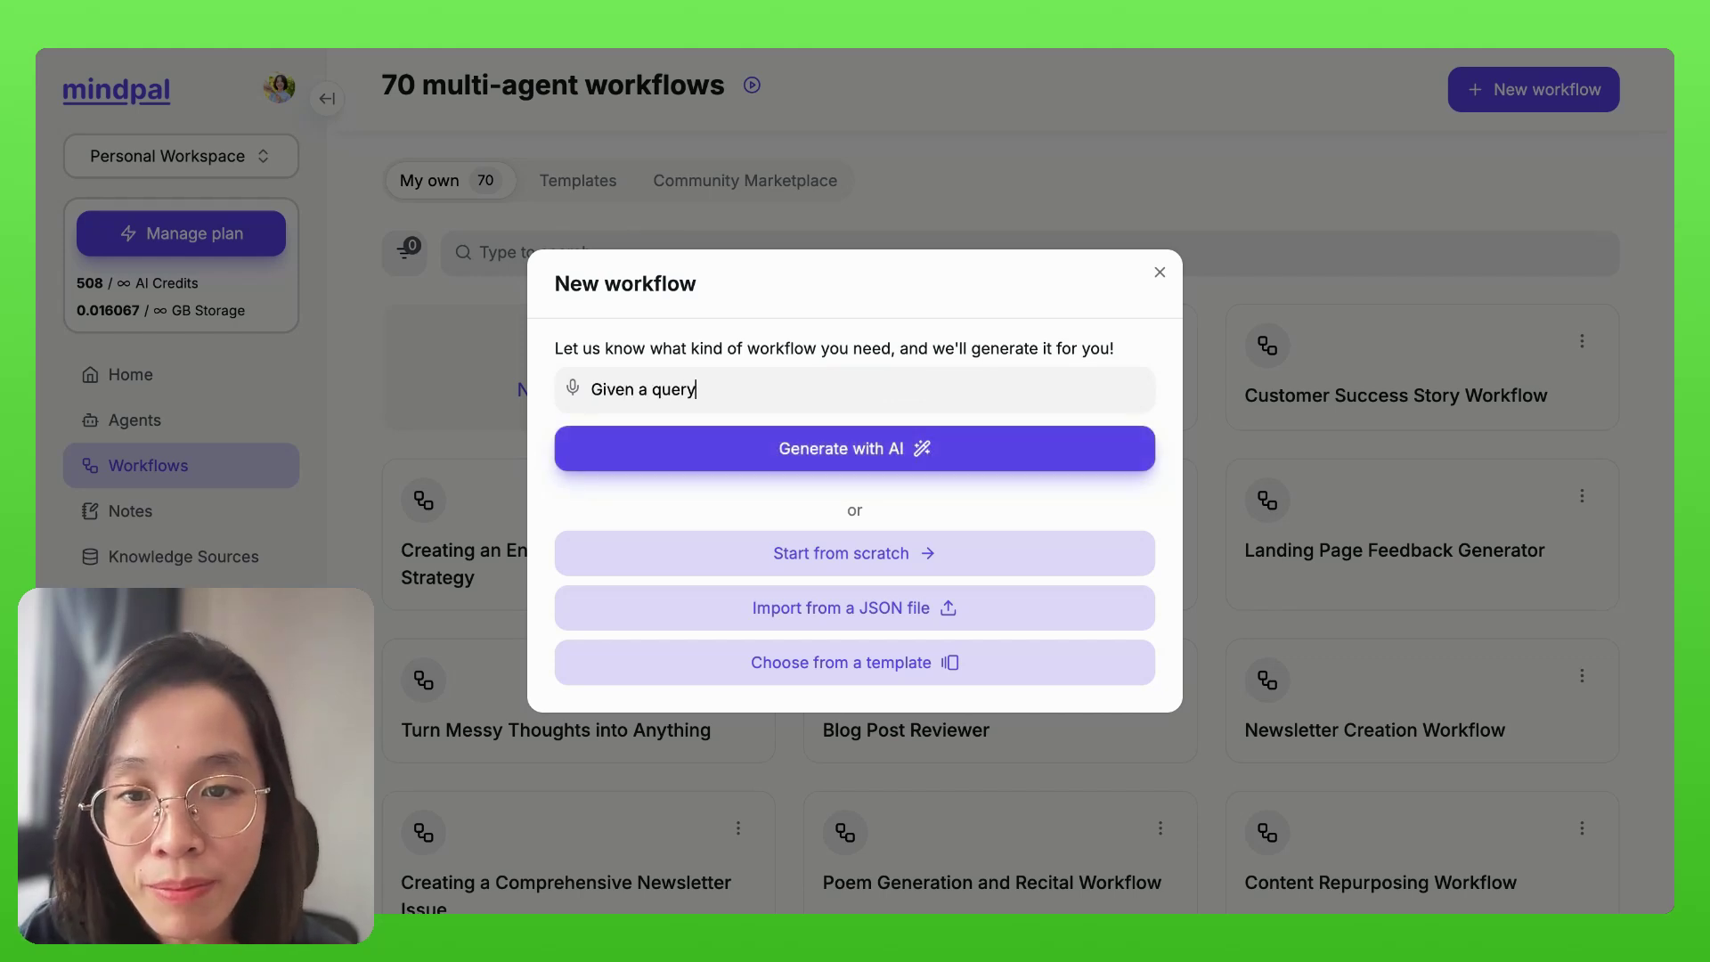
key("shift+Return")
type("=> gene")
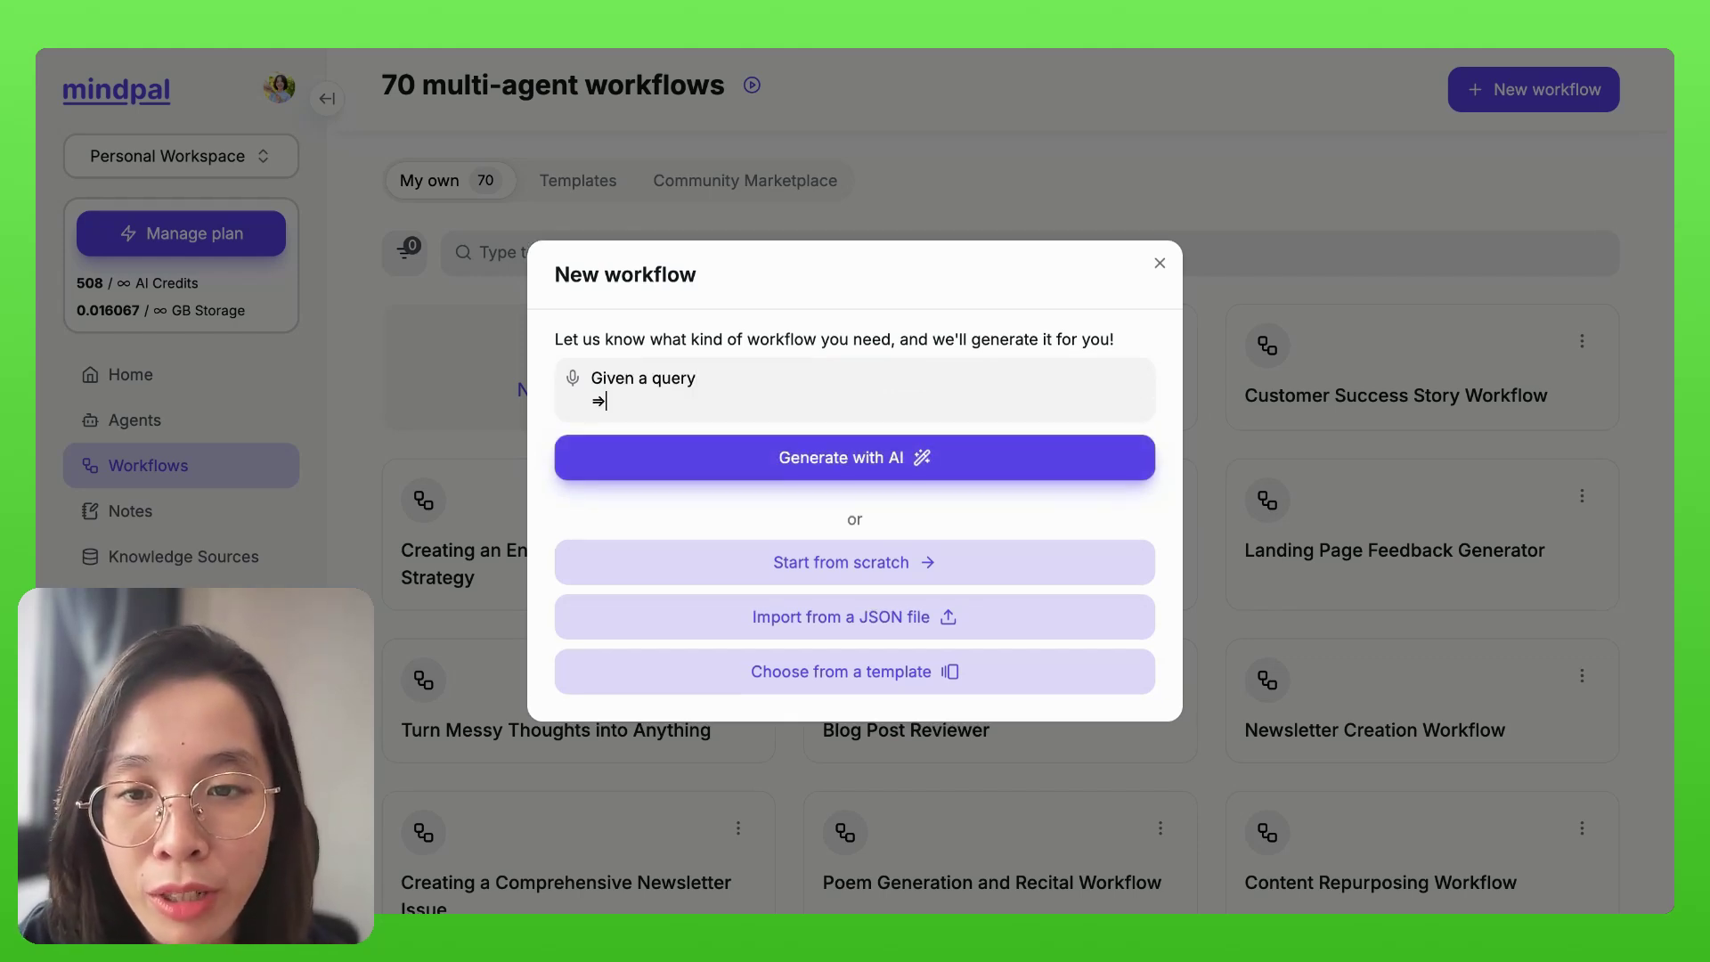
type("rate a response")
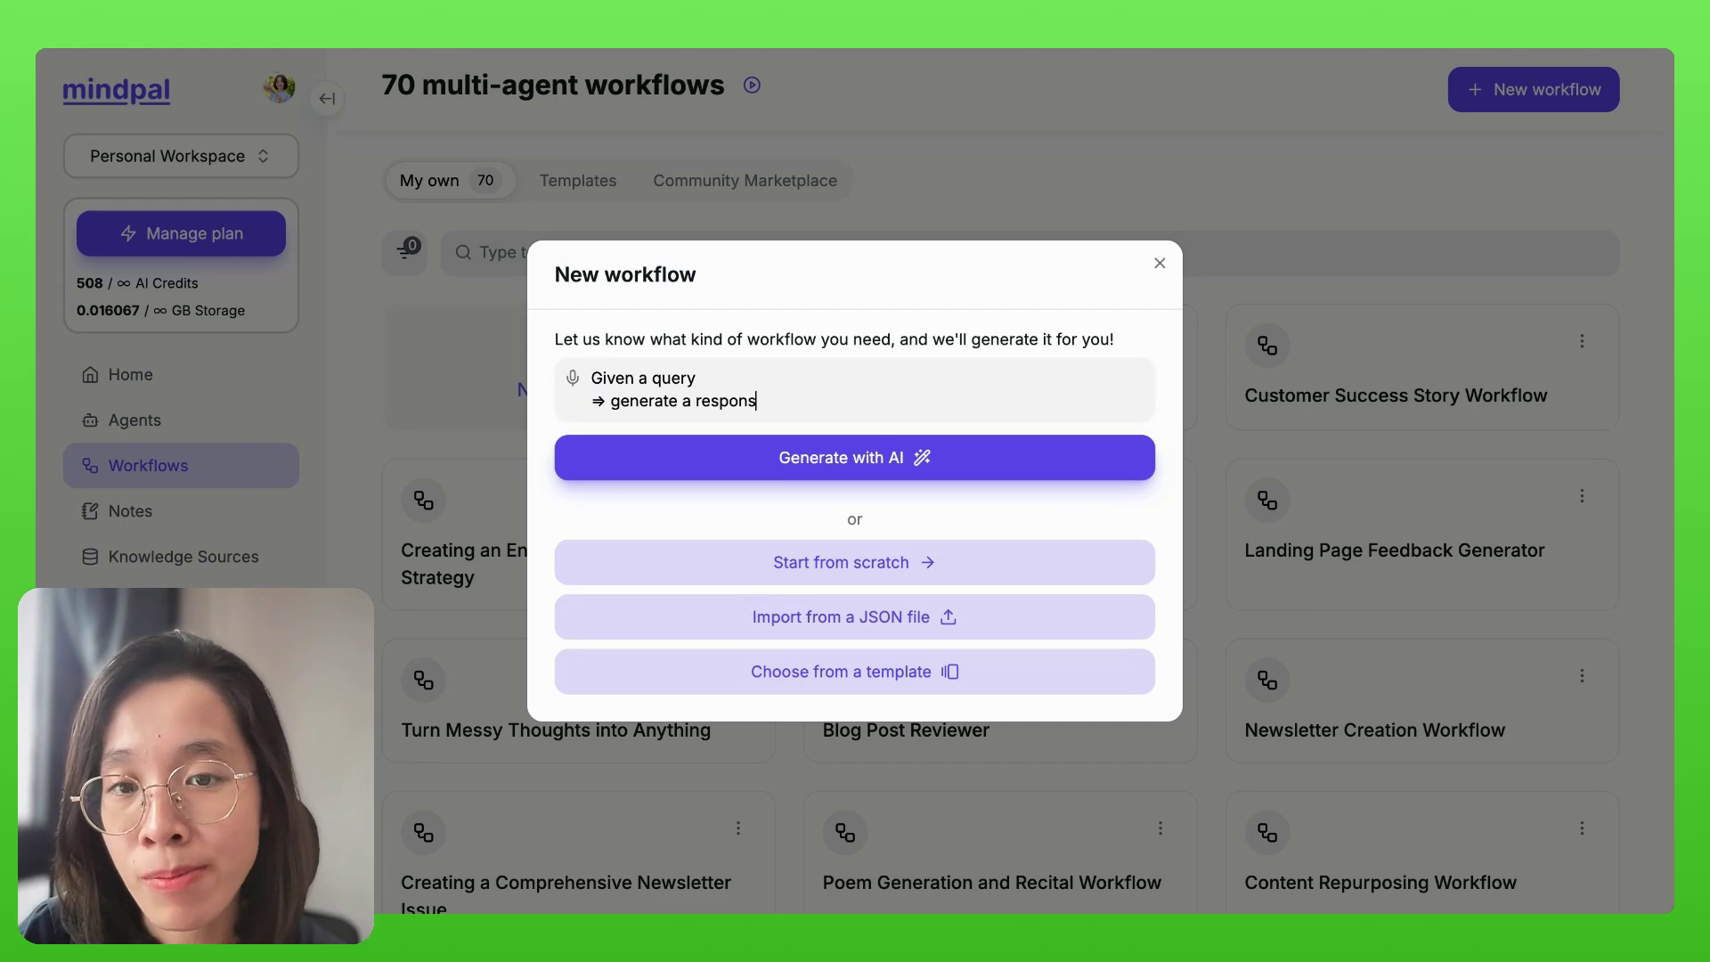
Add the description line "=> generate a list of 3 verification questions that will analyze whether there are any mistakes in the original response"
key("shift+Return")
type("=> generate a ls")
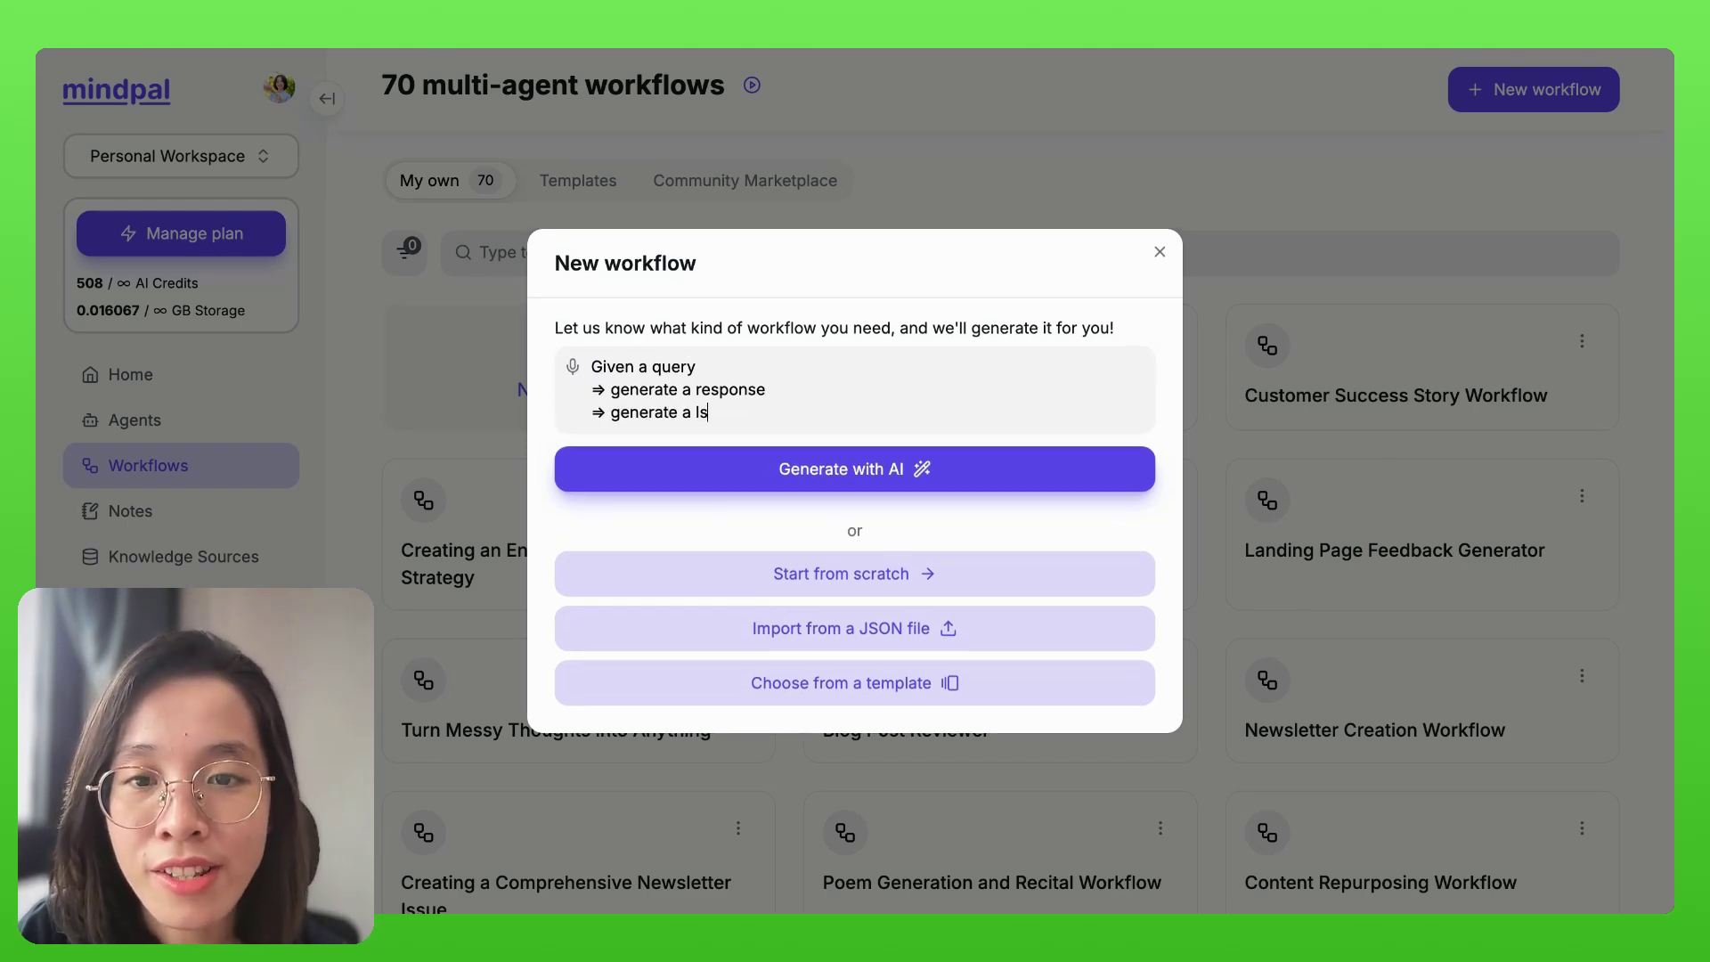
key("BackSpace")
type("ist of ")
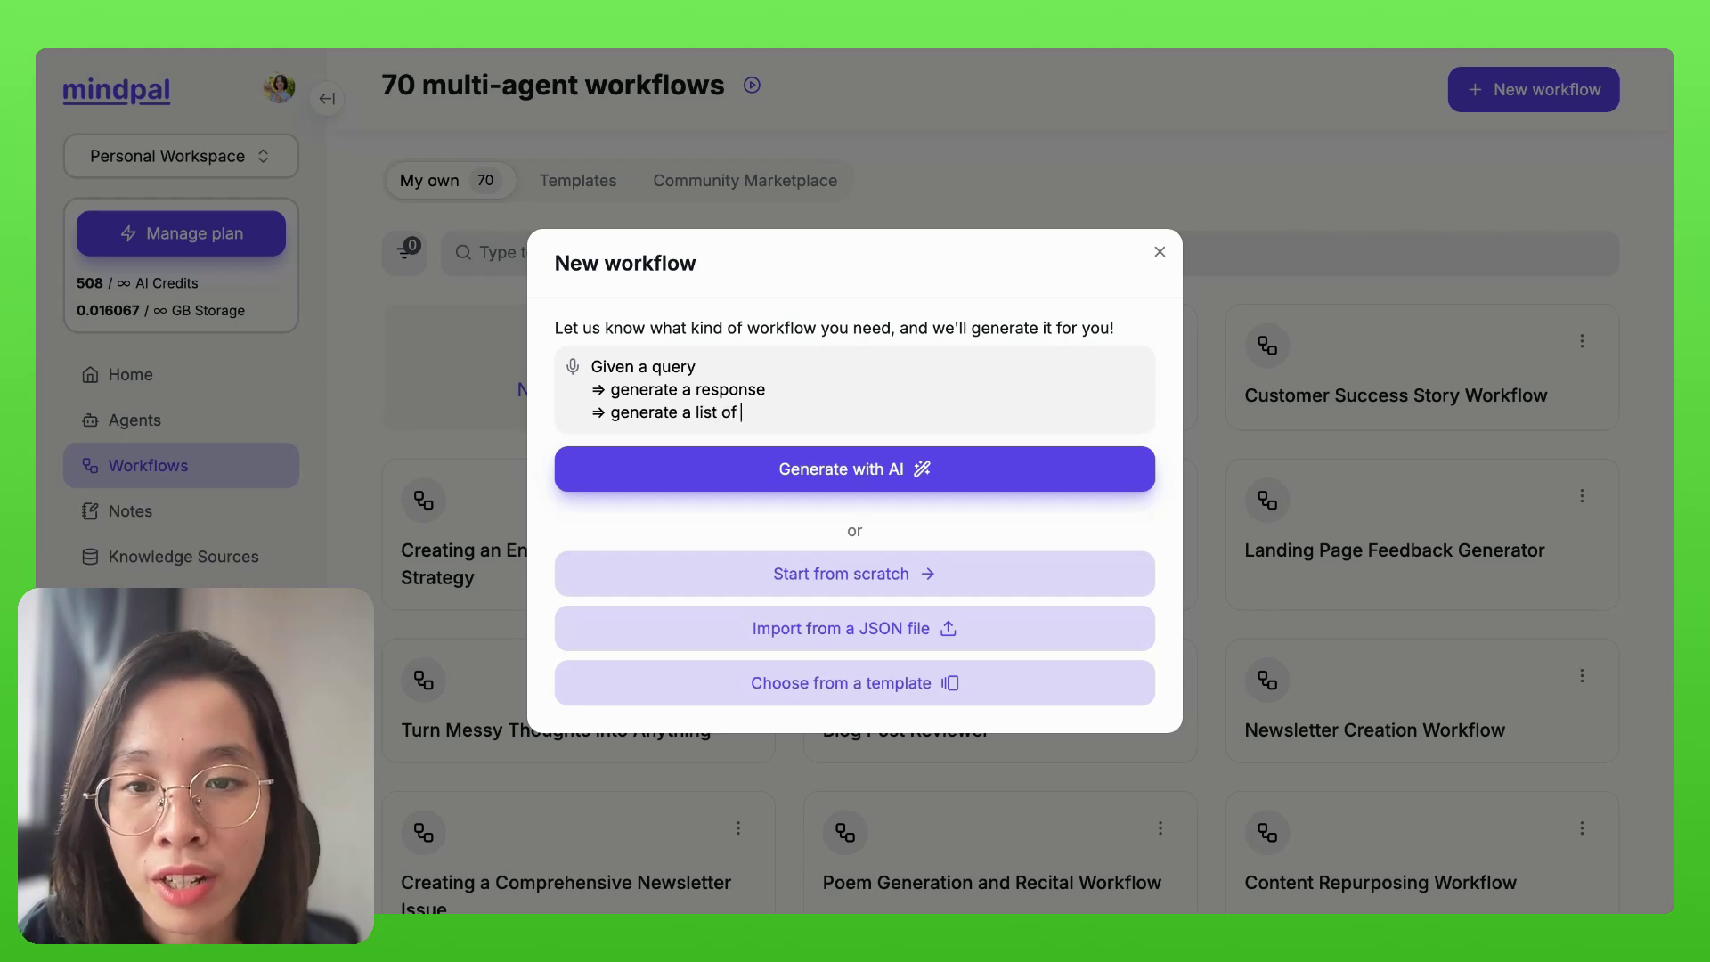
type("3 verificat")
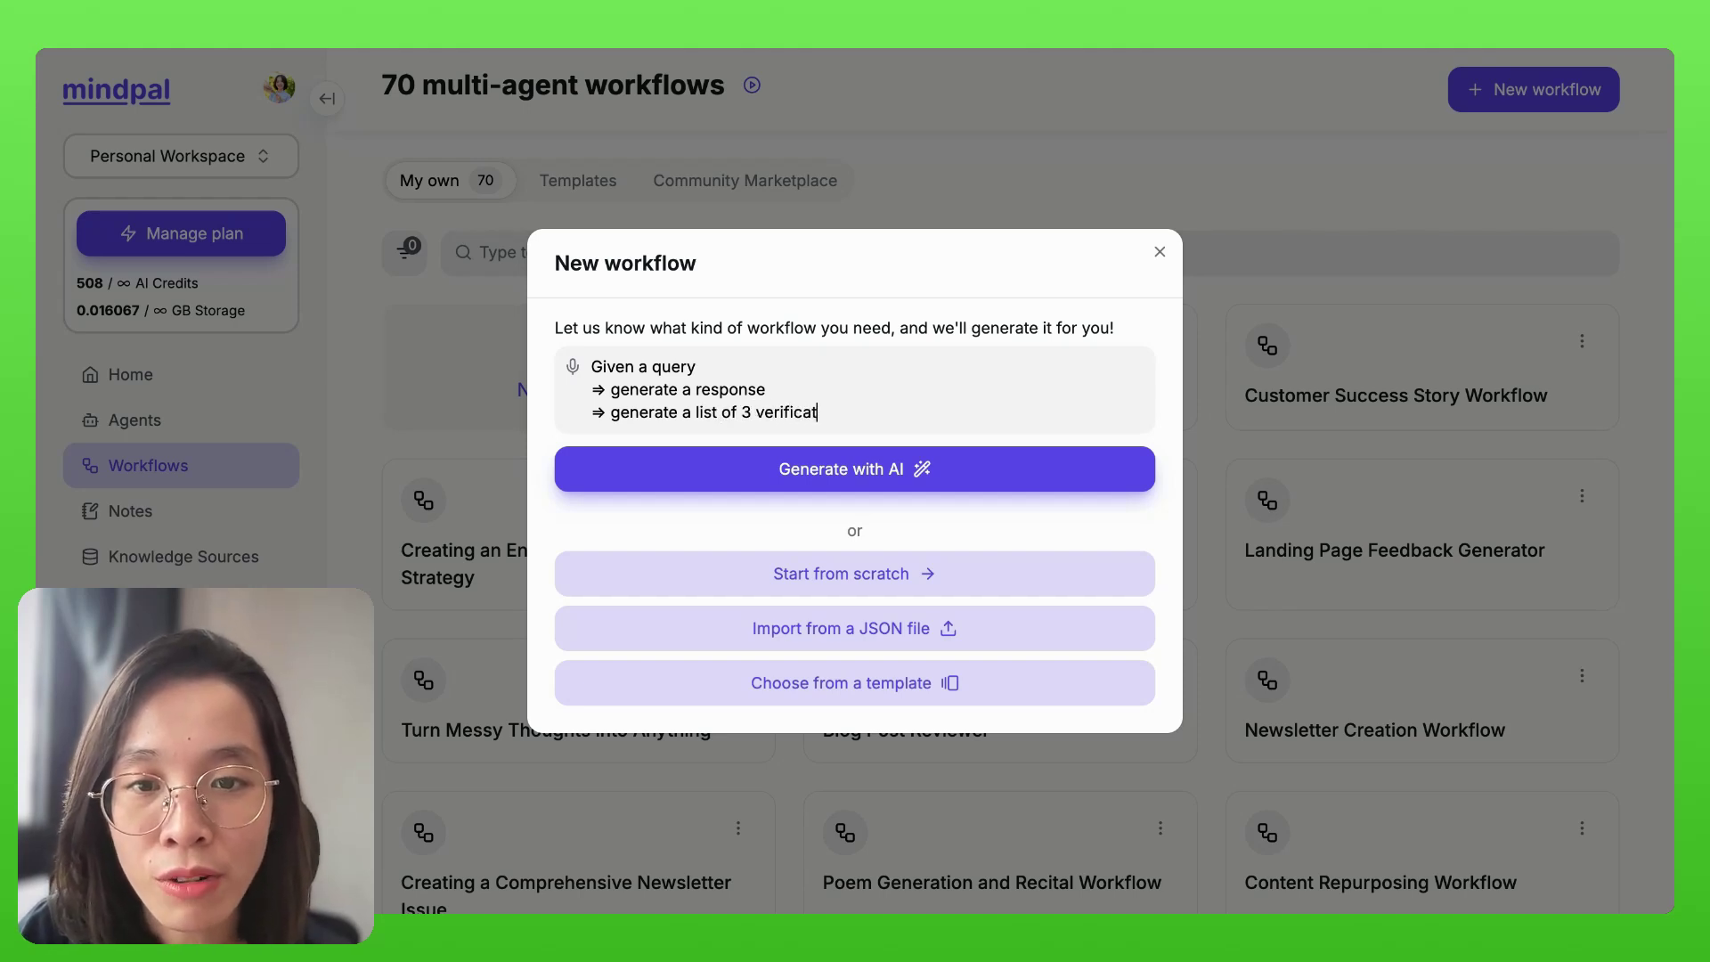
type("ion questions that will analyze whether there are any mistakes.")
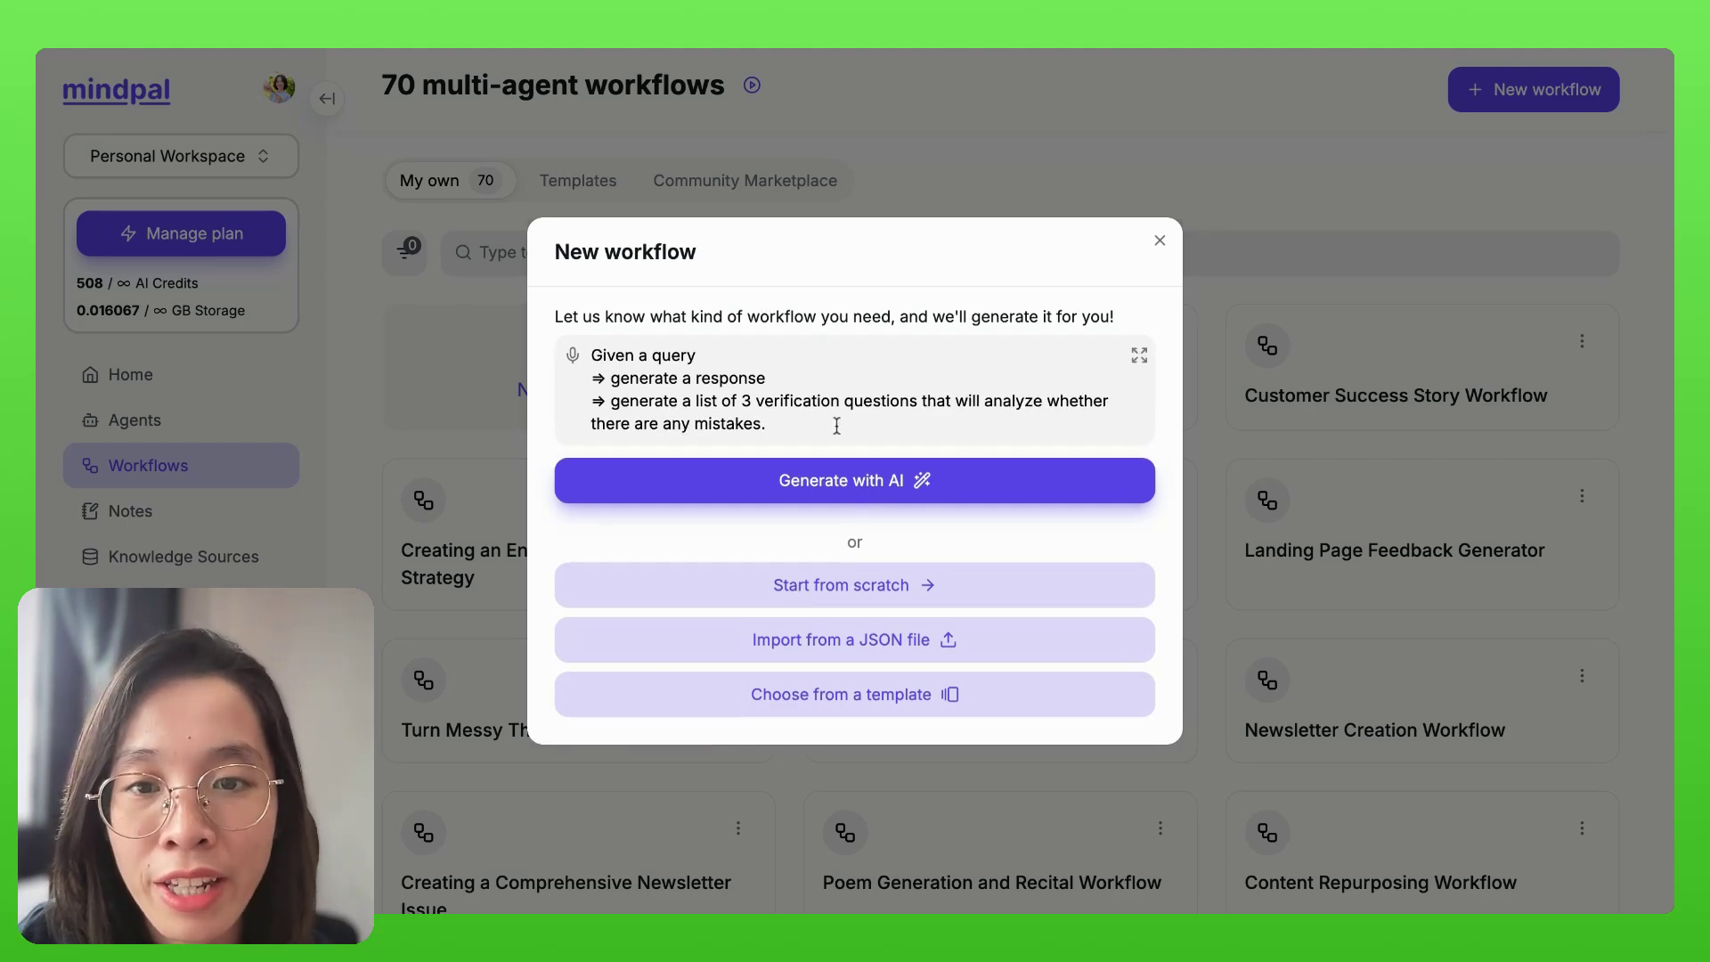
key("BackSpace")
type(" in the or")
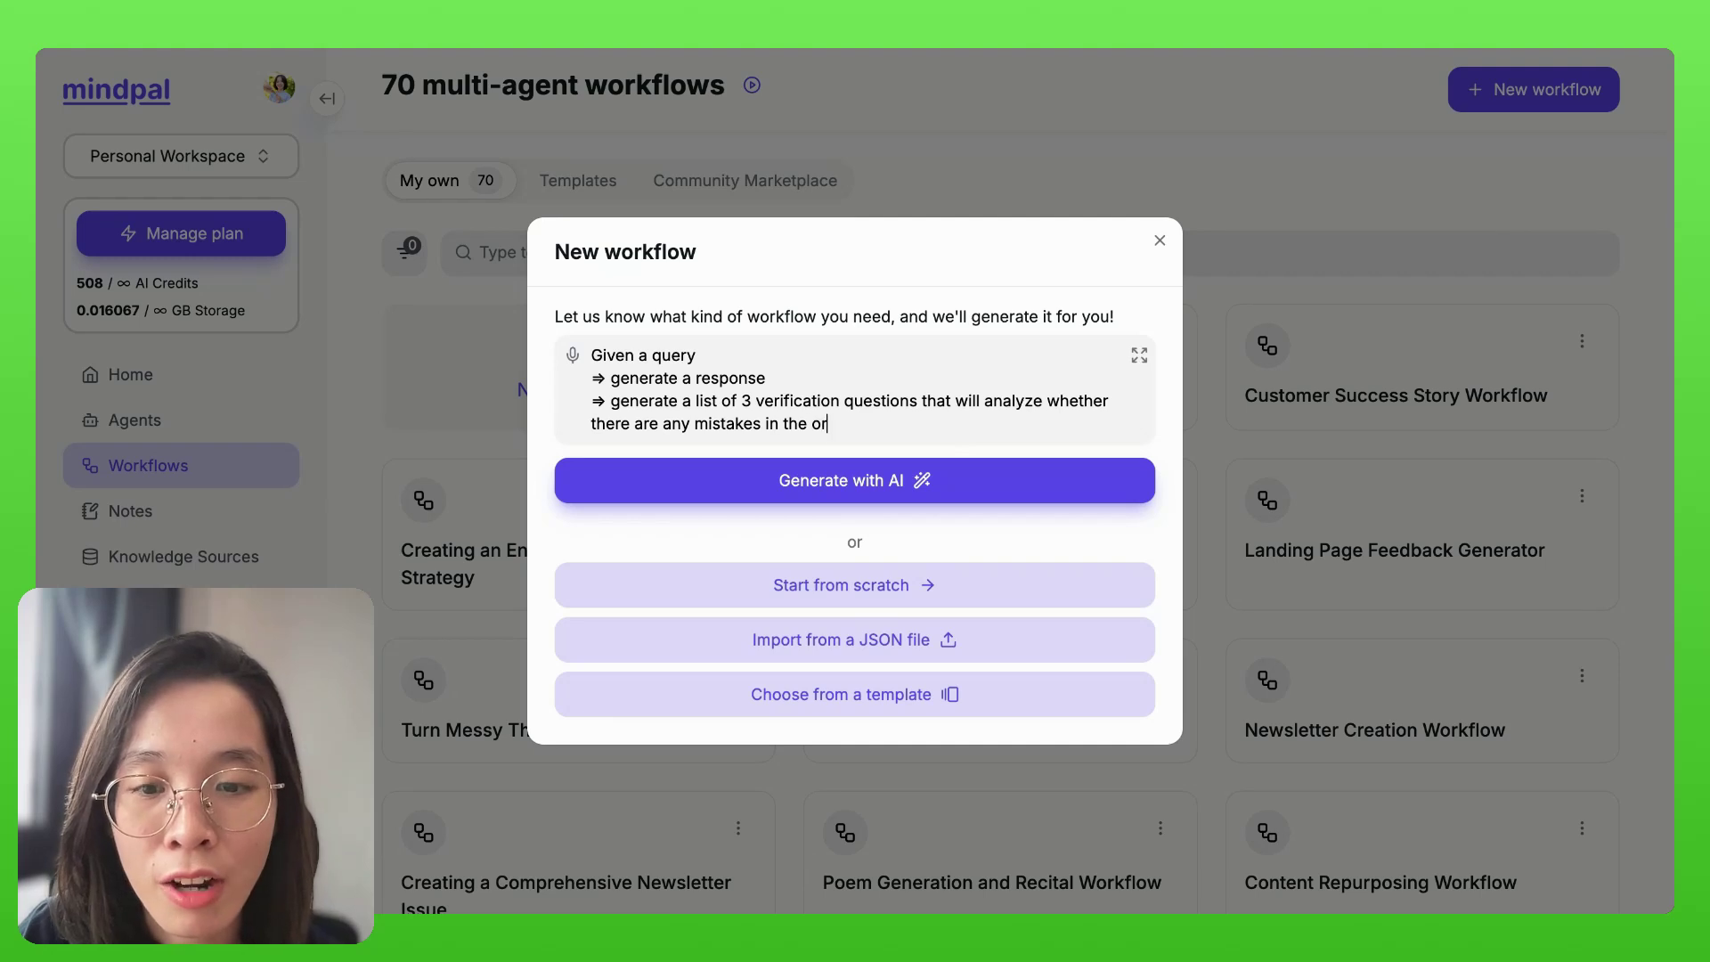
type("iginal response")
Add the template's third instruction to the description, shortened to "=> For each verification question, Answer the question"
key("Return")
type("=>")
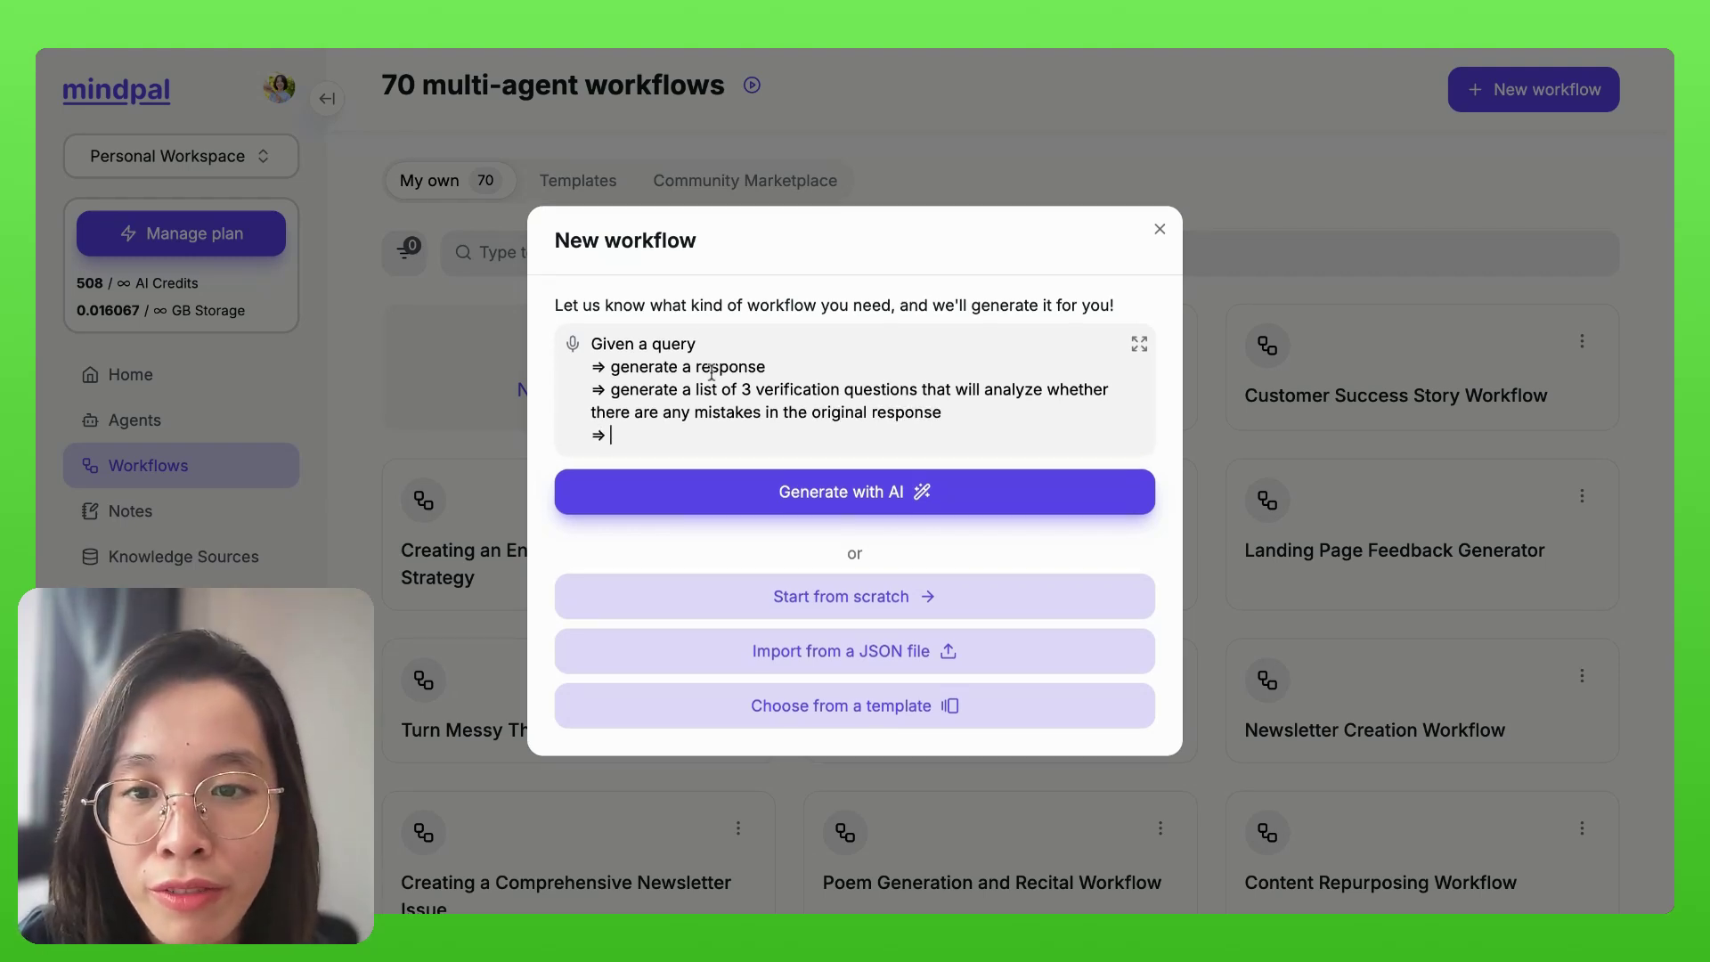
type("(For each verification question, potentially use a new chat window to avoid snowballing) Answer the following question: [Paste verification question].")
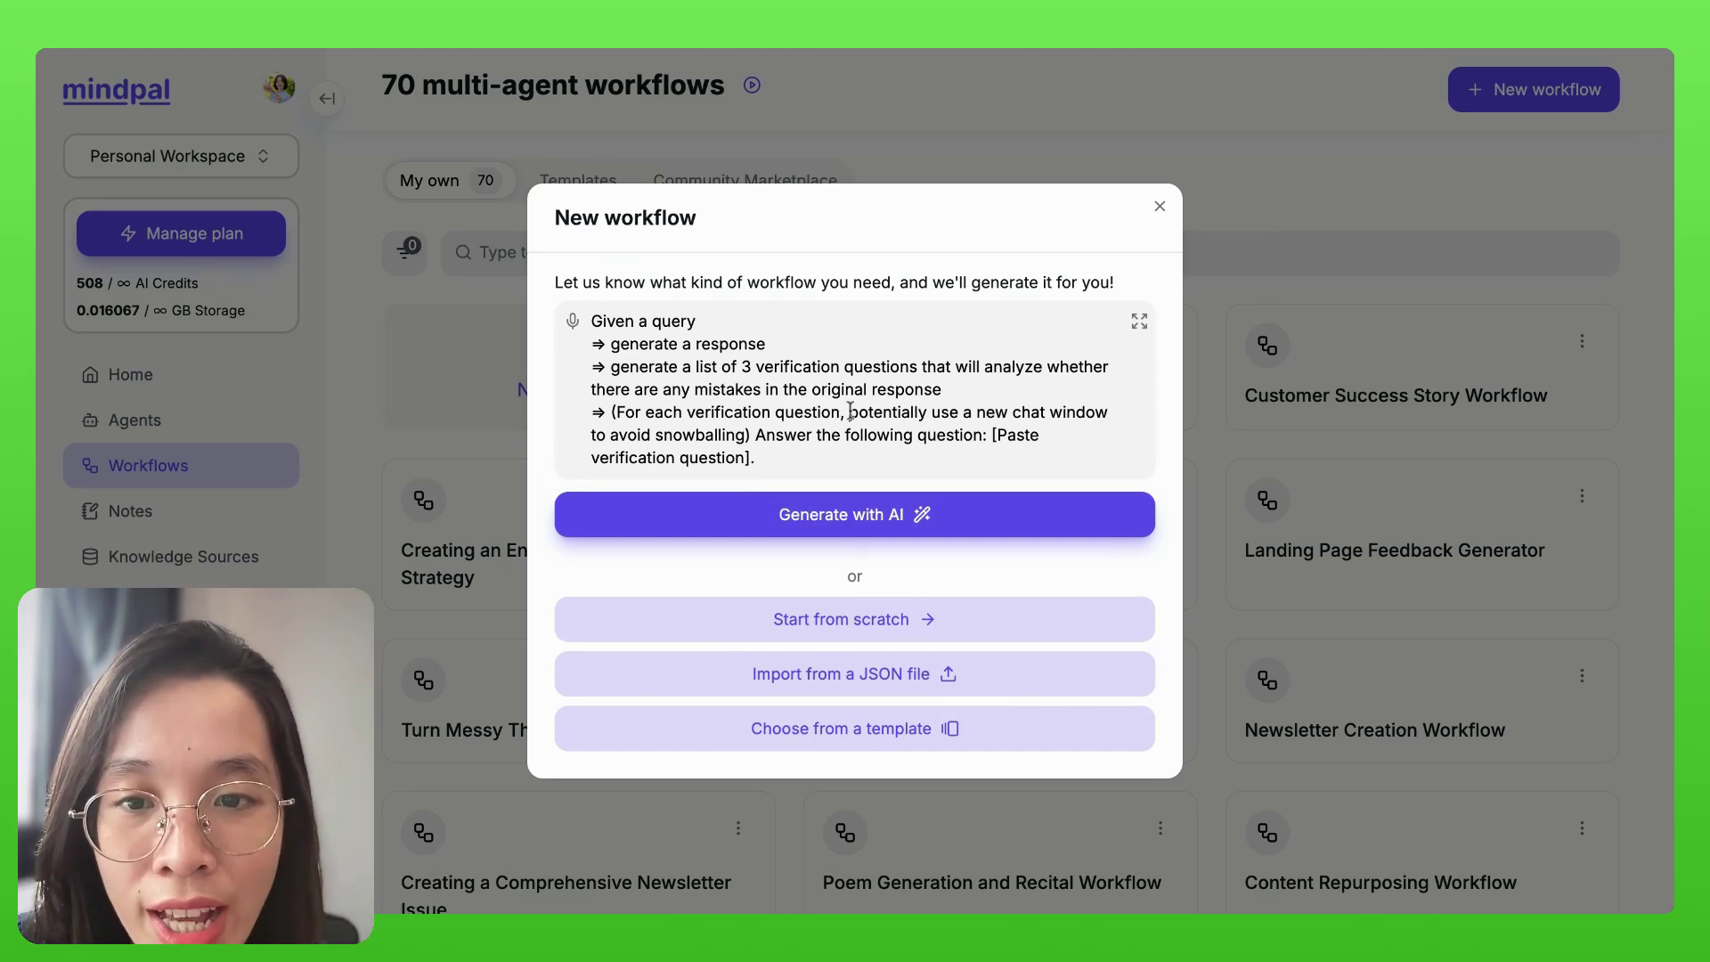
left_click_drag(848, 414, 756, 436)
key("BackSpace")
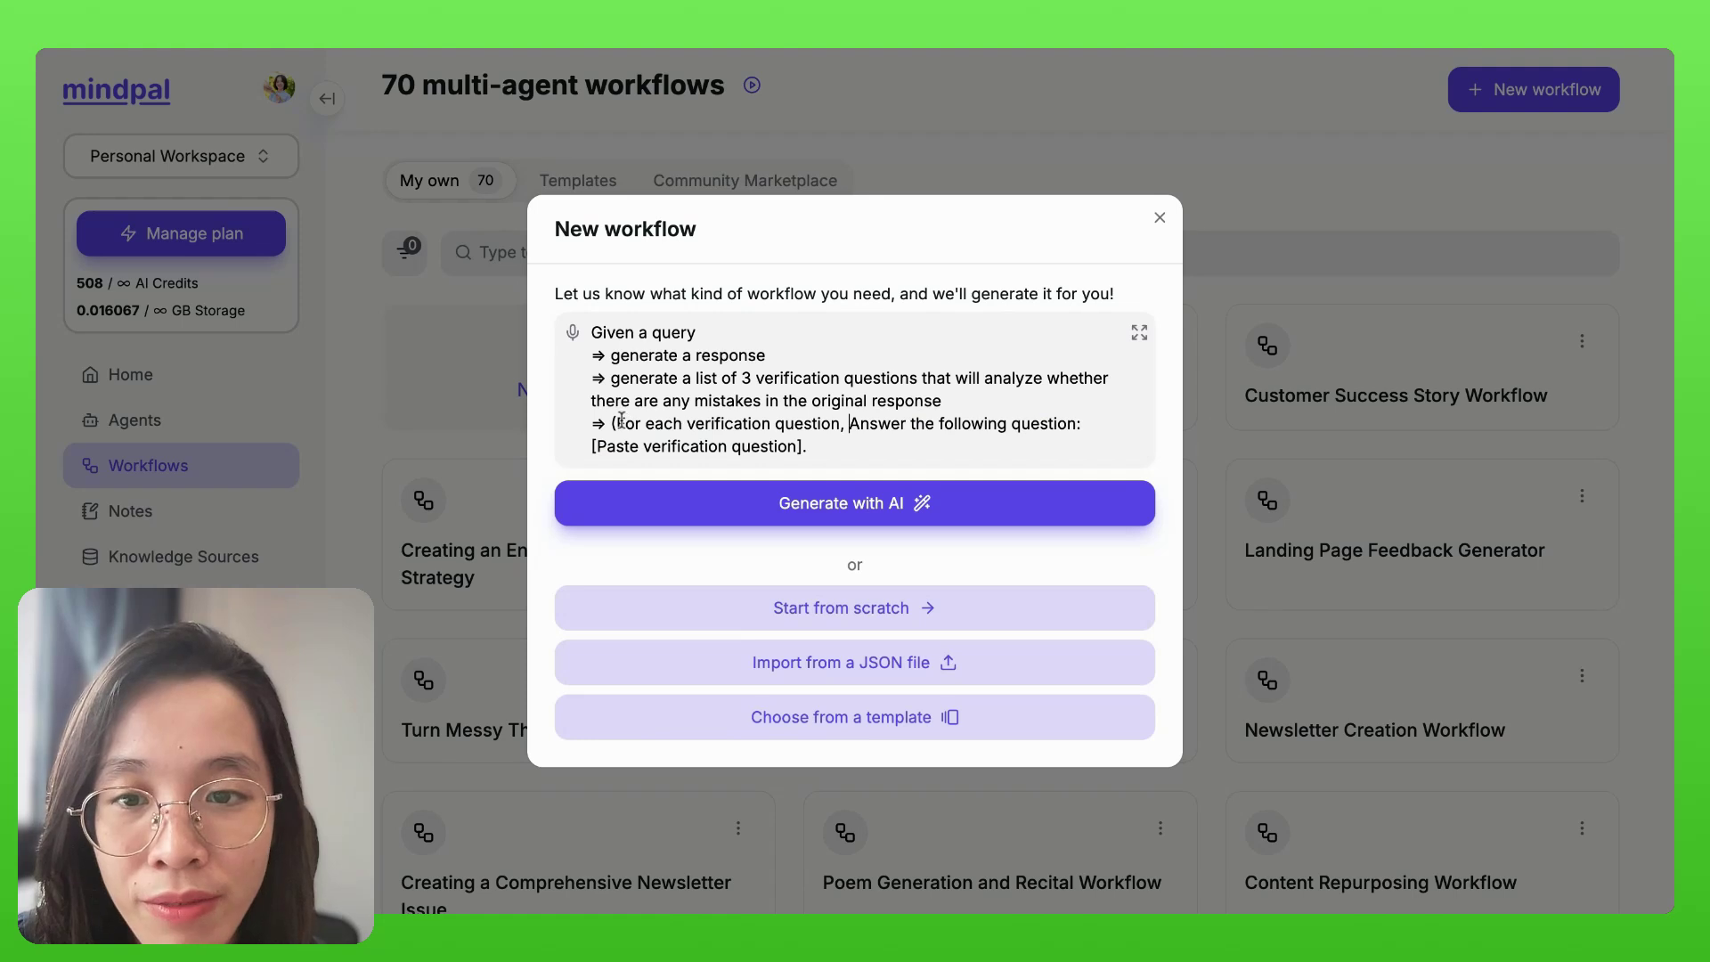
type("=> ")
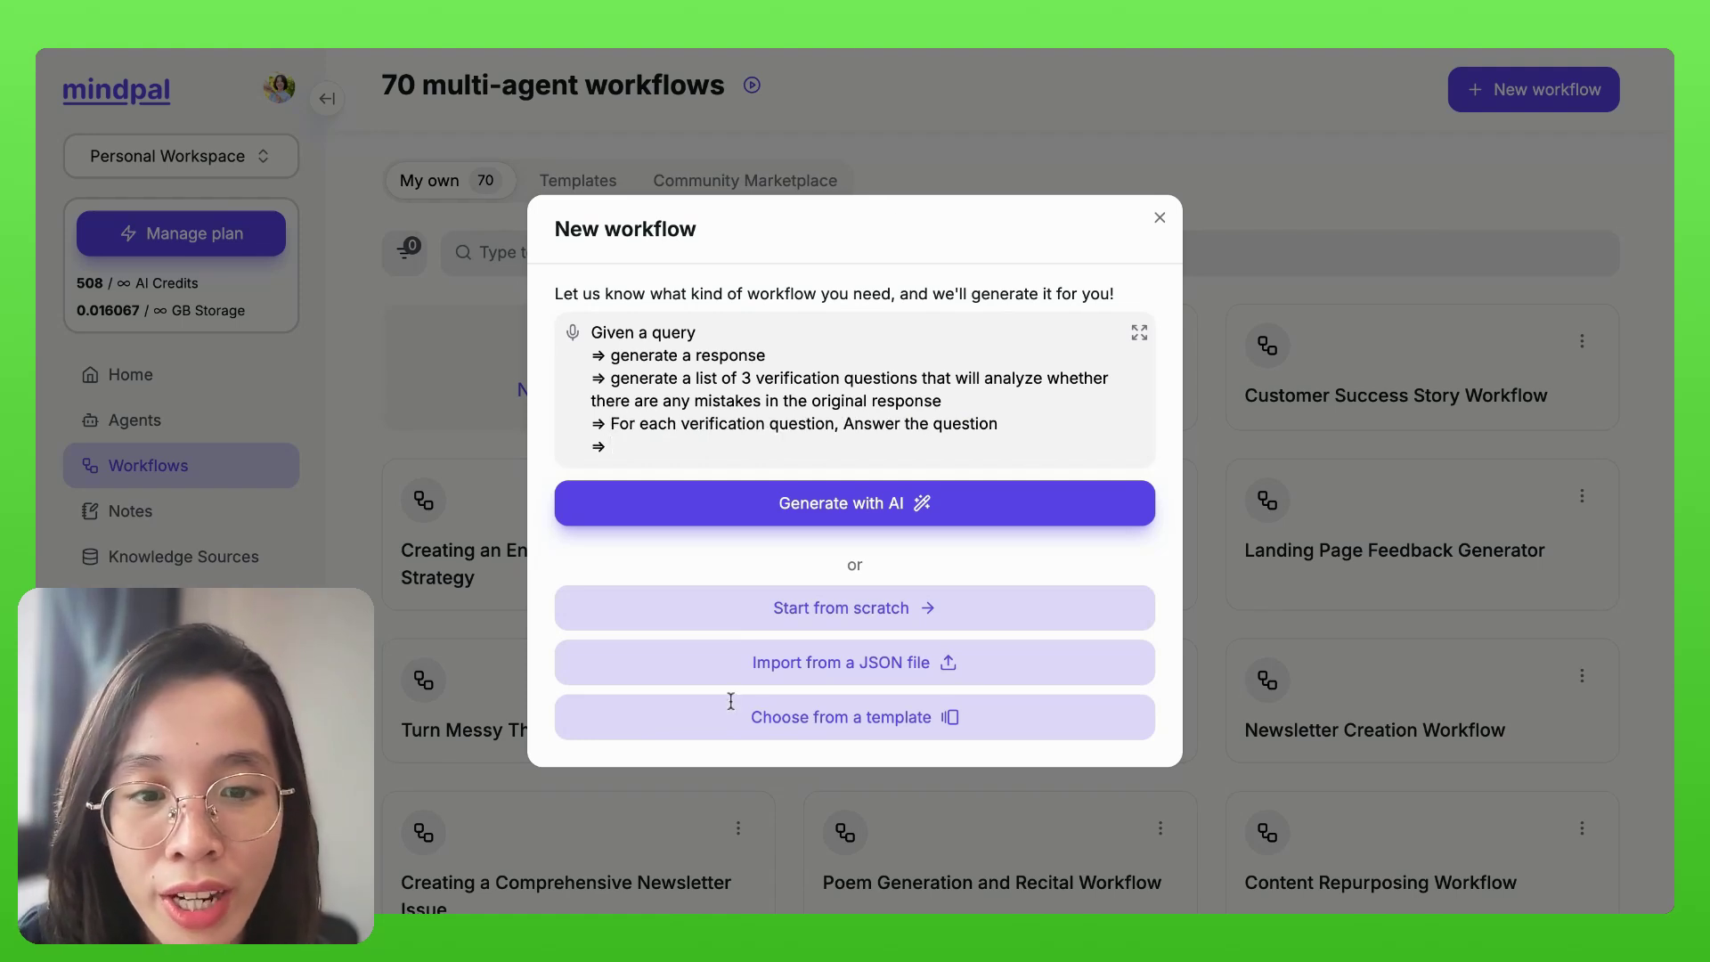
Complete the description with "Generate a response based on the verification results" and generate the workflow draft with AI
type("Generate a response basedo")
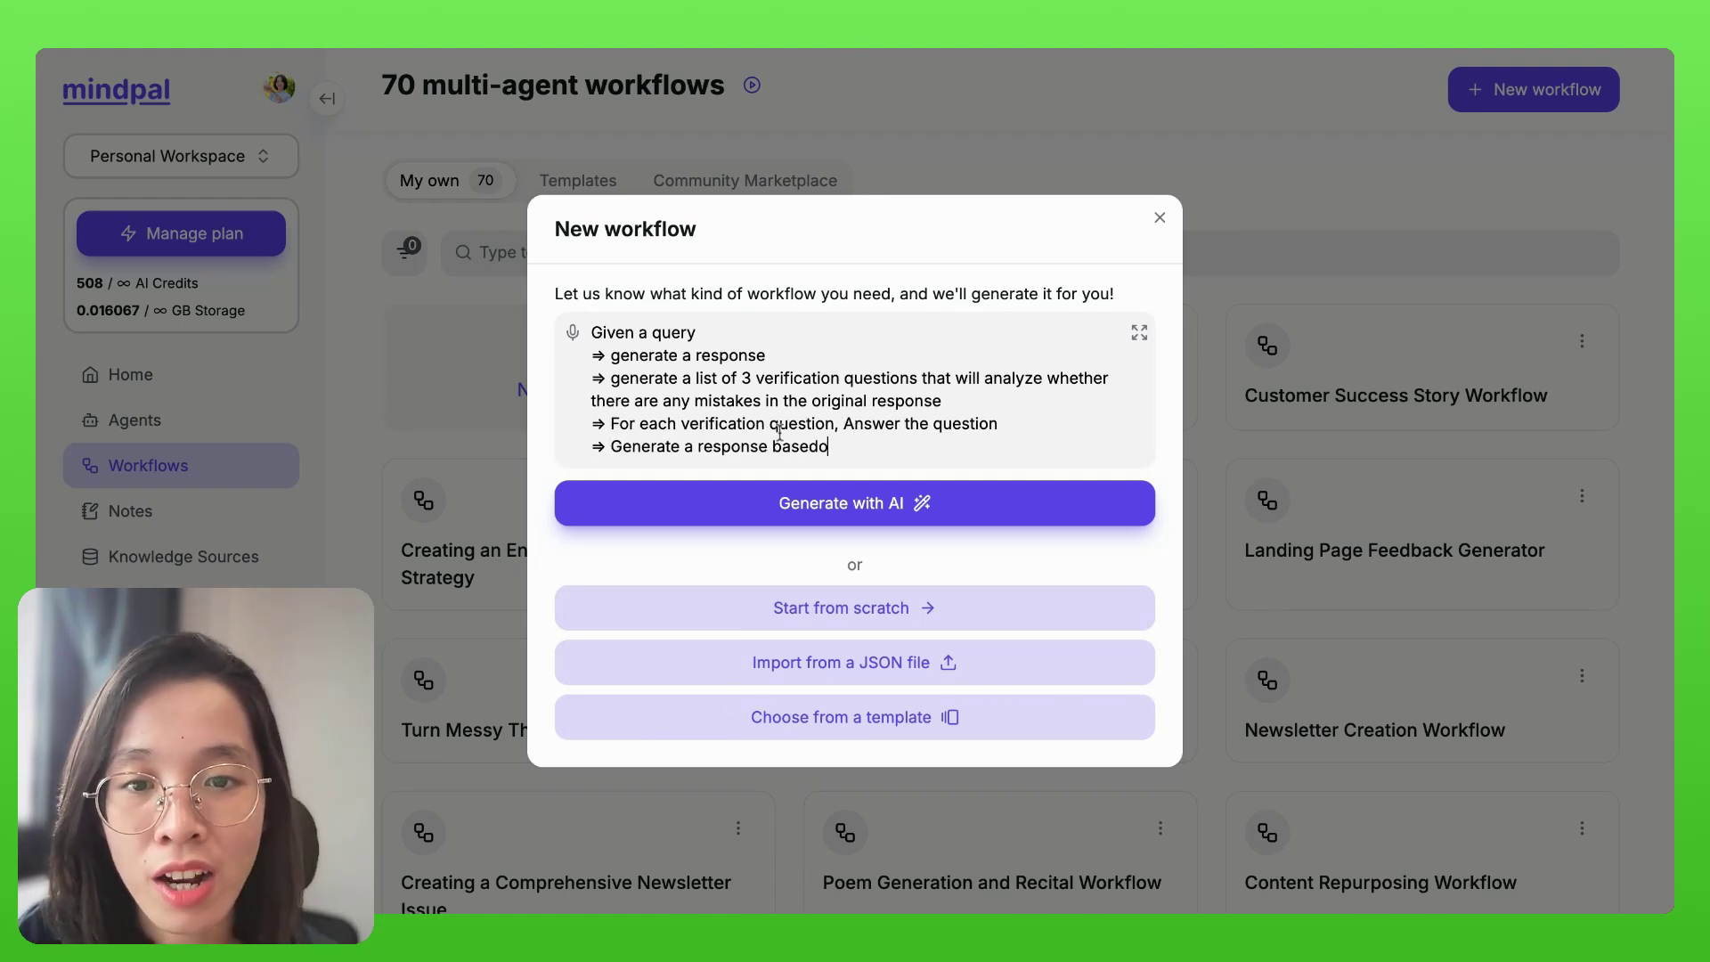
key("BackSpace")
type("on the verificati")
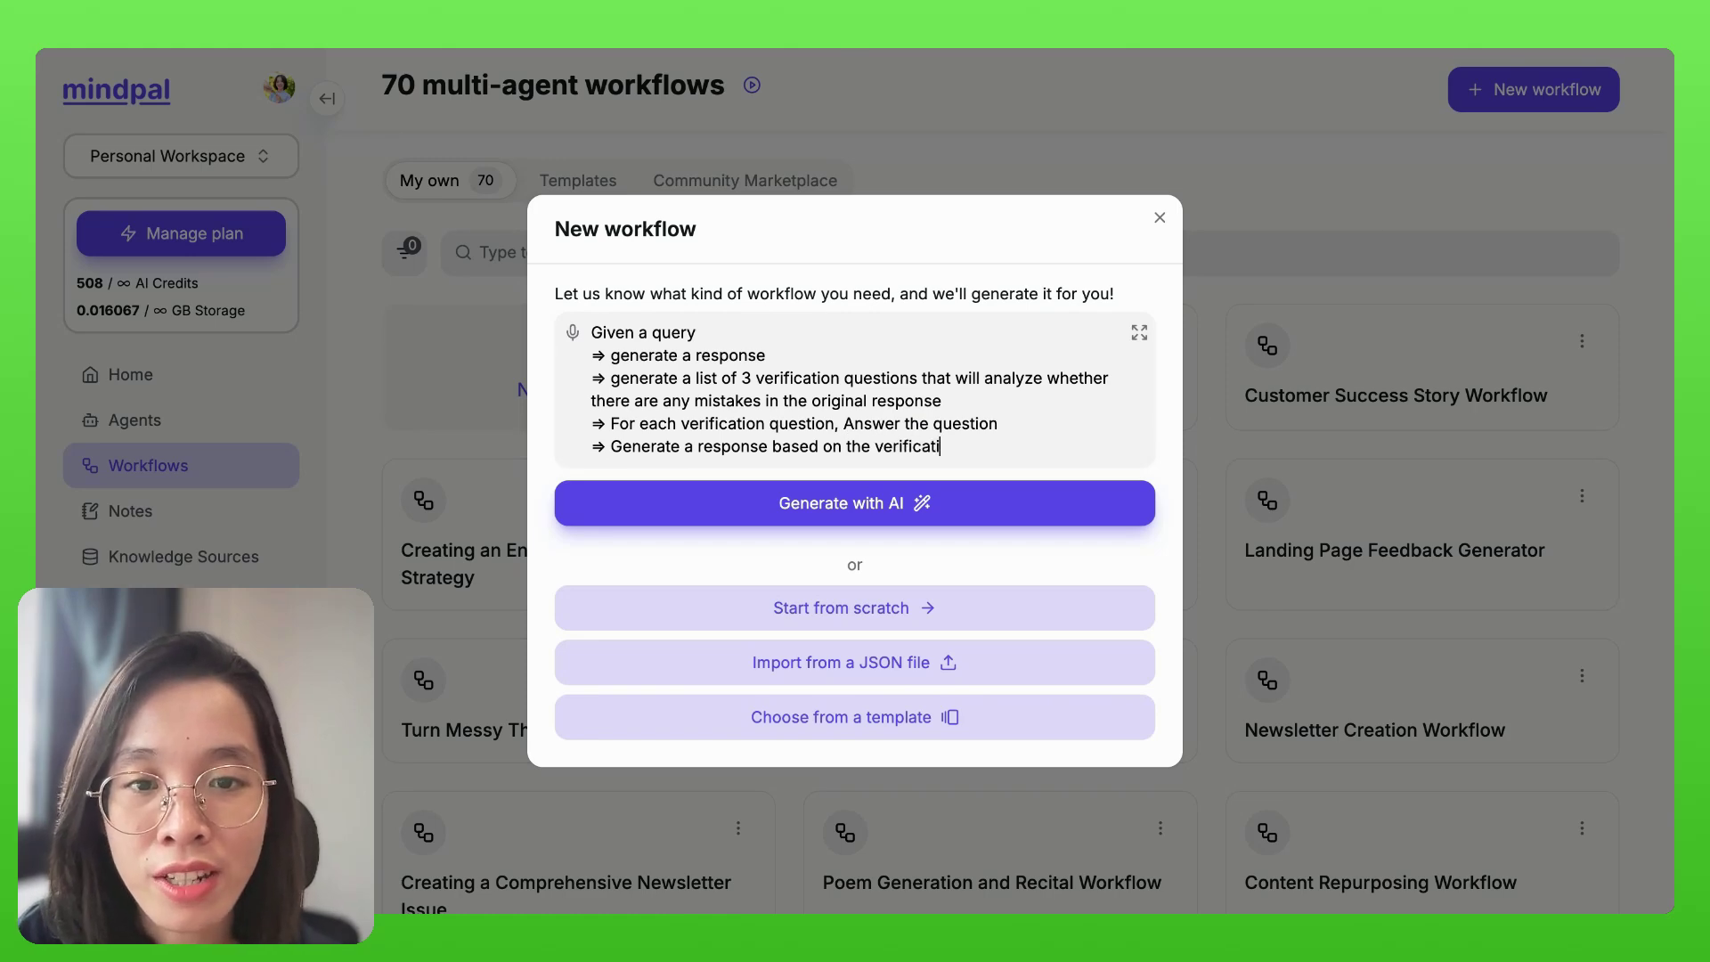
type("on results")
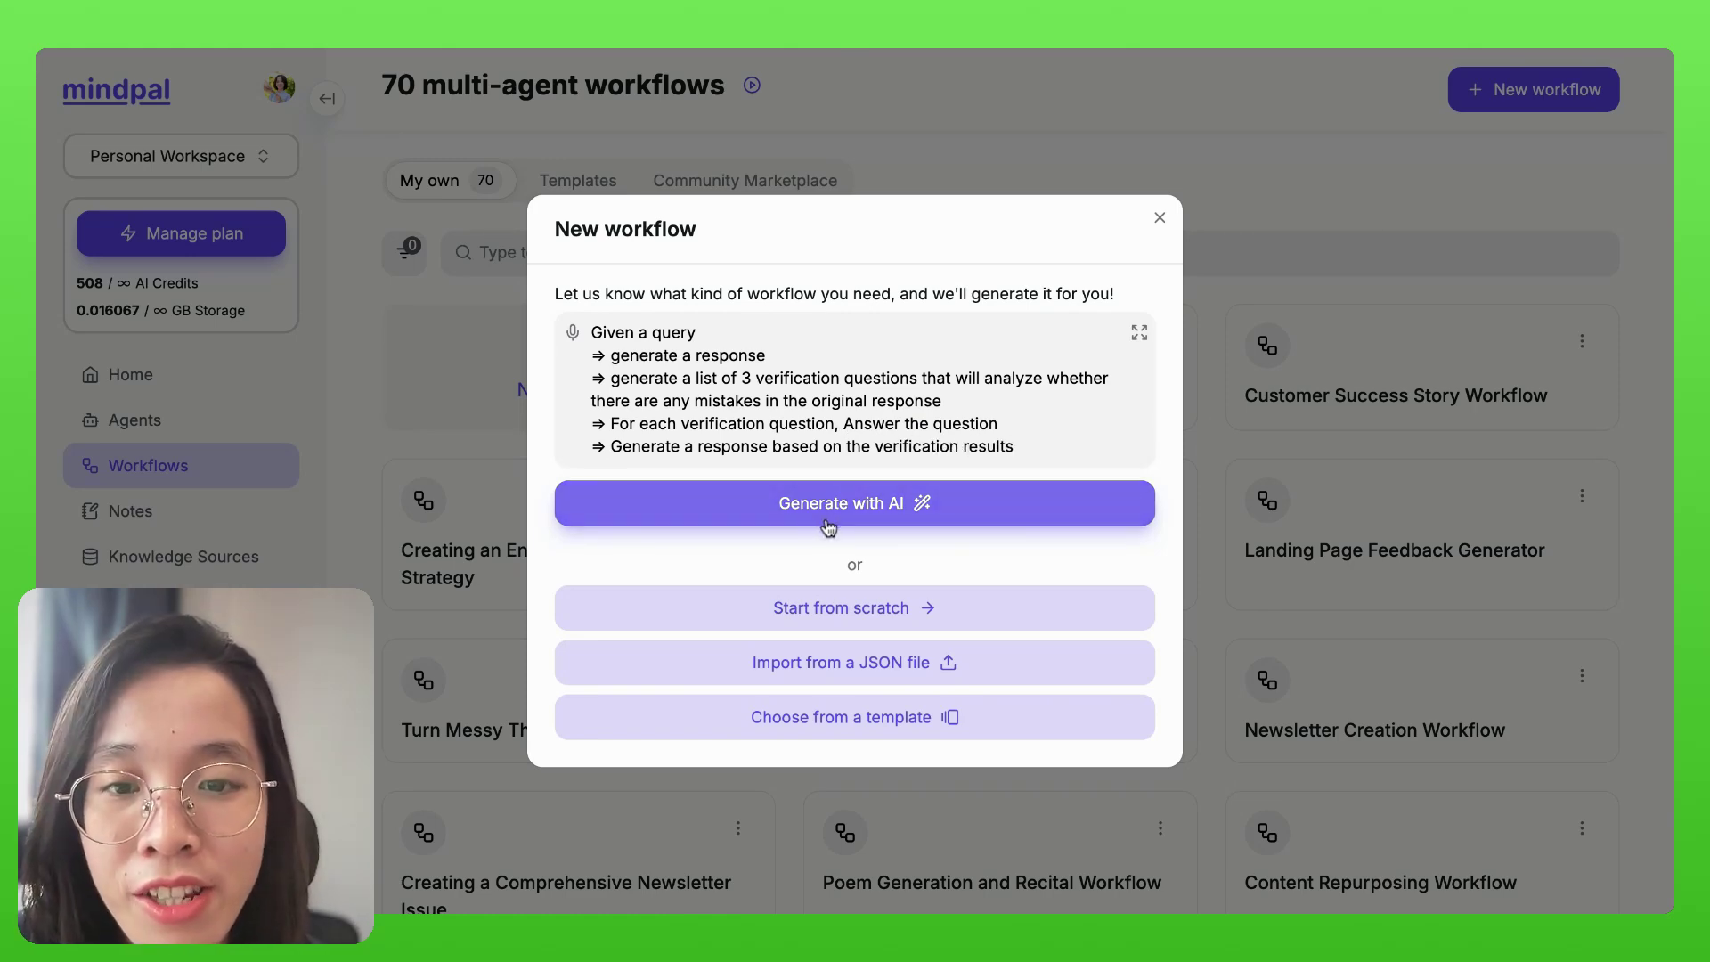
left_click(827, 522)
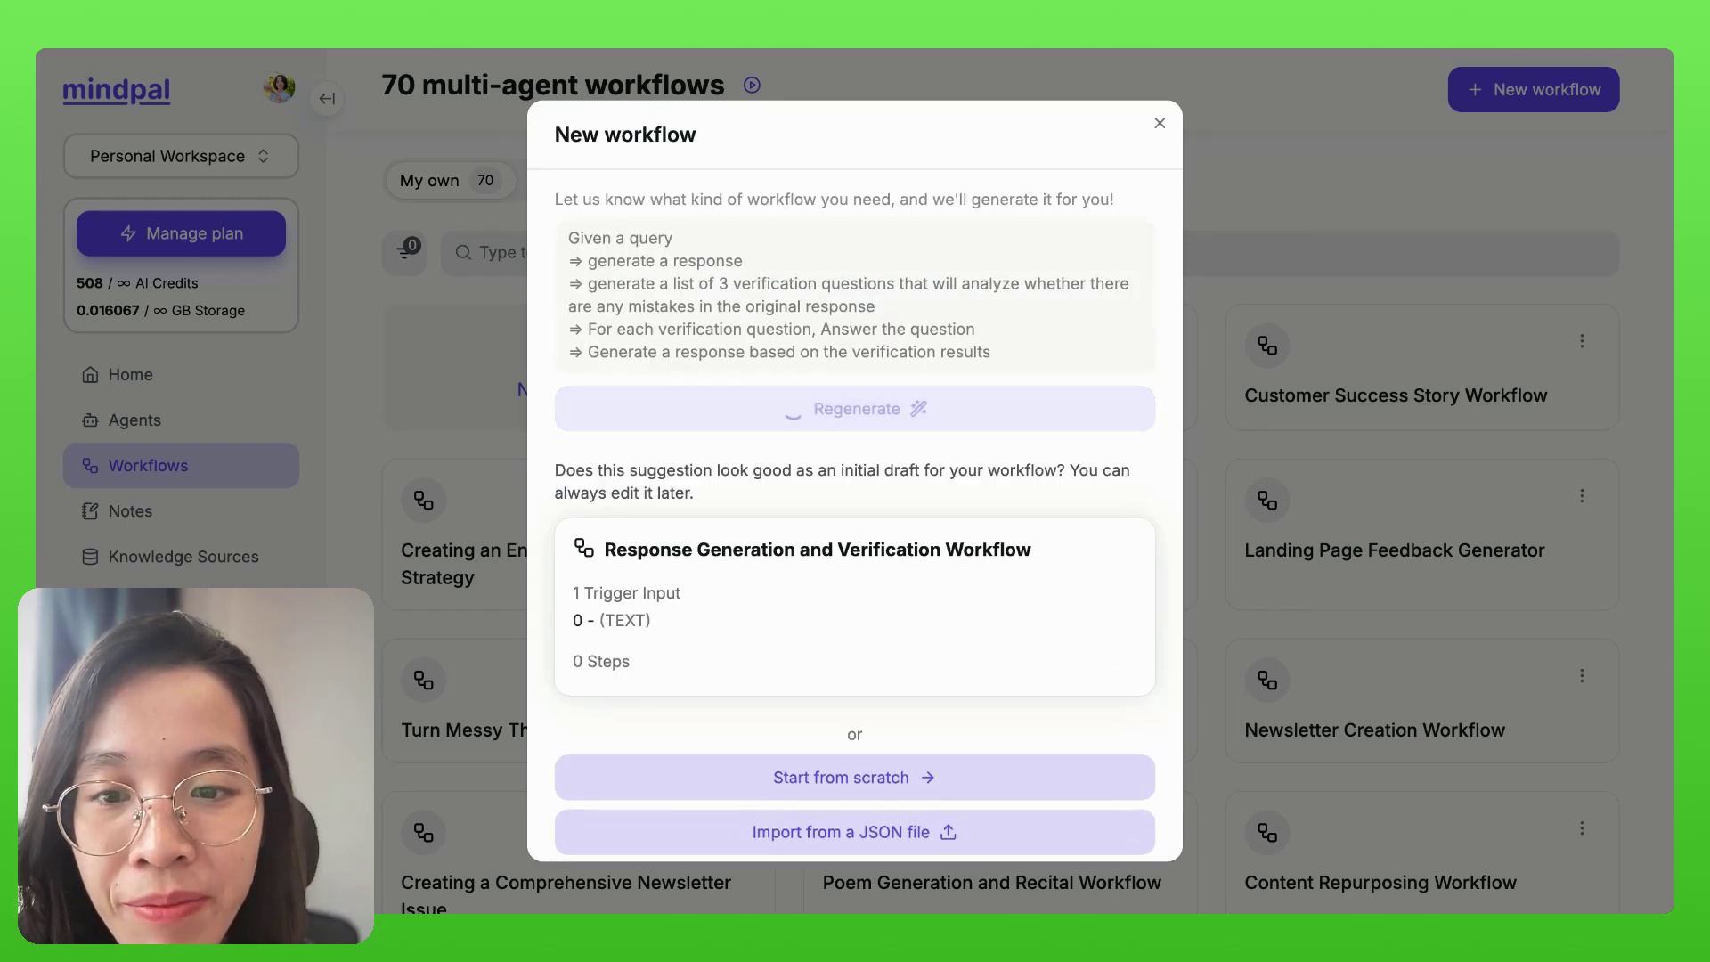
Review the generated workflow draft and delete its original_response trigger input
scroll(1038, 476, "down", 2)
scroll(1038, 476, "down", 2)
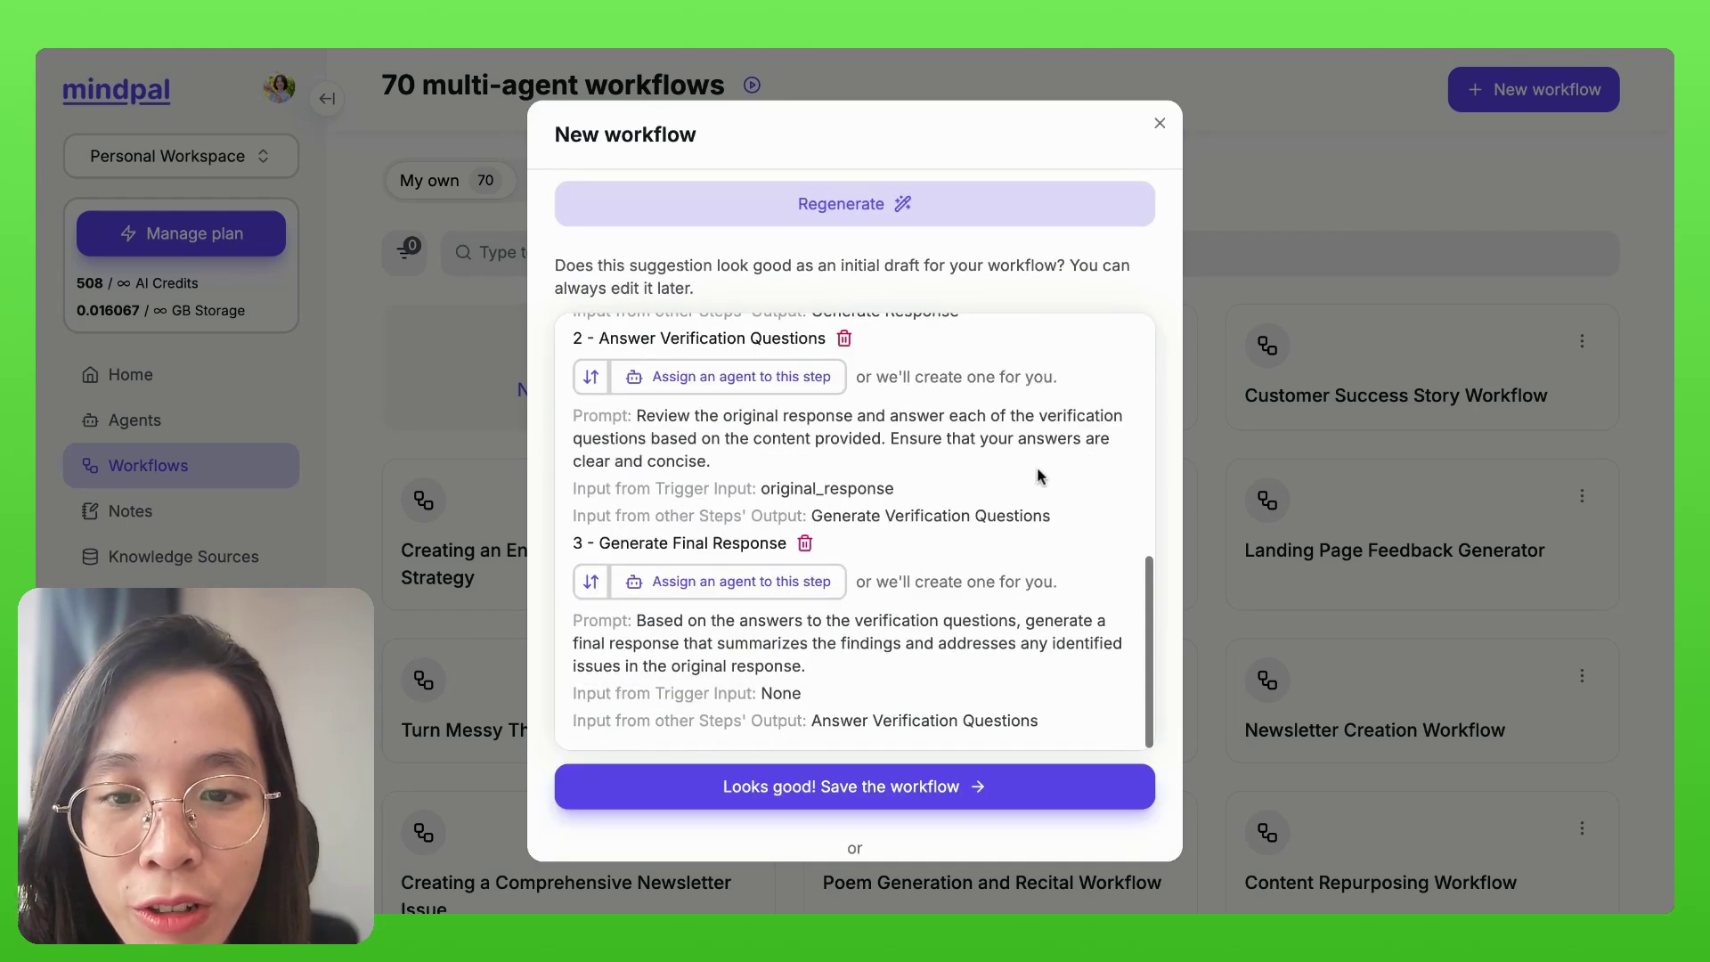
scroll(1038, 477, "up", 6)
scroll(1037, 467, "up", 1)
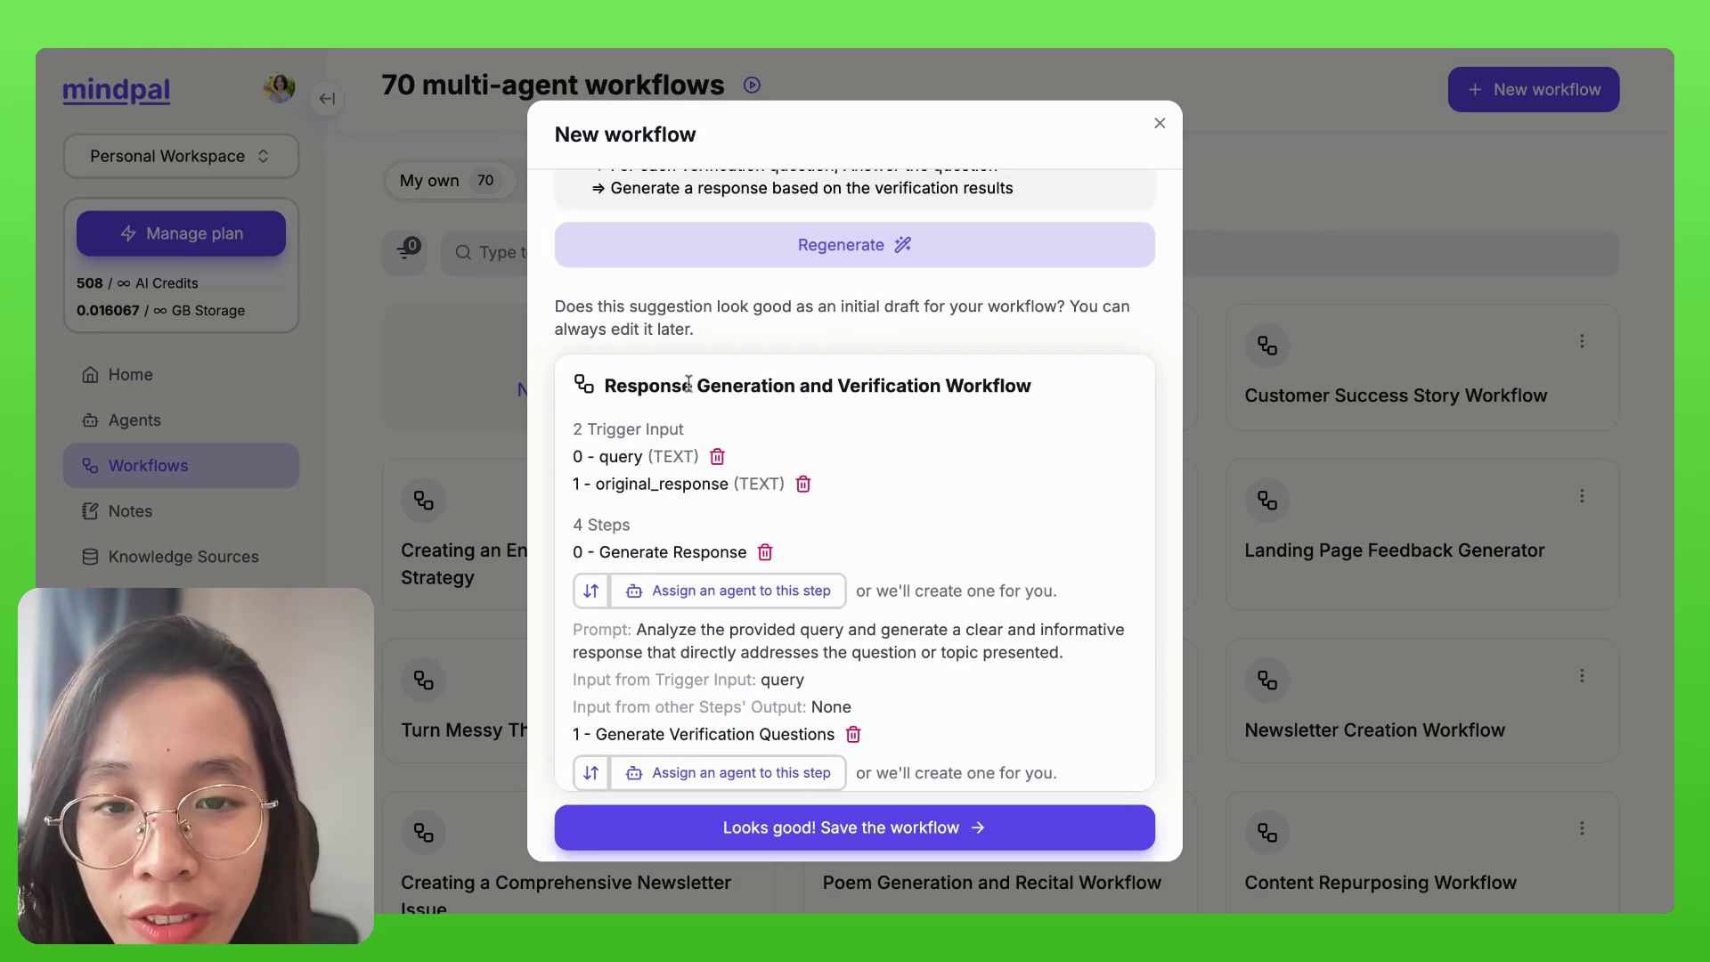
triple_click(694, 386)
left_click(710, 386)
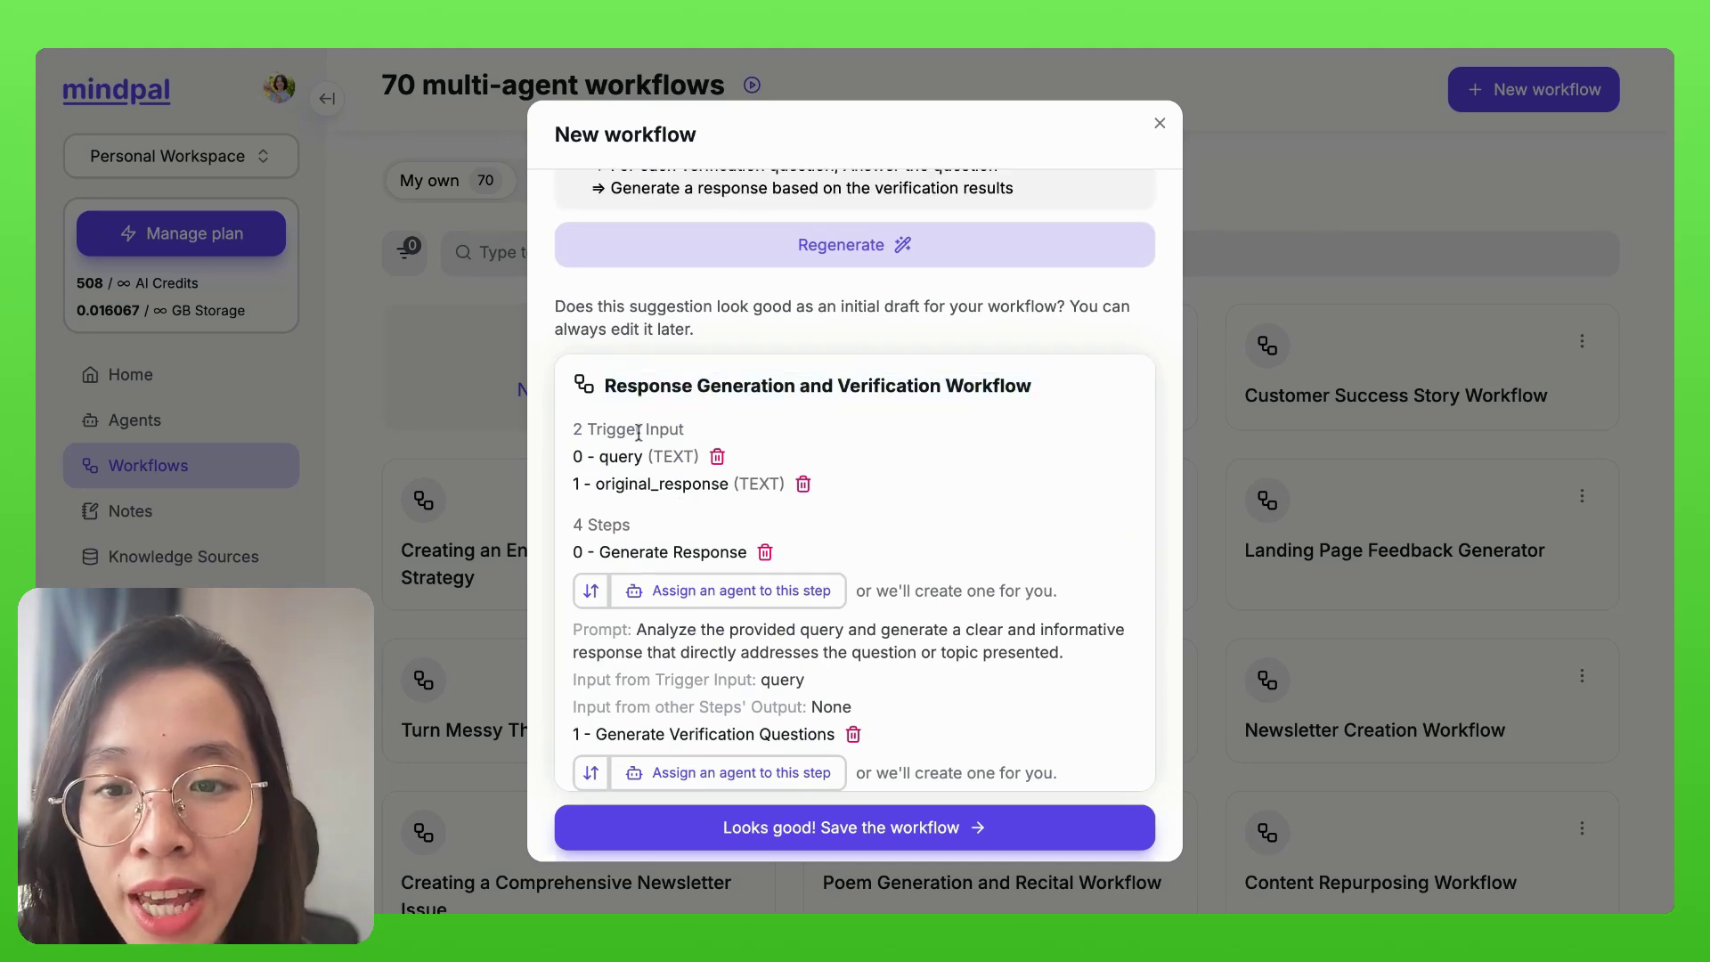
double_click(639, 481)
left_click(802, 484)
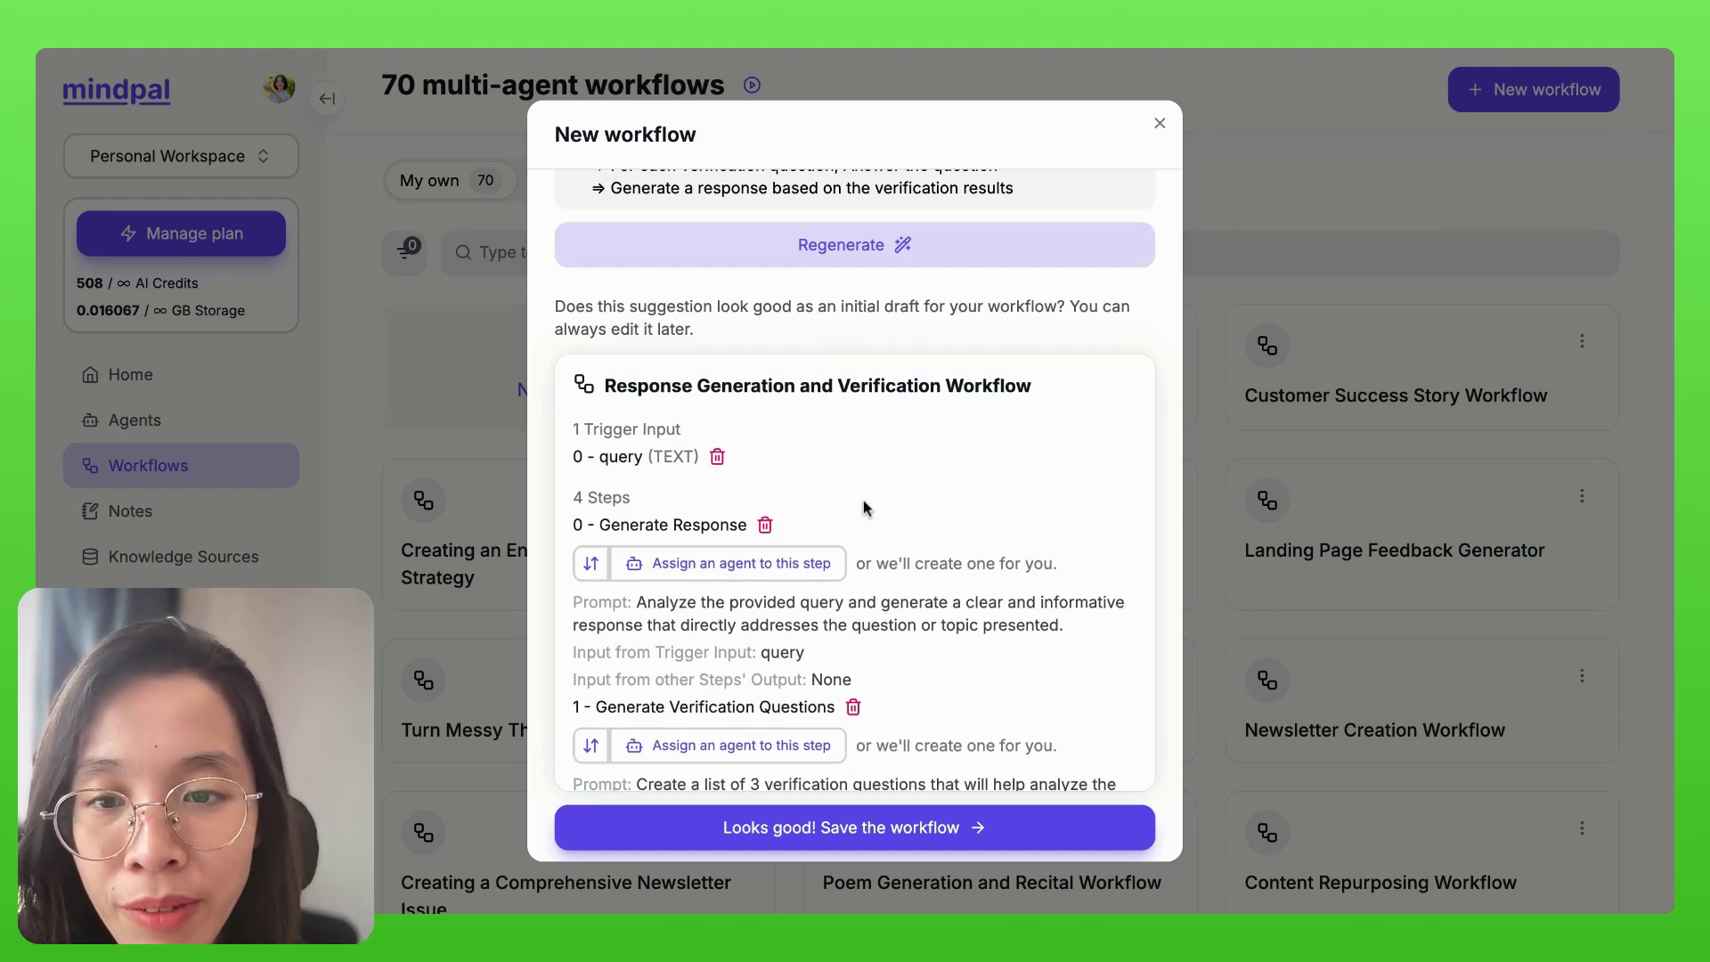
Assign General Agent to the Answer Verification Questions and Generate Final Response steps of the draft, and save the workflow
scroll(641, 504, "down", 1)
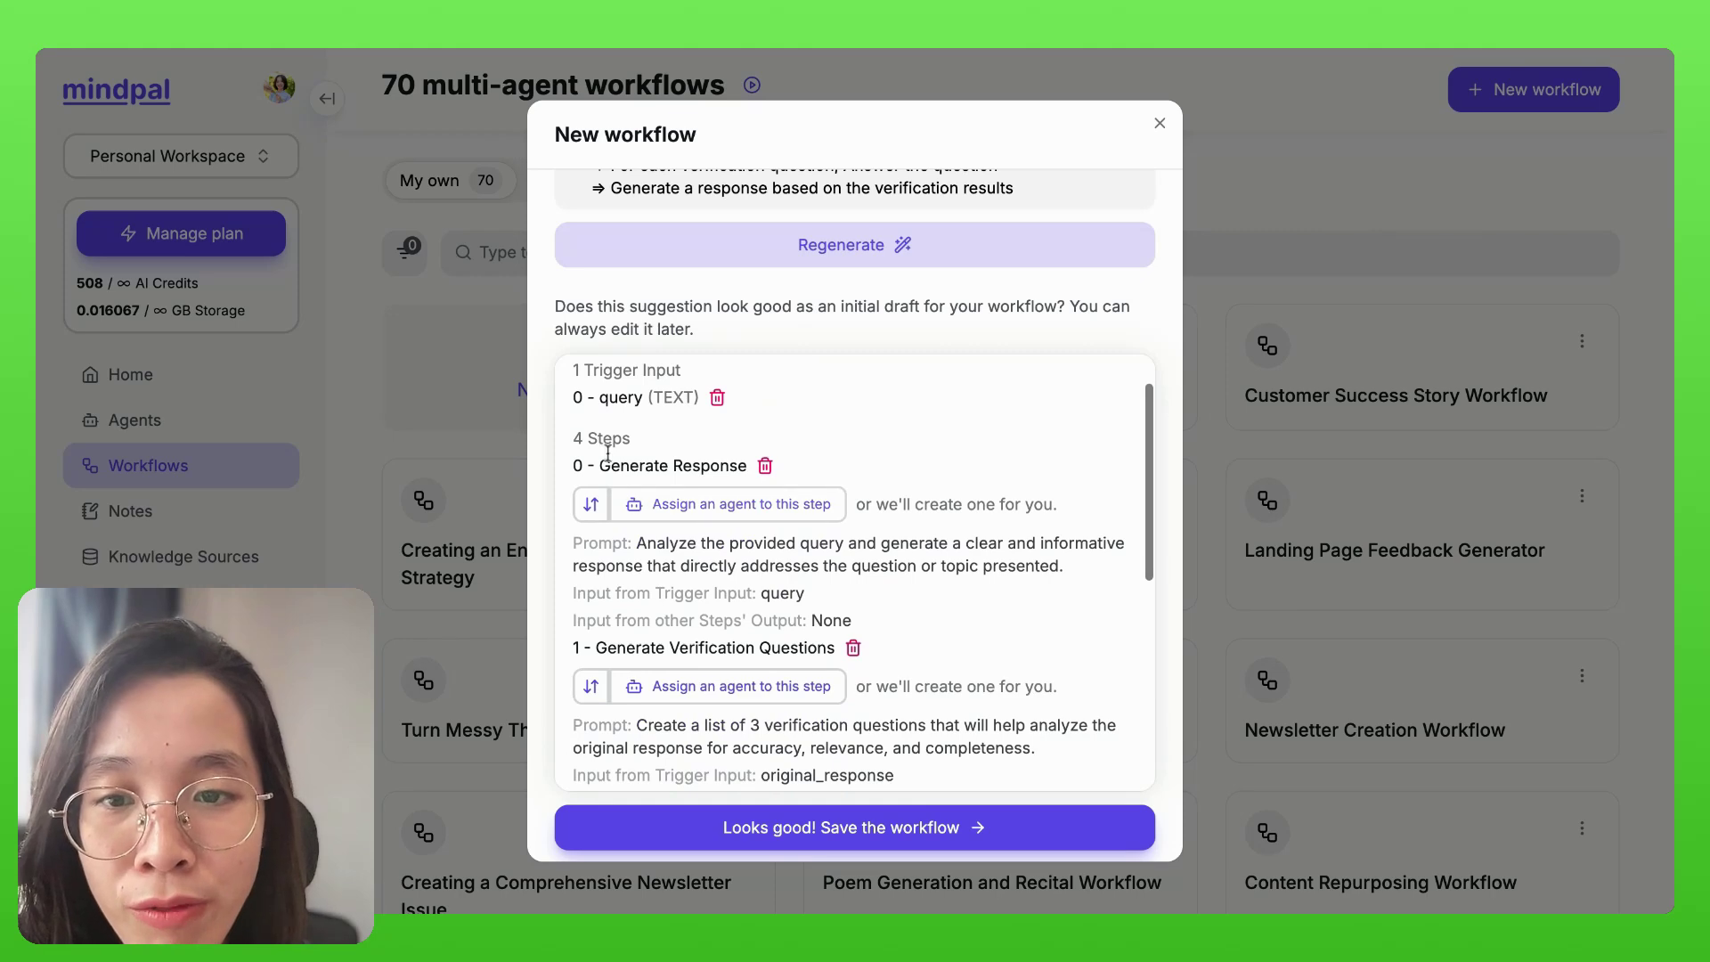
triple_click(641, 462)
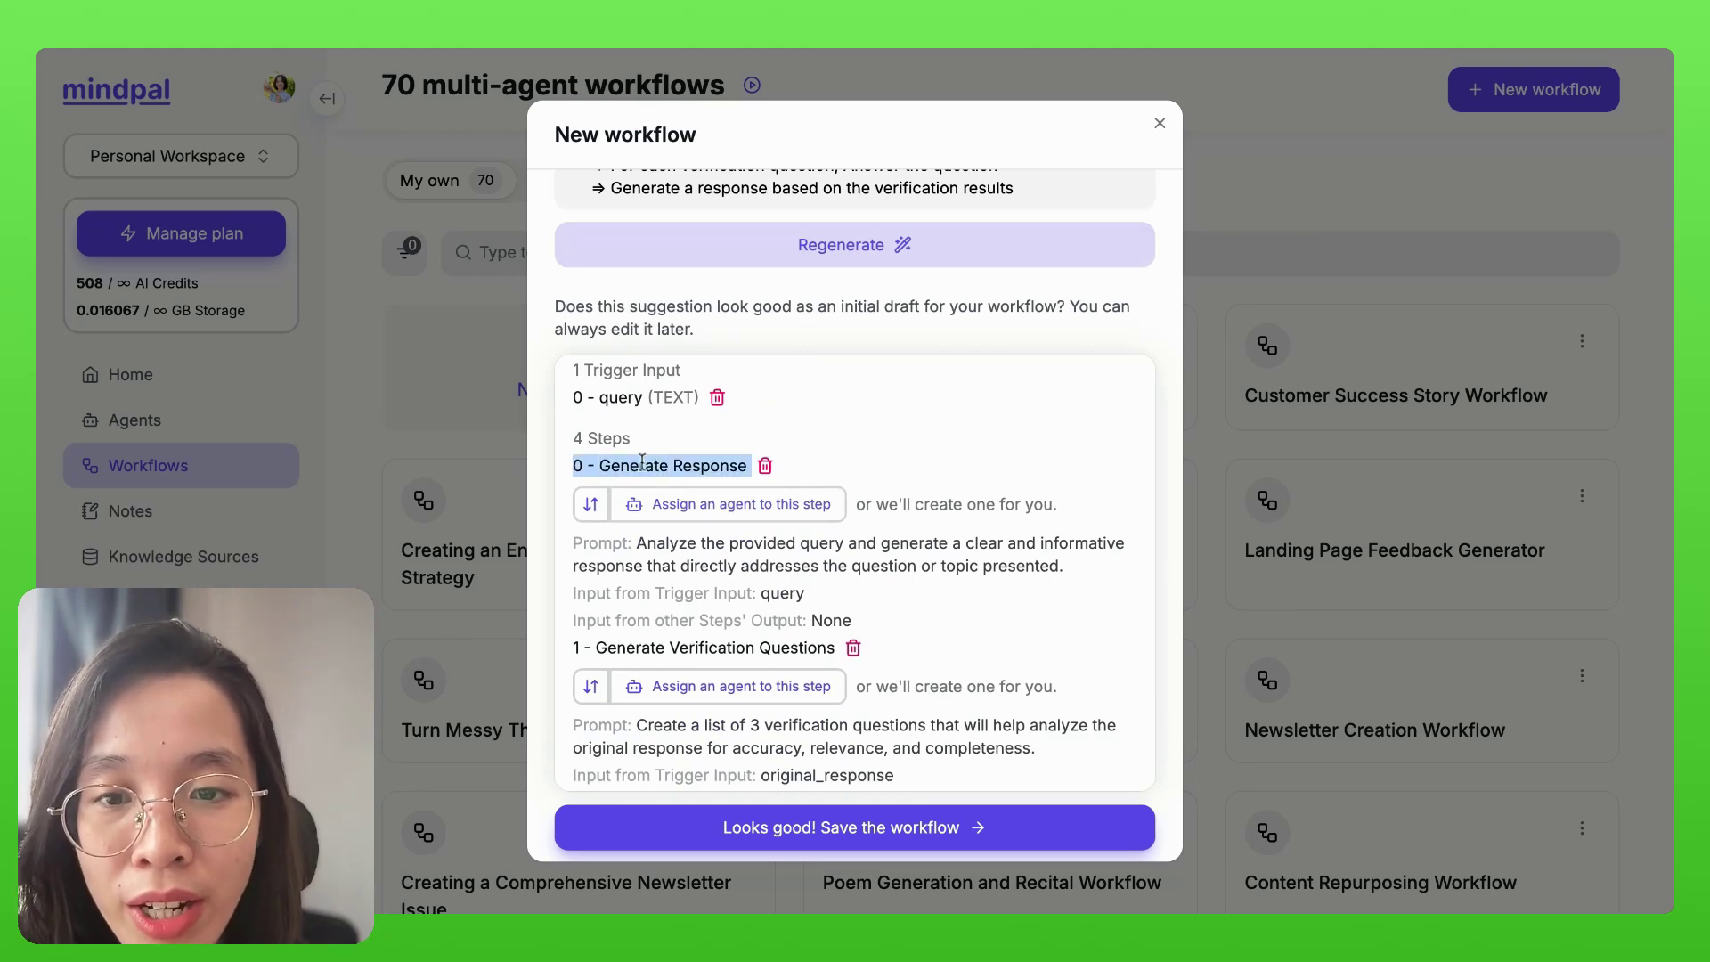
scroll(759, 588, "down", 1)
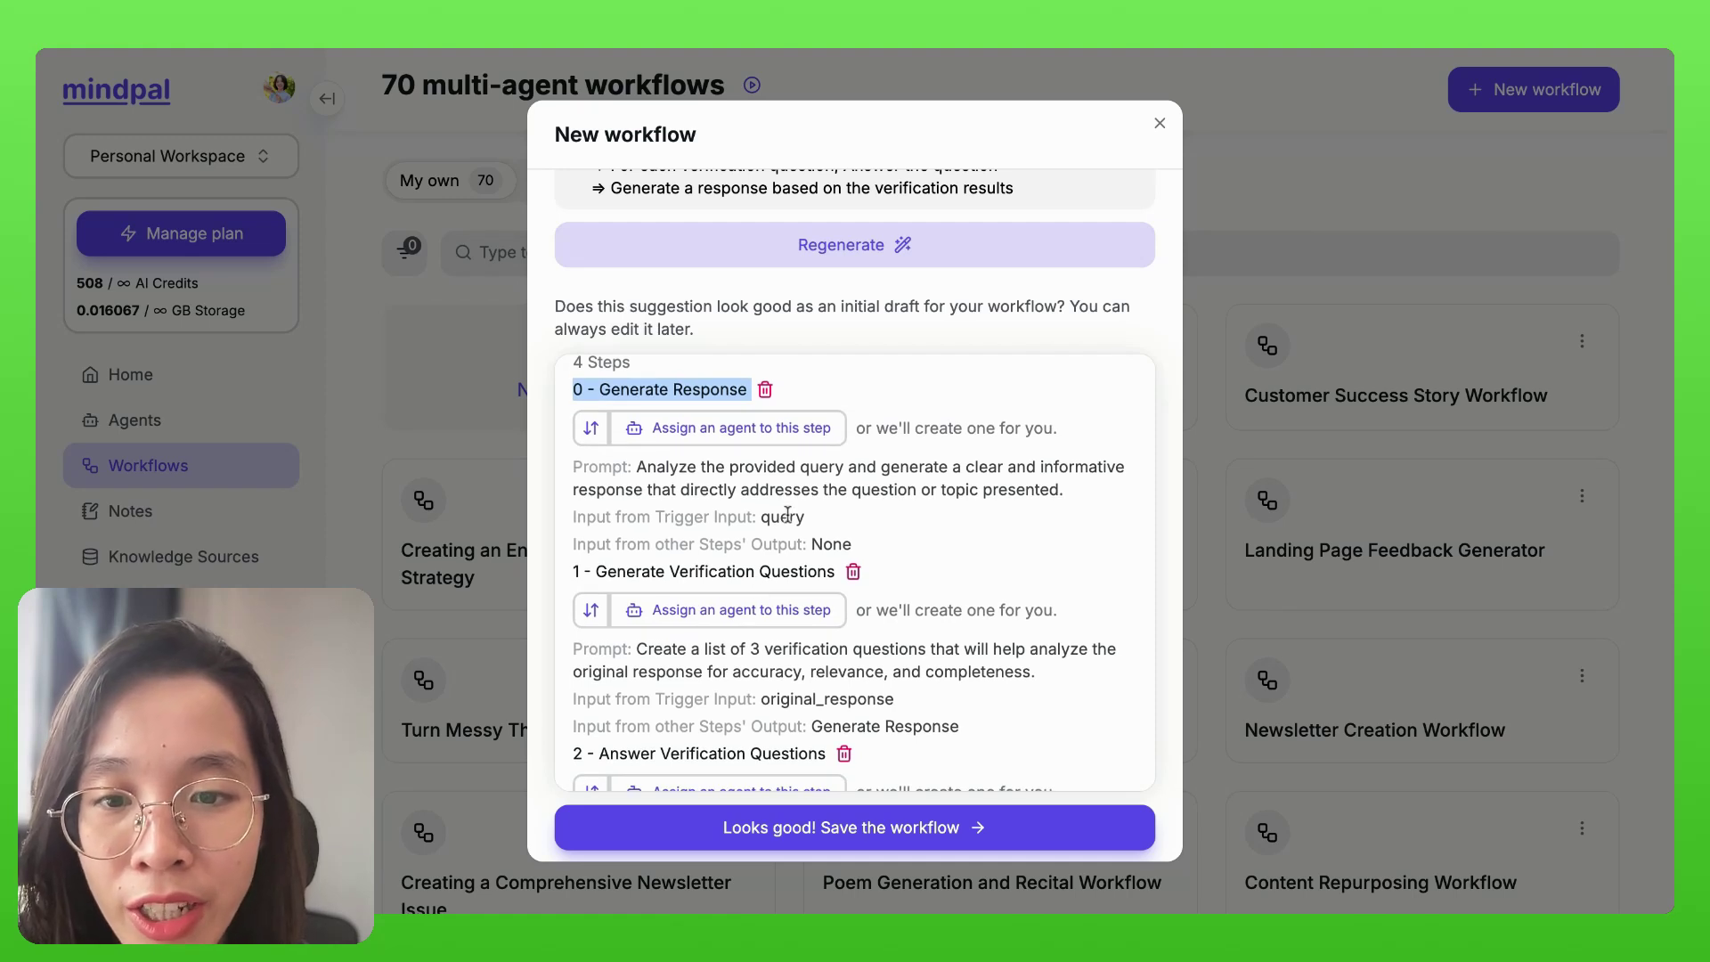
scroll(758, 472, "down", 2)
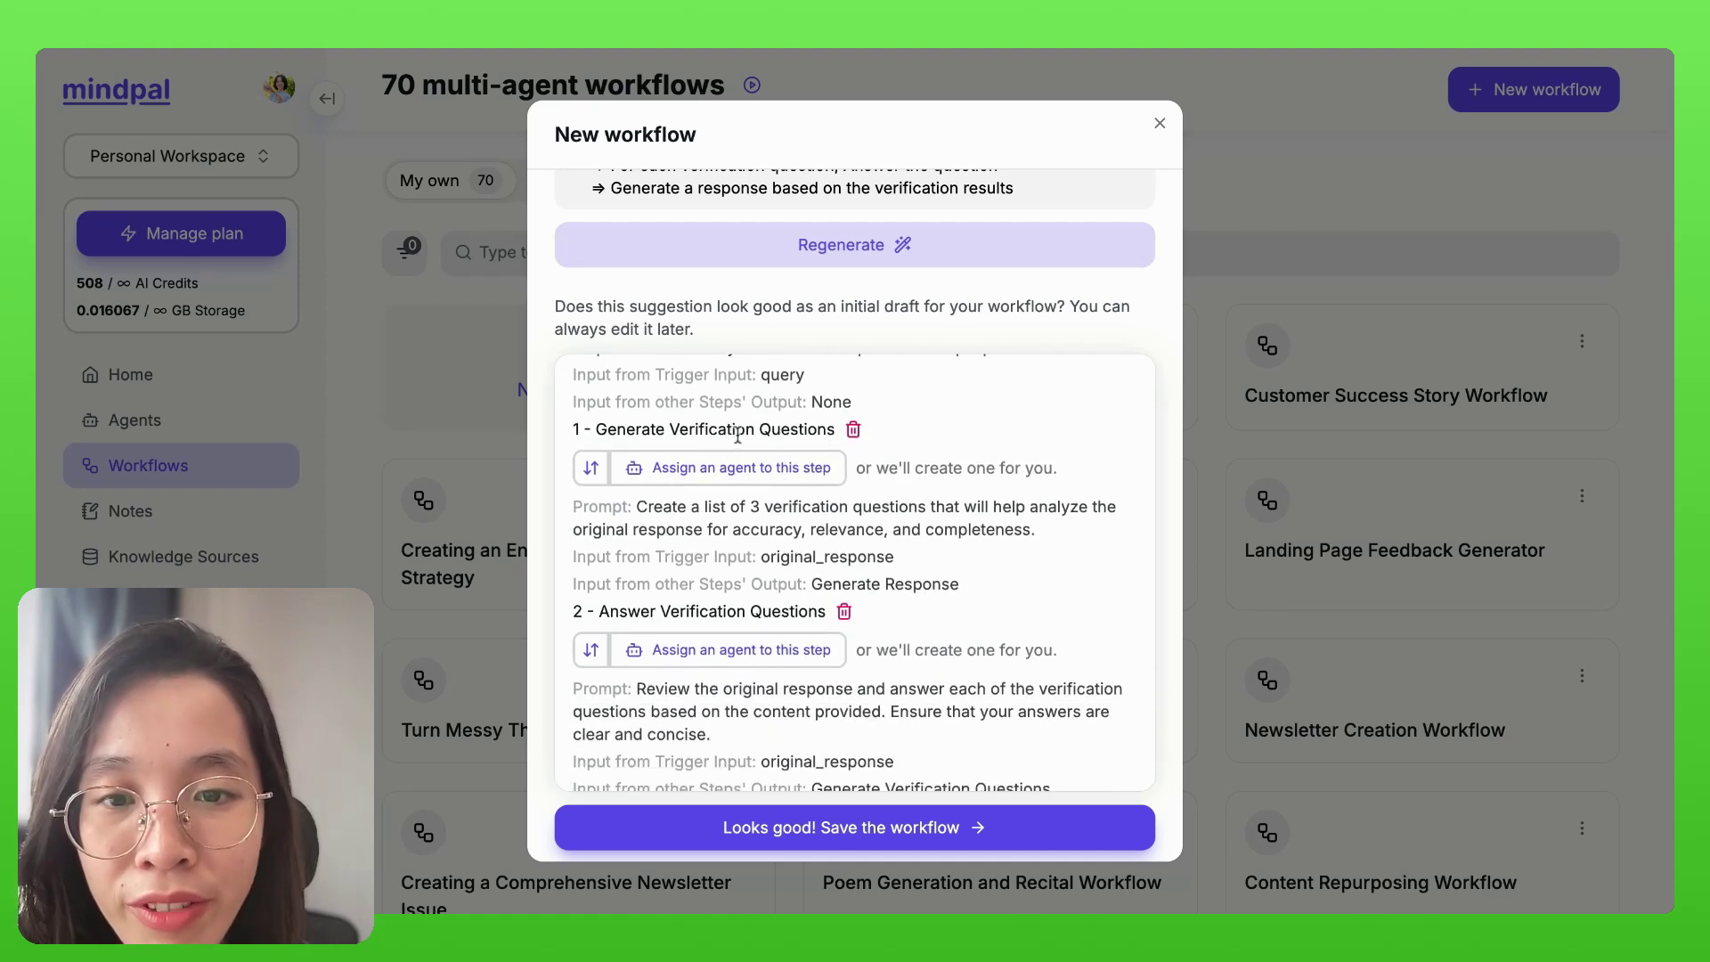
scroll(845, 550, "down", 1)
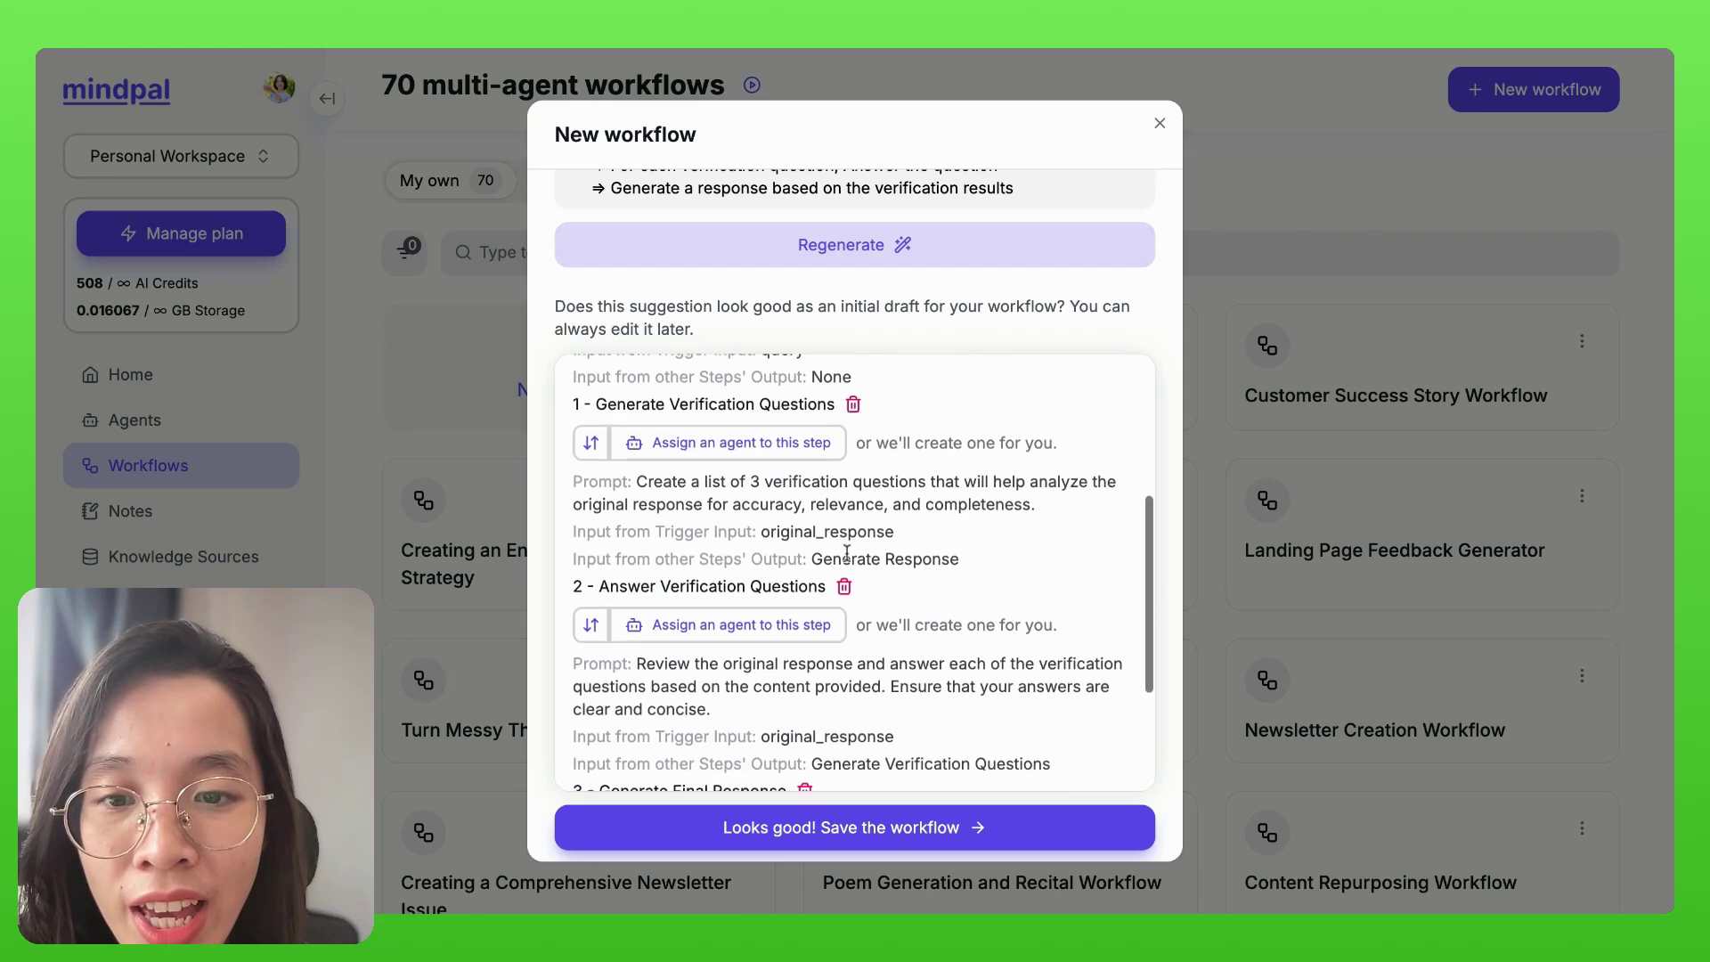
scroll(753, 579, "down", 2)
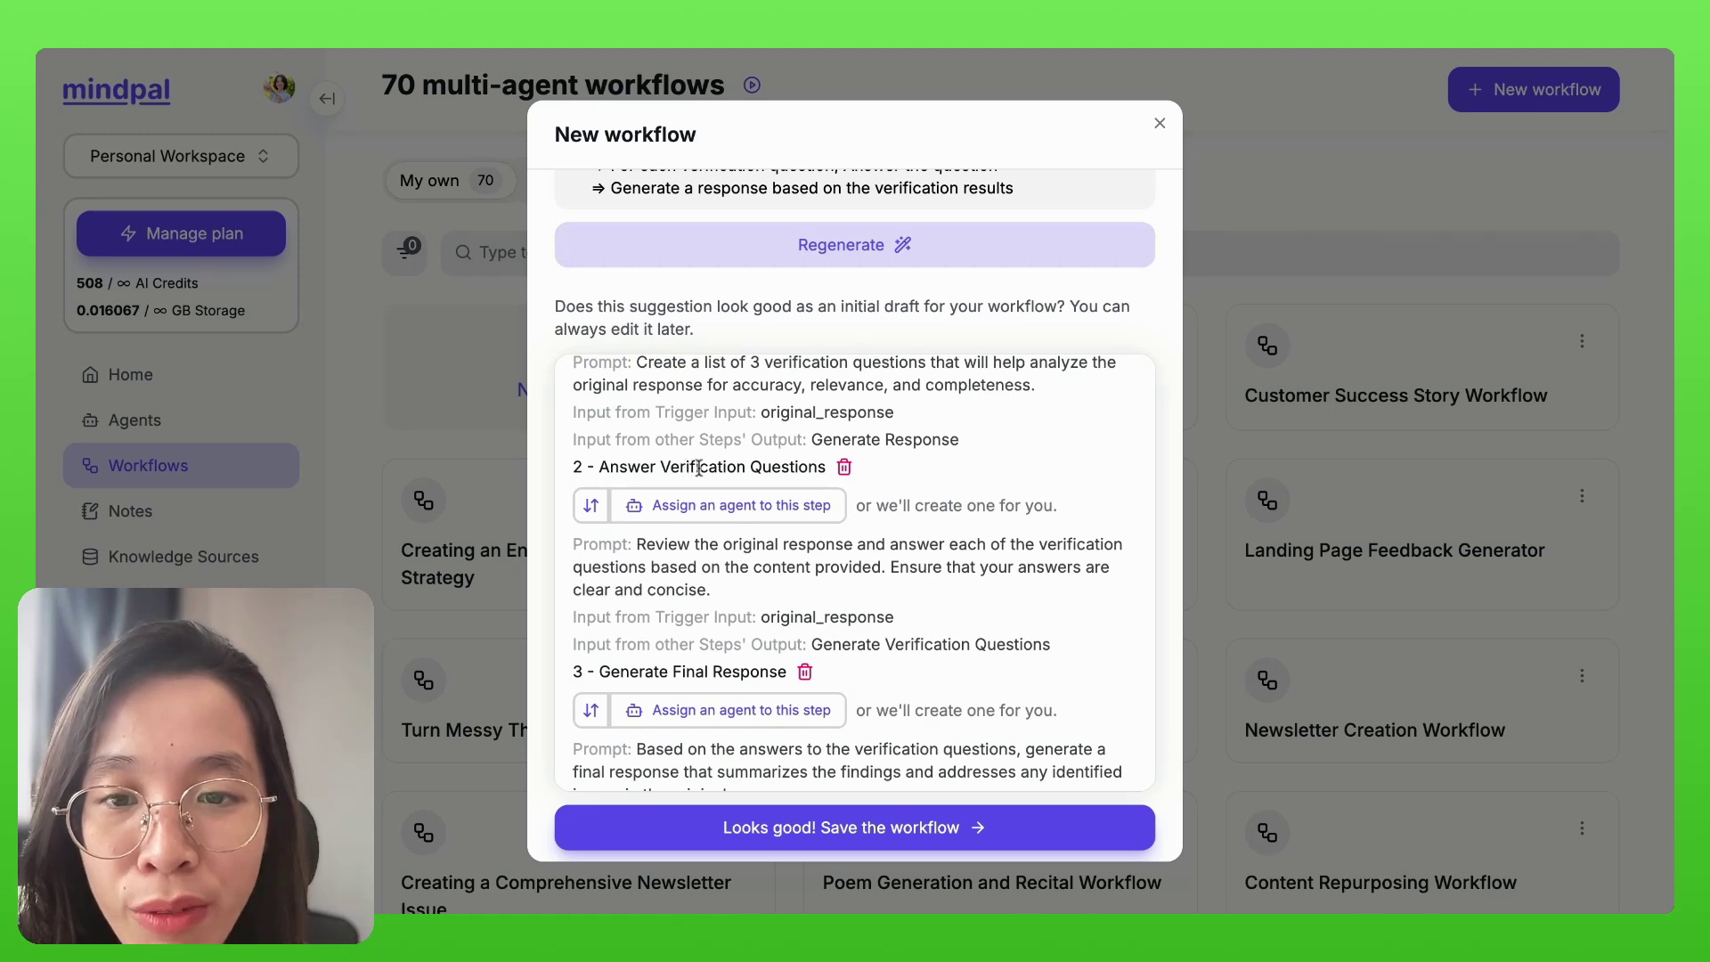
scroll(759, 476, "down", 2)
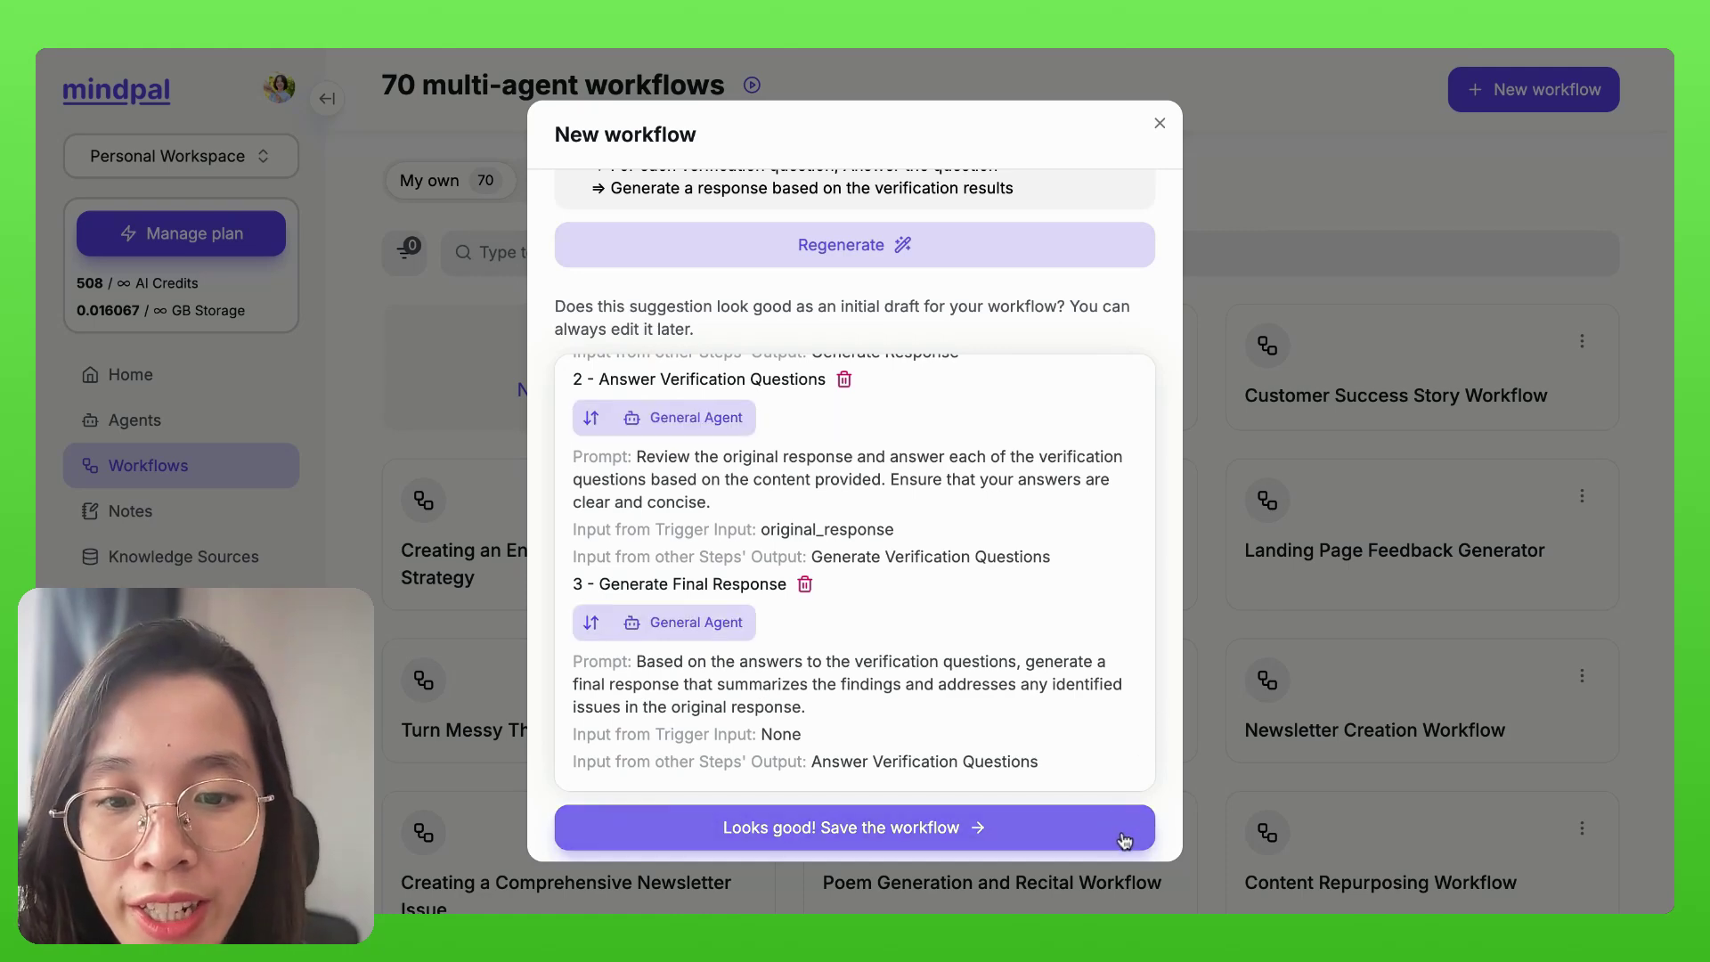
left_click(889, 839)
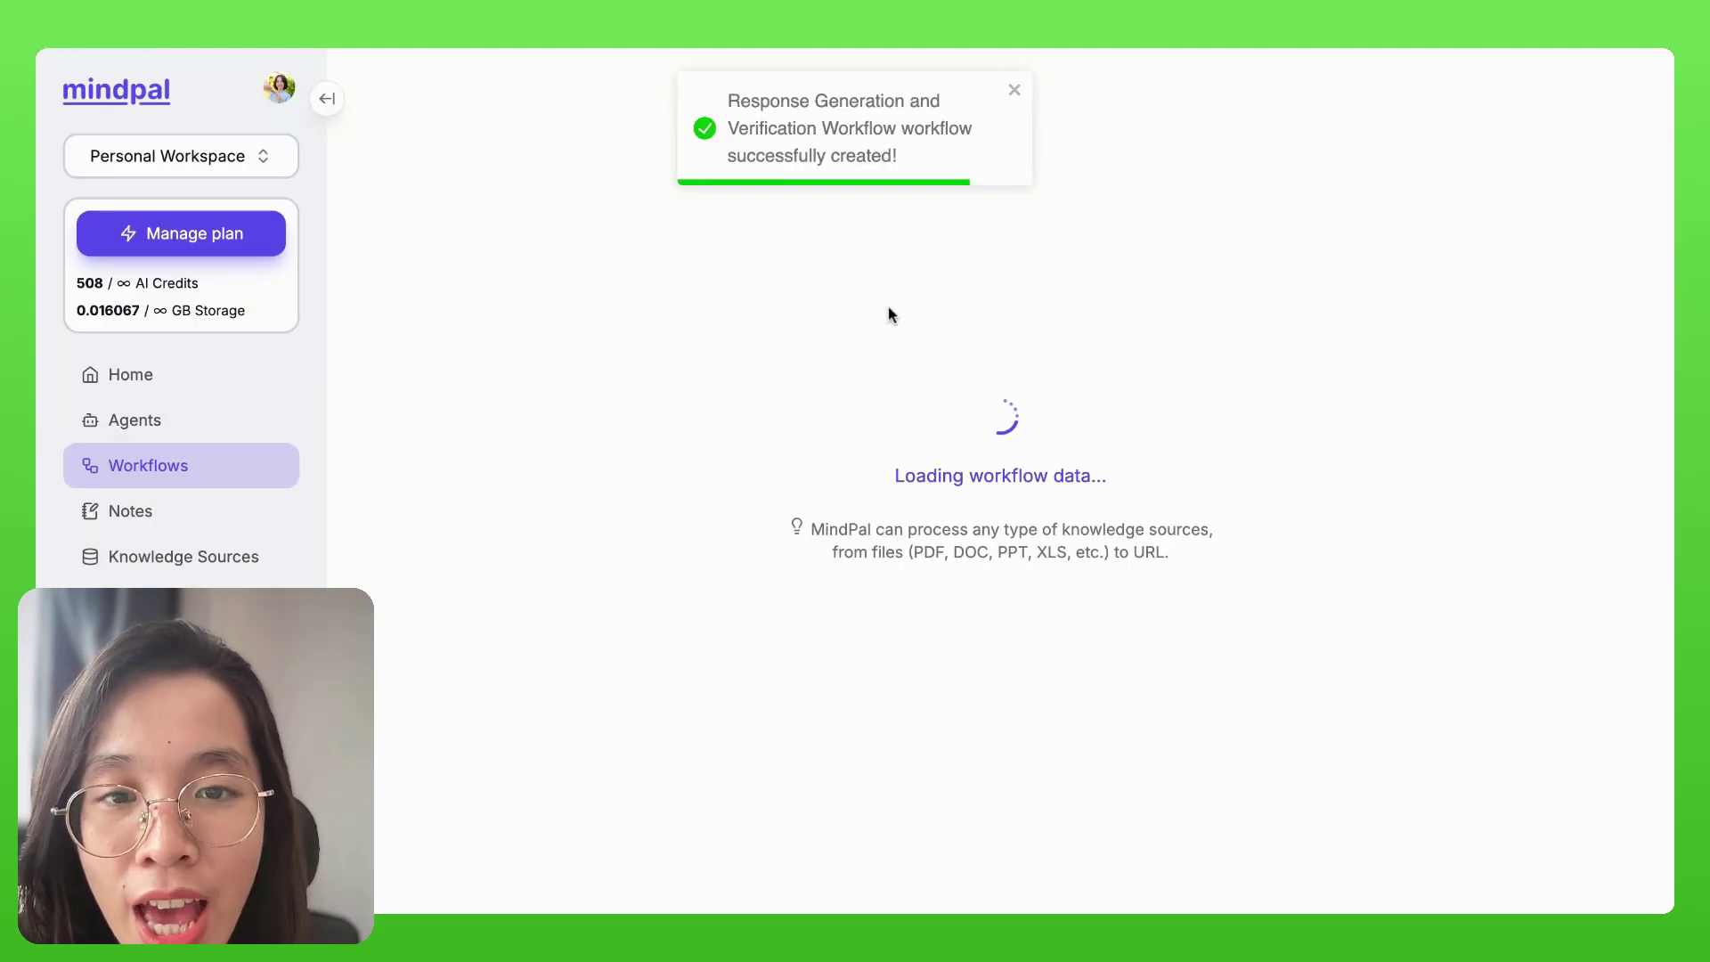
Dismiss the creation notice and rename the workflow's user input field to Query
left_click(1013, 89)
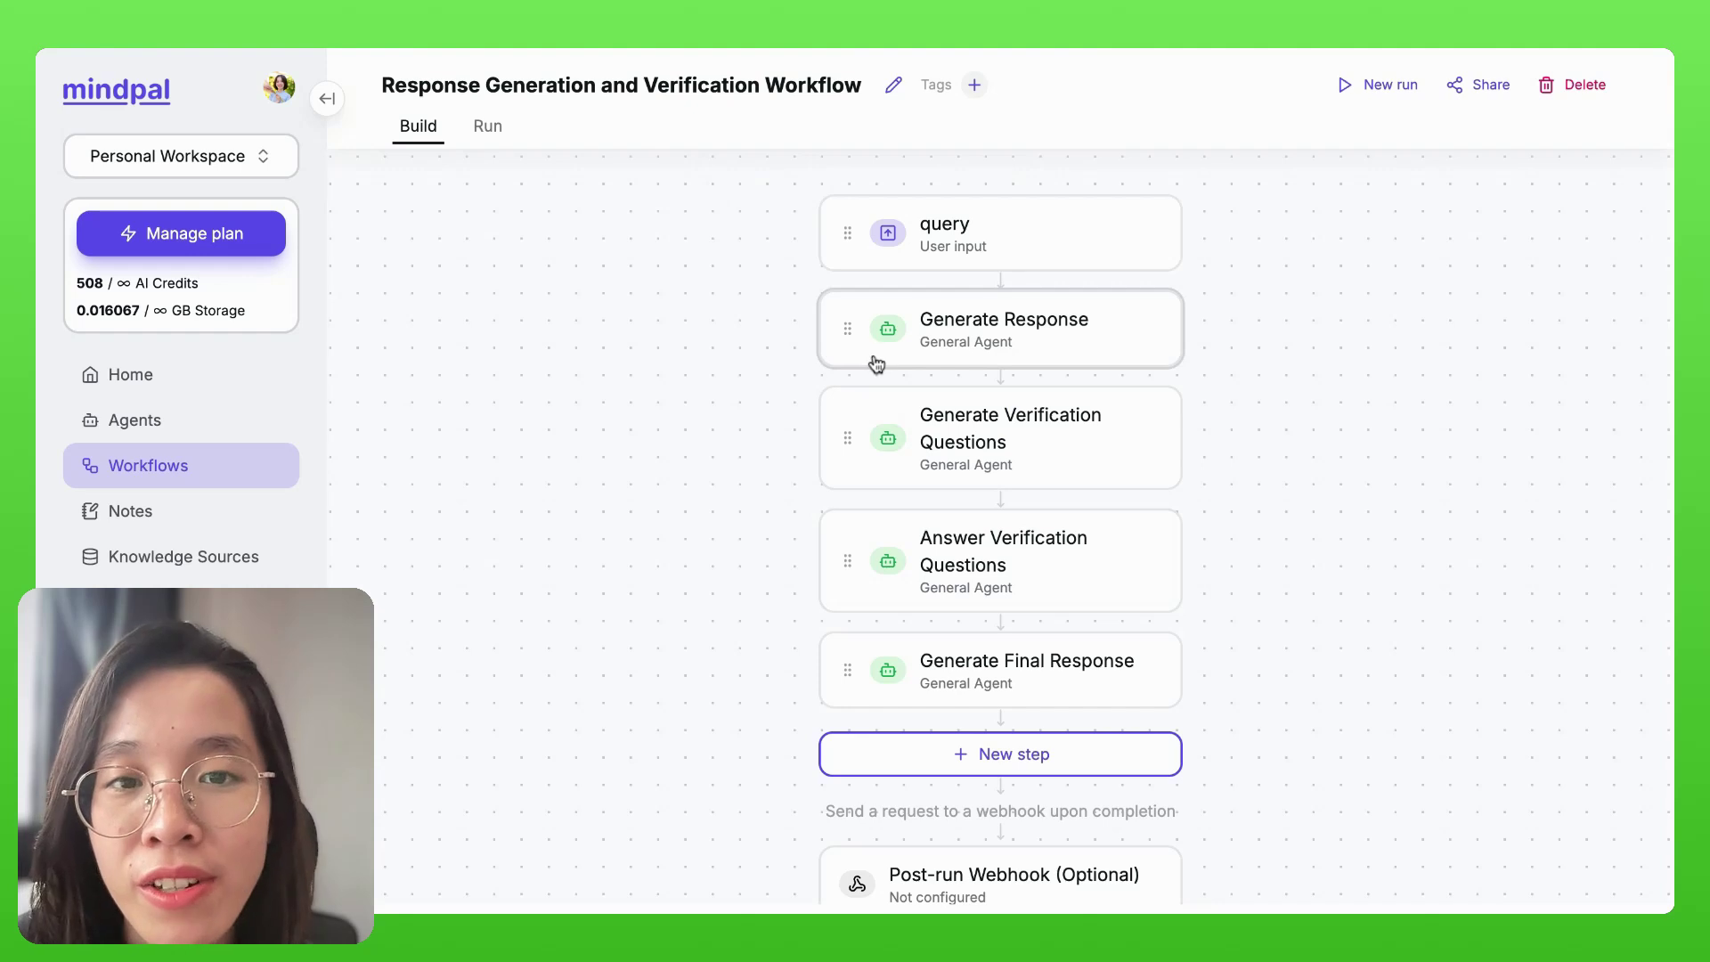
left_click(971, 260)
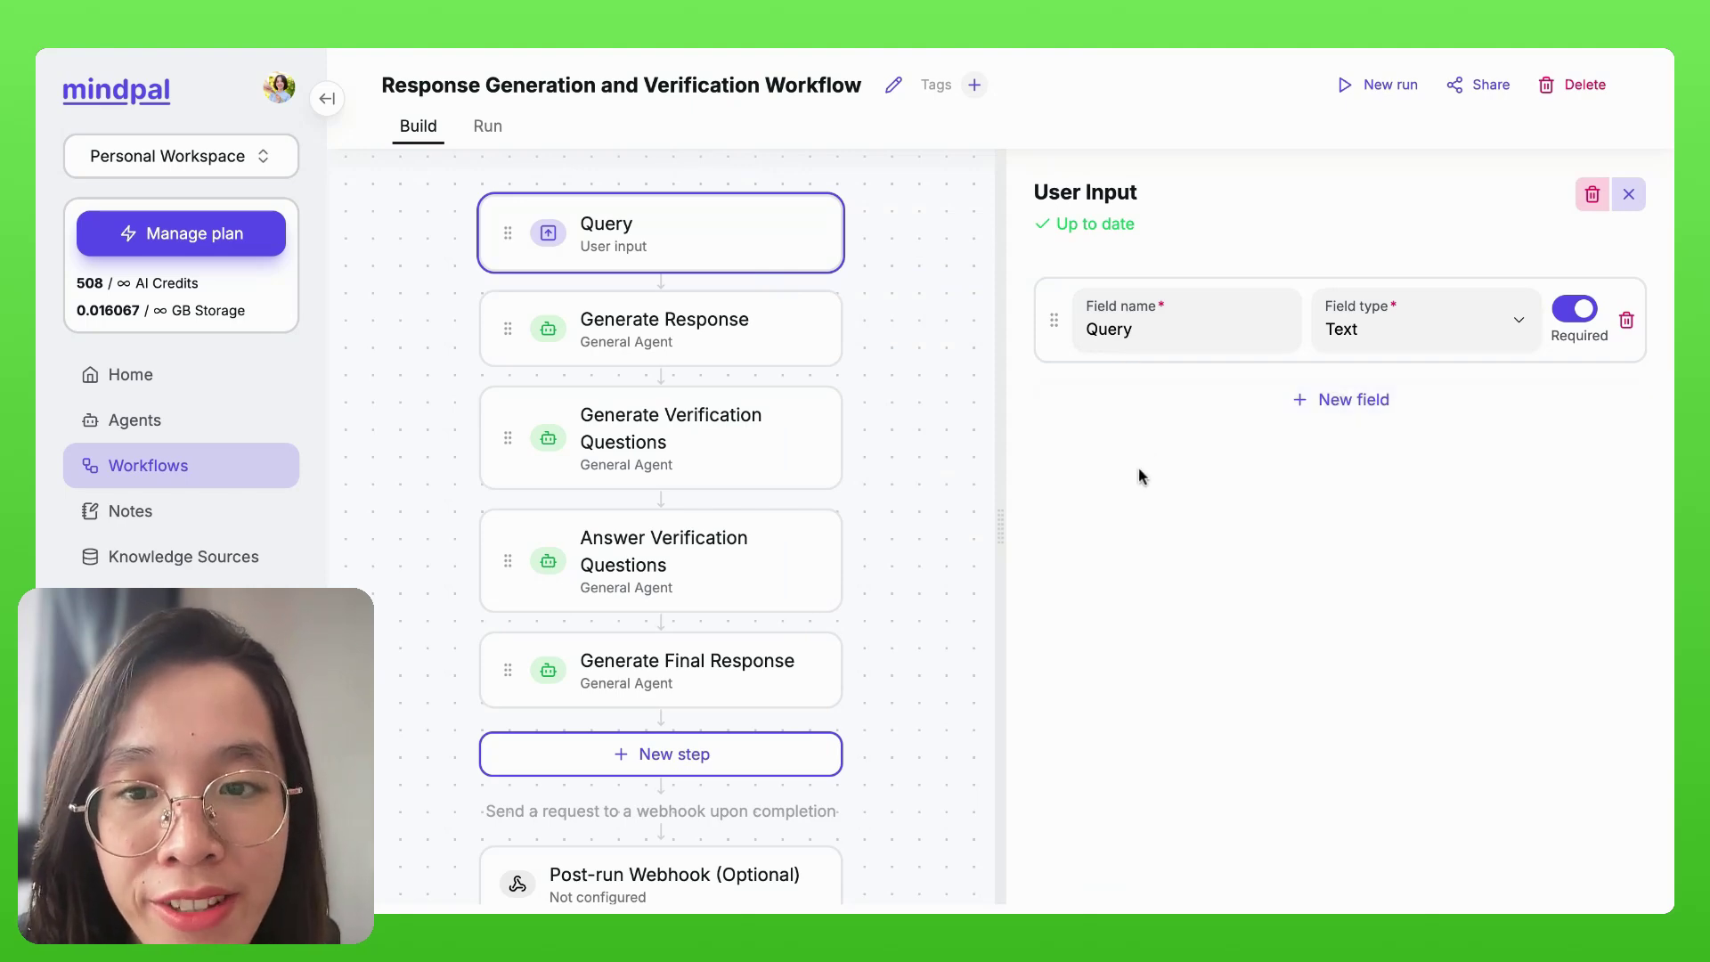
Examine the prompts of the Generate Response and Generate Verification Questions steps, including the information each one is given
left_click(814, 346)
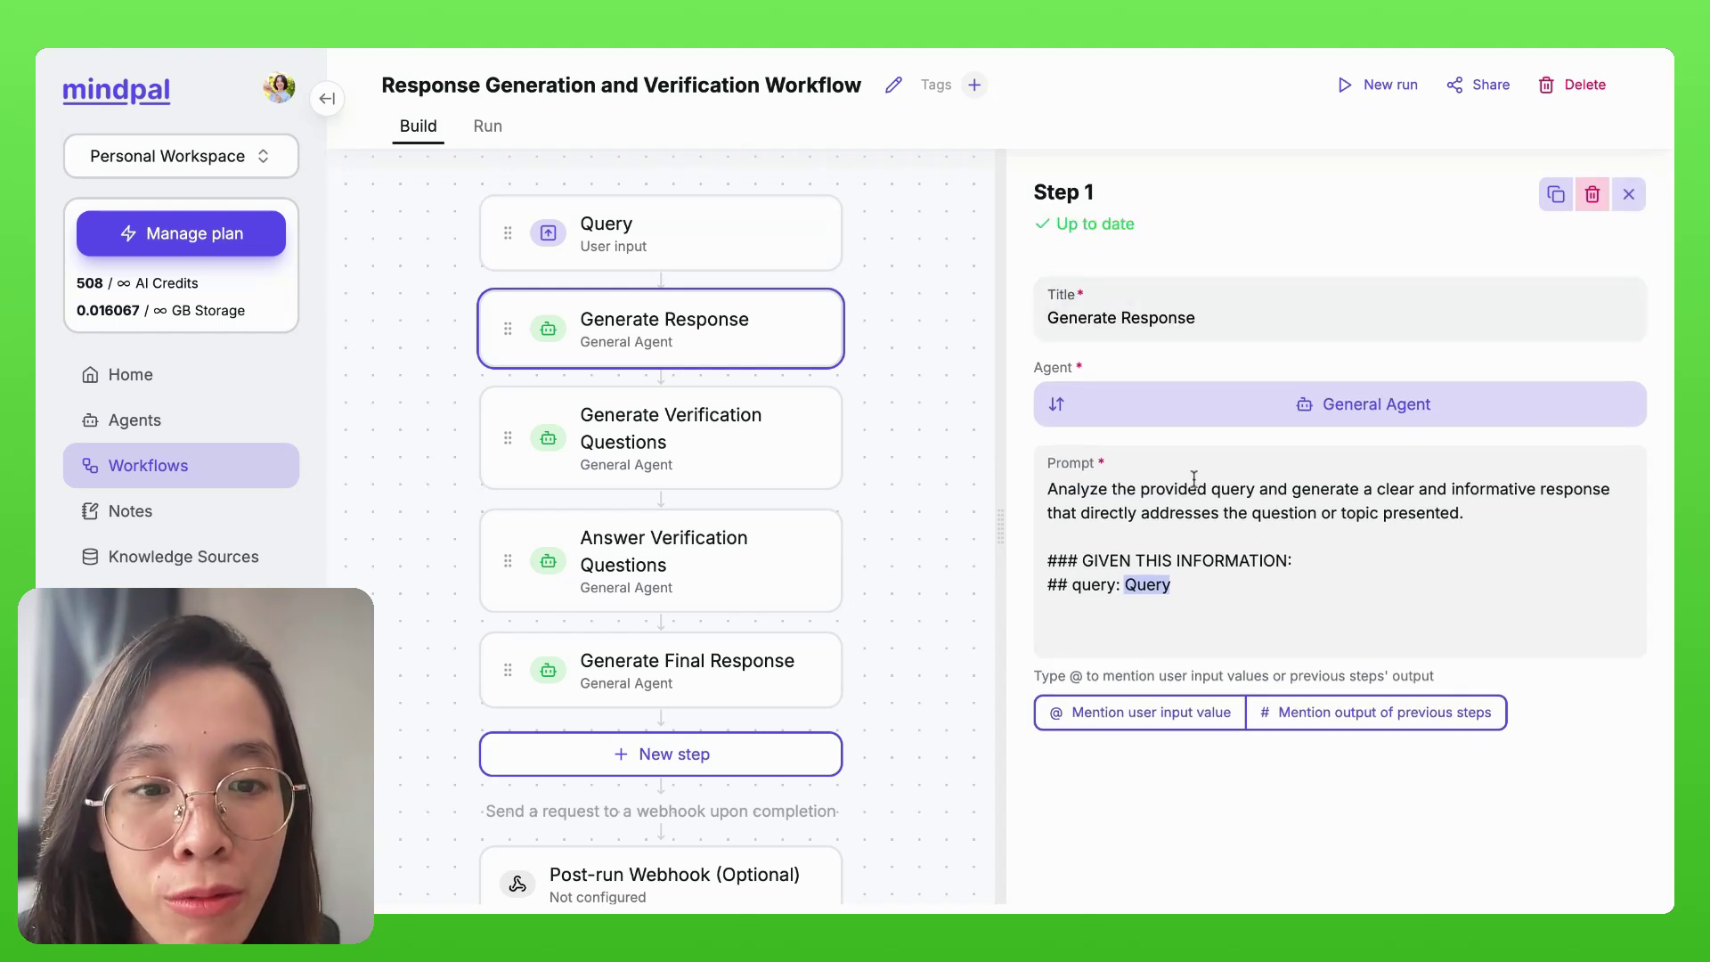
left_click_drag(1189, 597, 1047, 524)
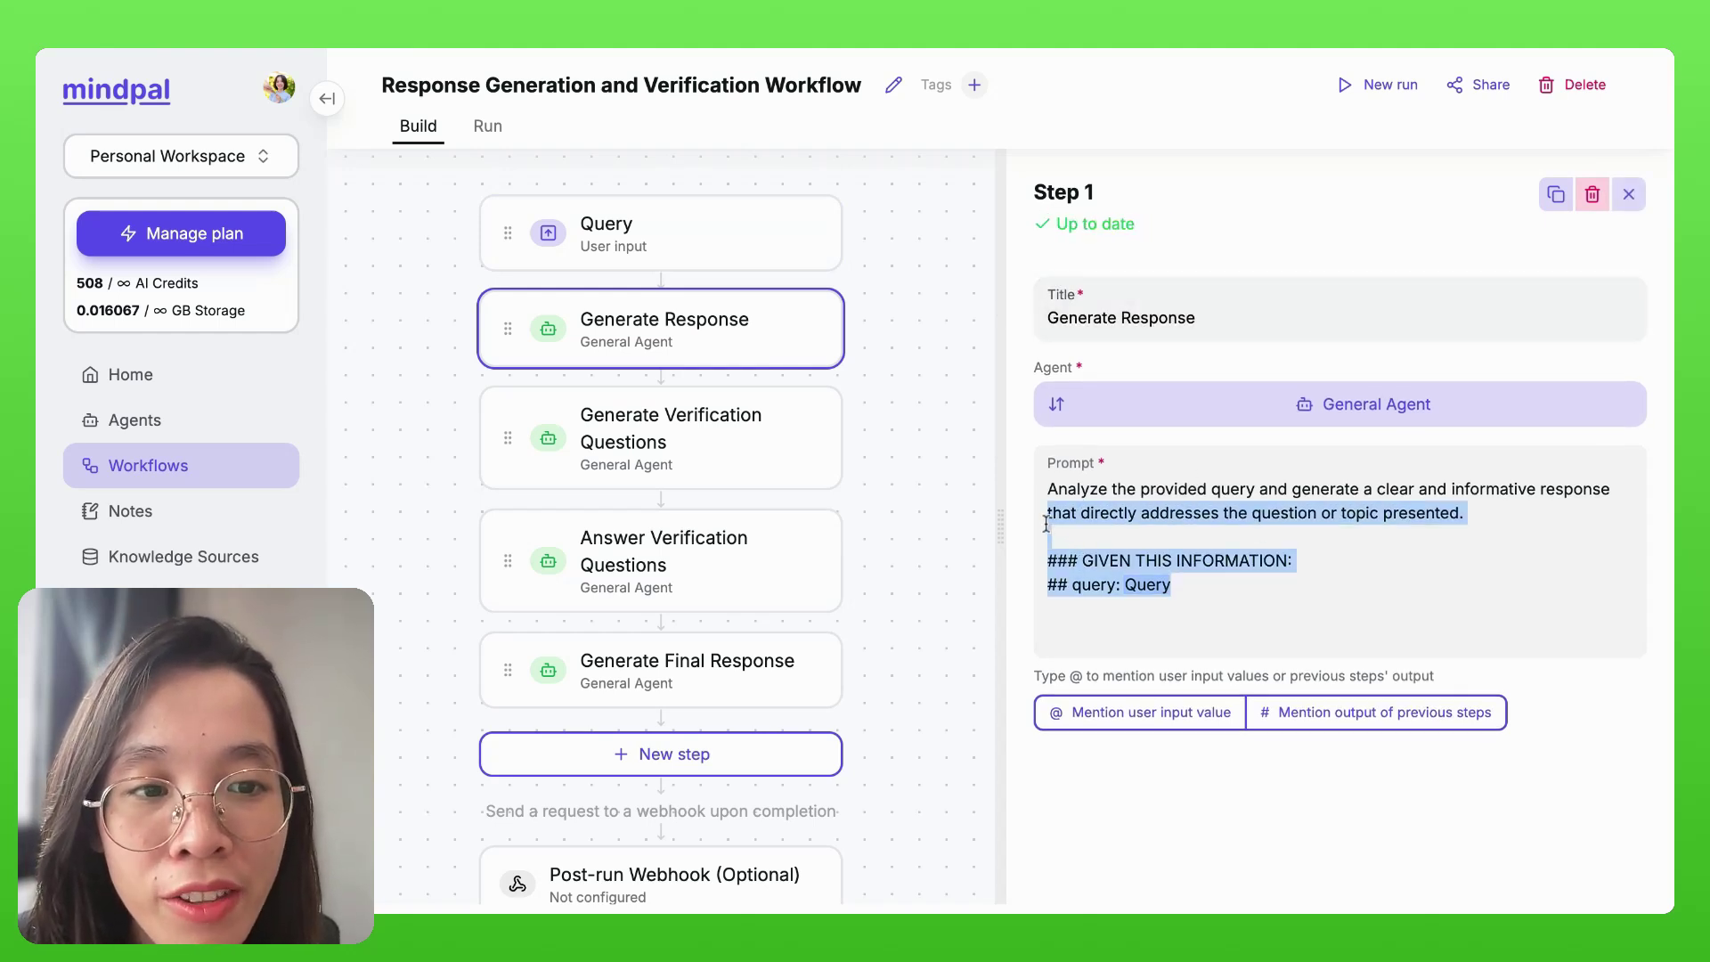
left_click(1126, 527)
left_click(775, 473)
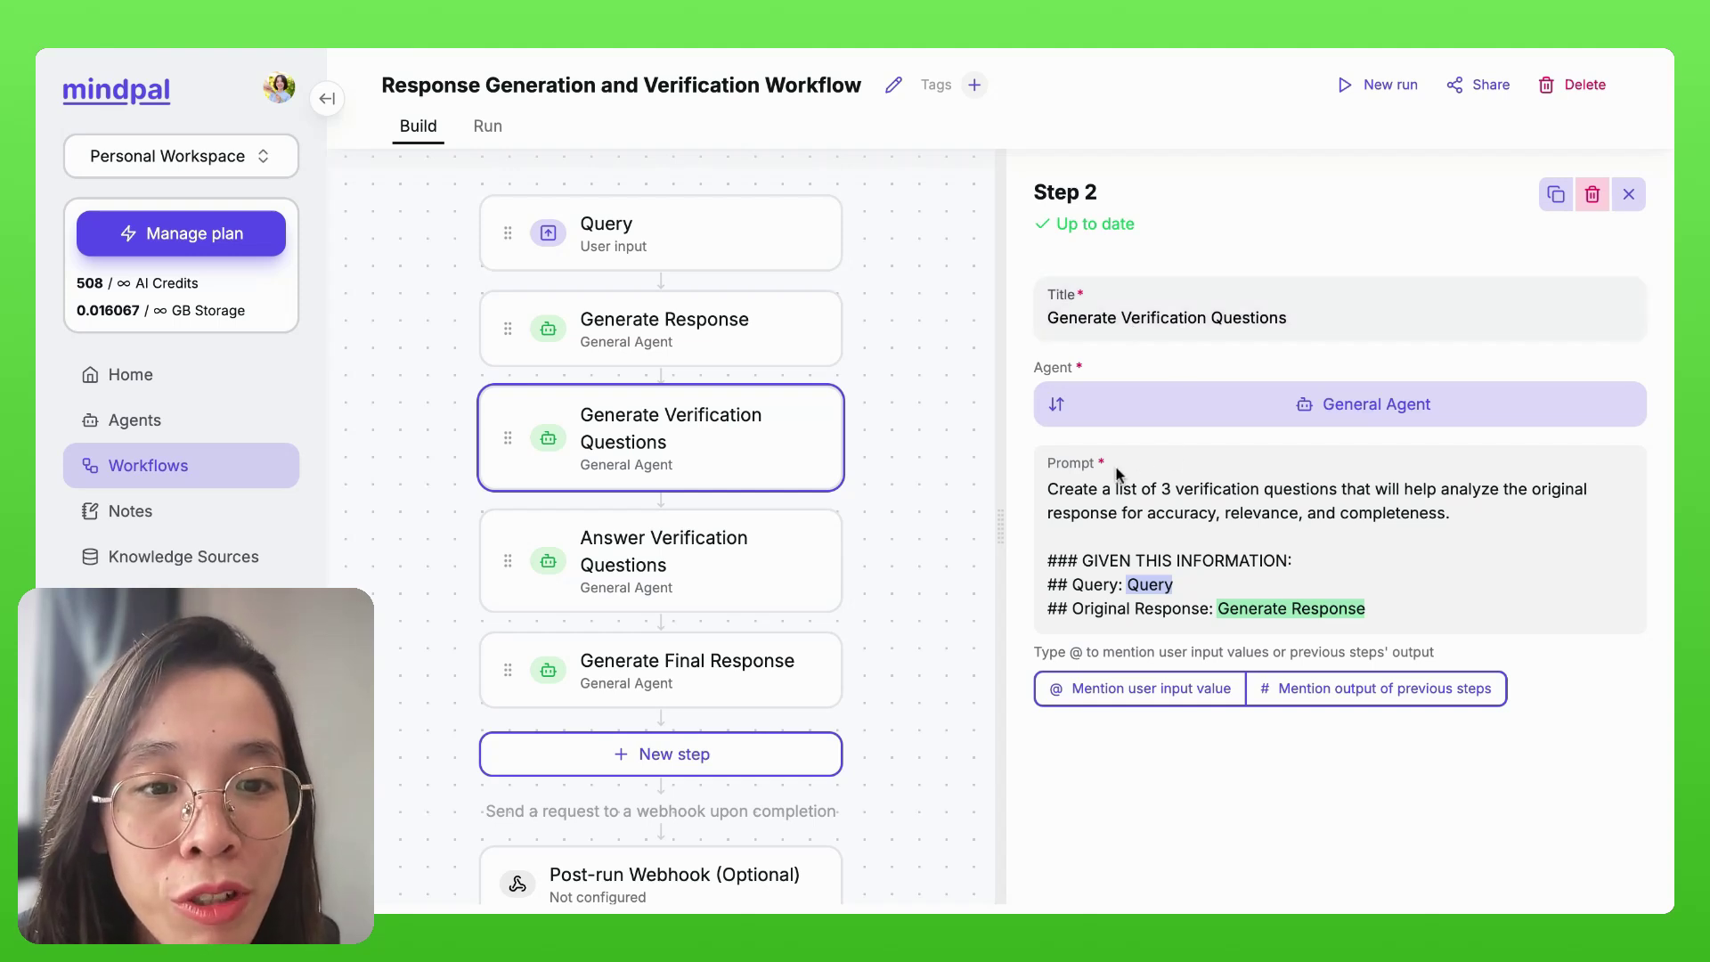
left_click_drag(1116, 488, 1327, 488)
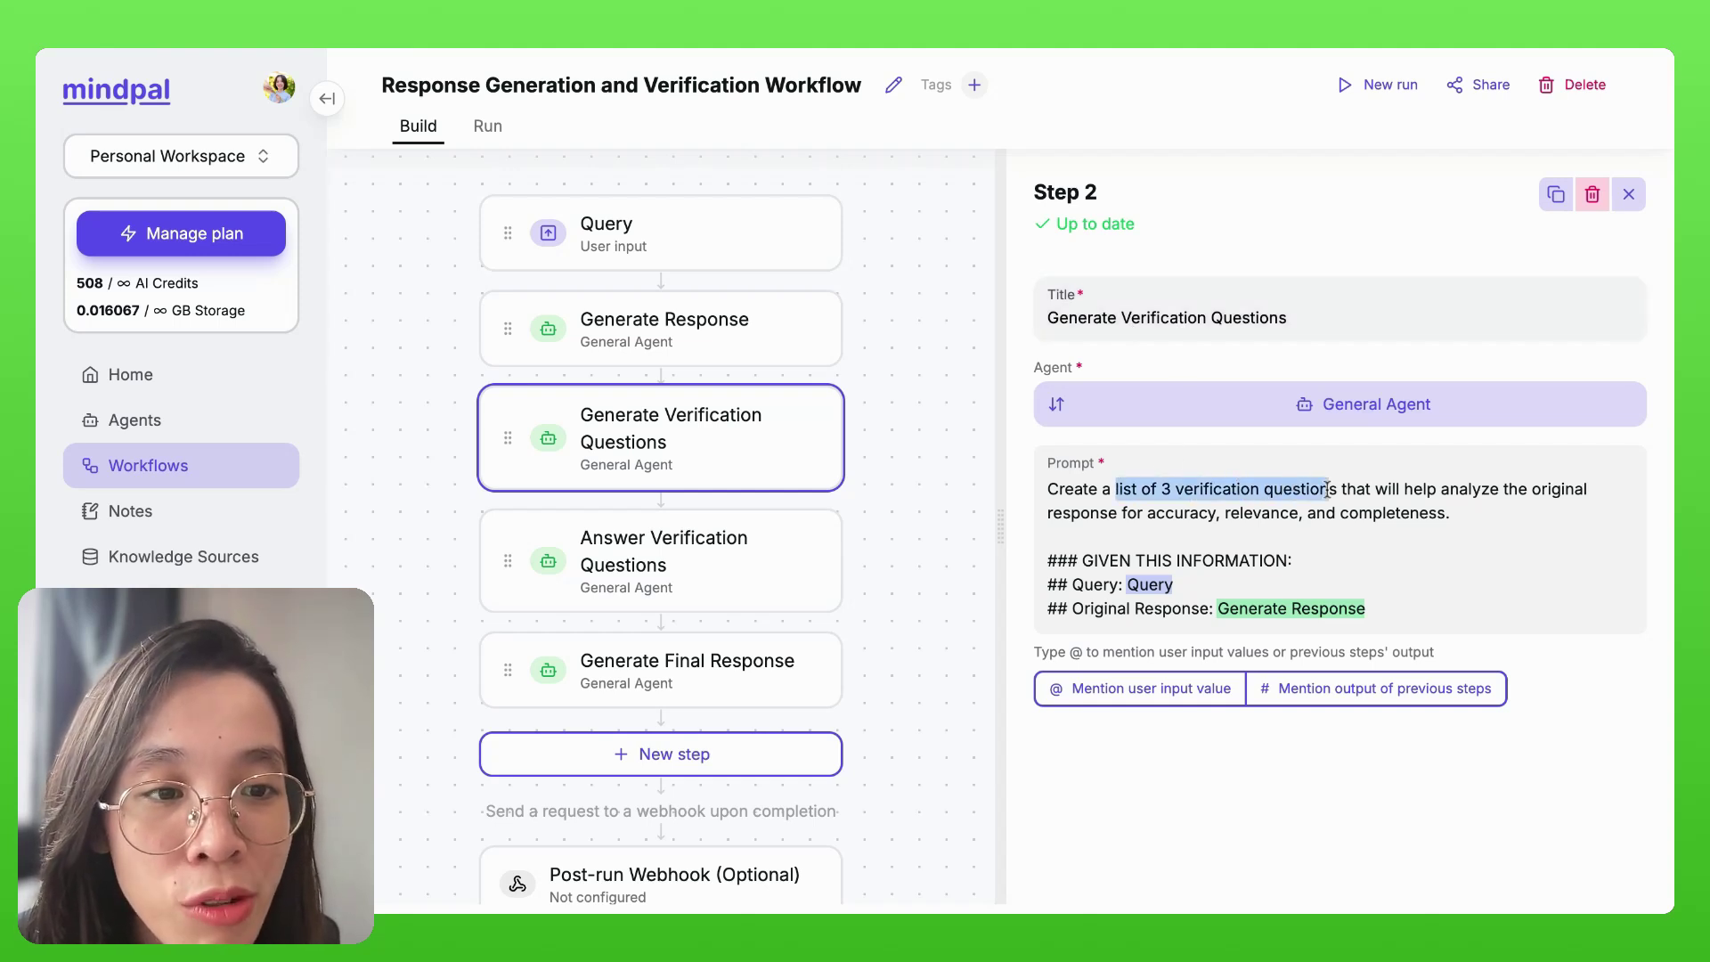
left_click(1327, 489)
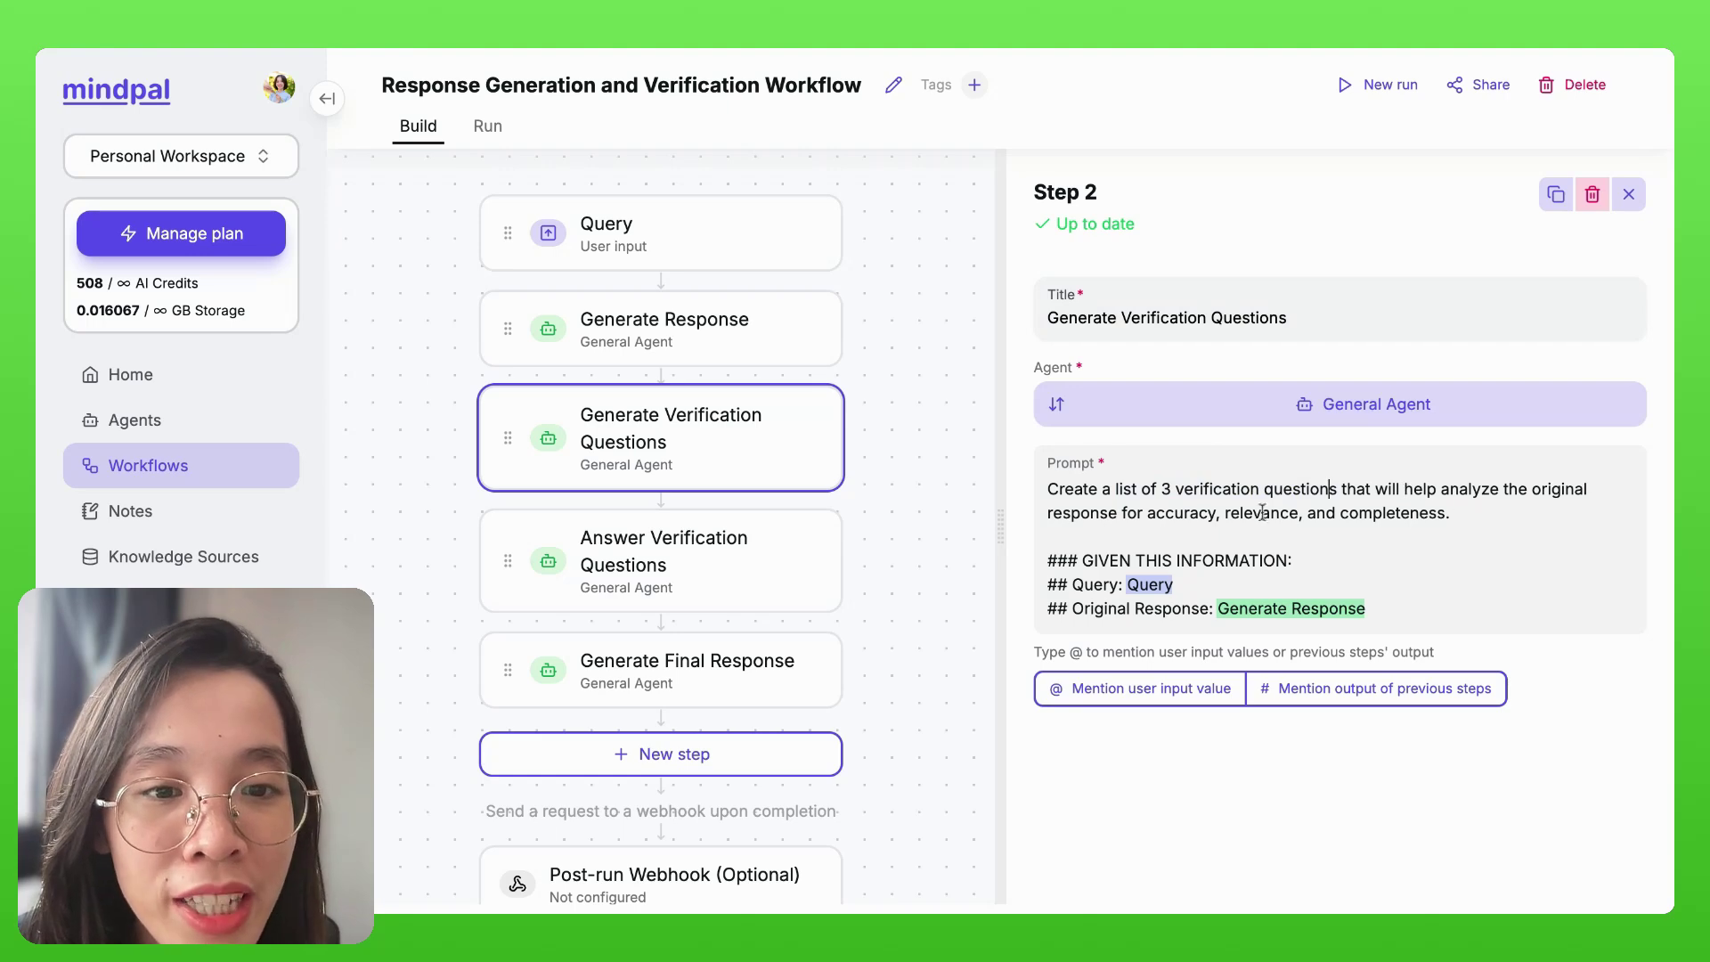
triple_click(1106, 607)
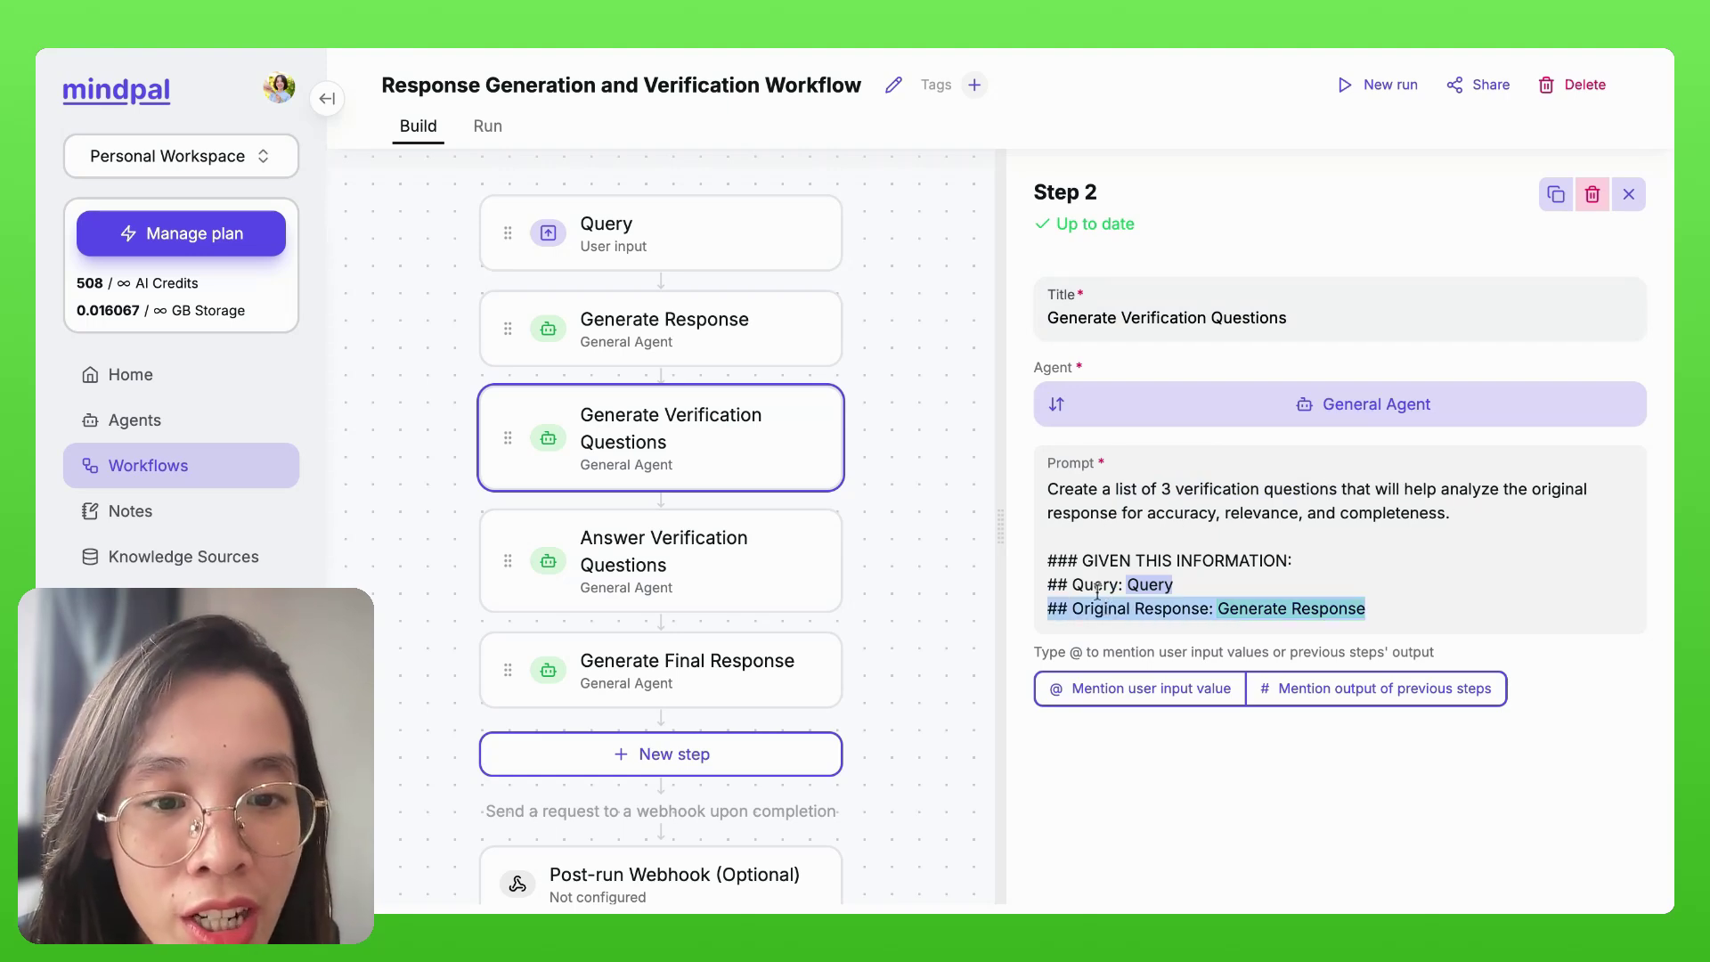
triple_click(1094, 586)
left_click_drag(1148, 515, 1441, 521)
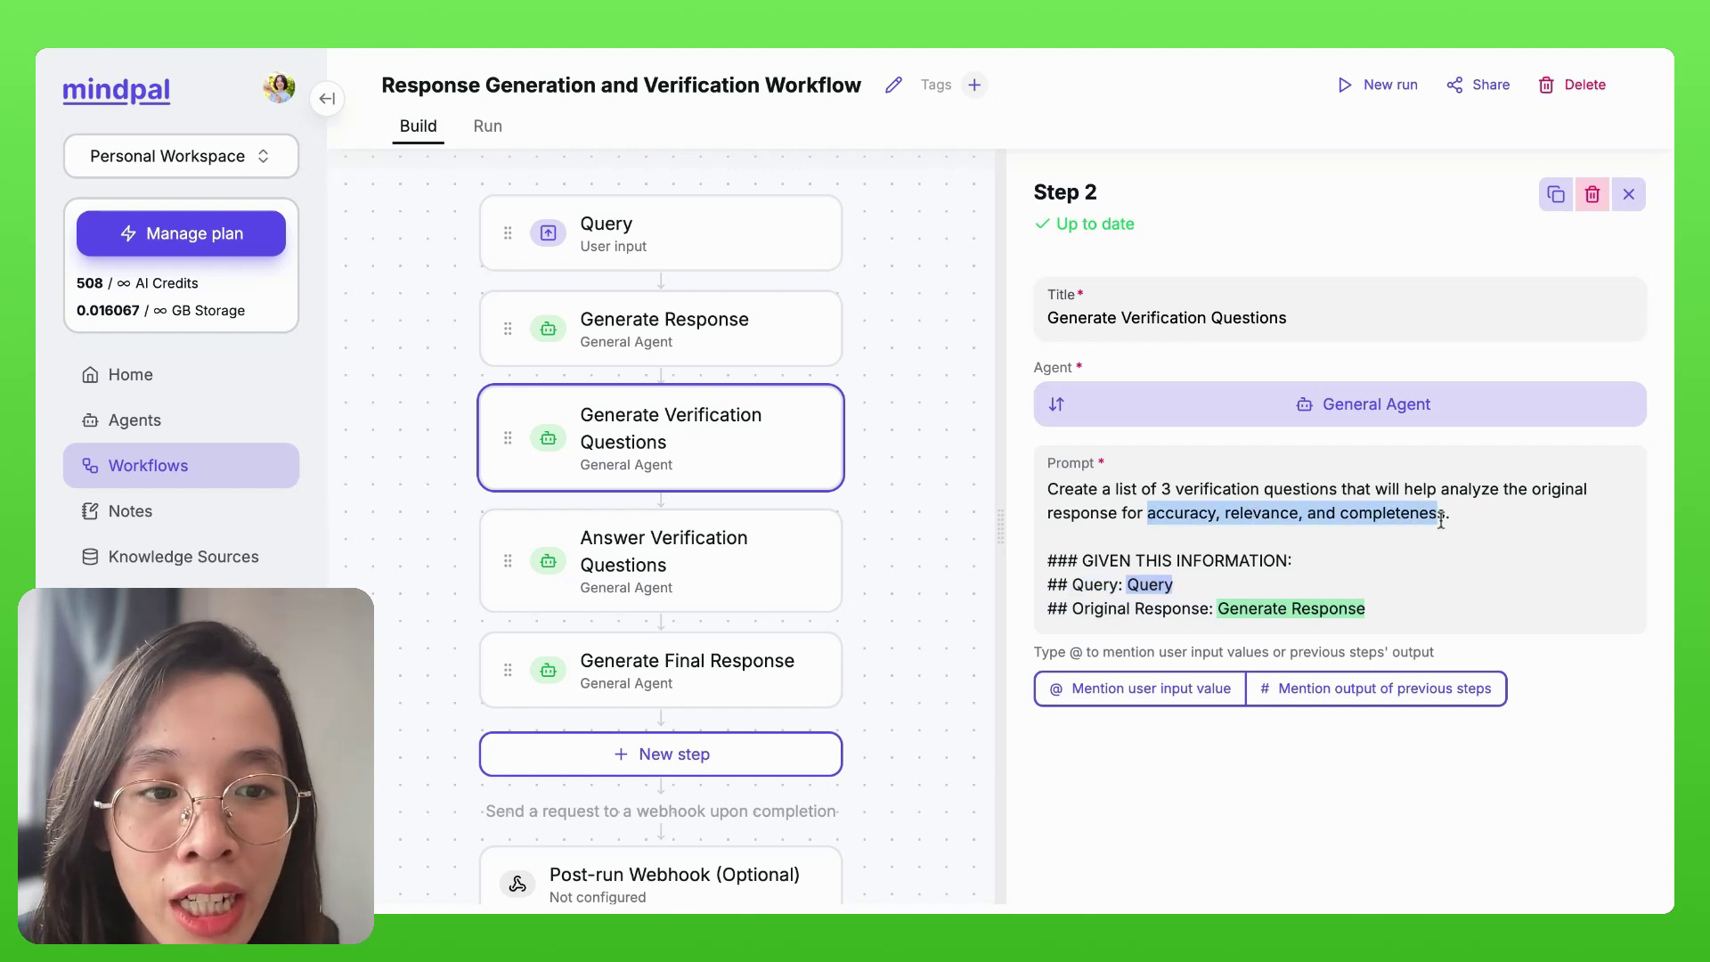
Examine the prompts of the Answer Verification Questions and Generate Final Response steps, and close the step details
left_click(759, 538)
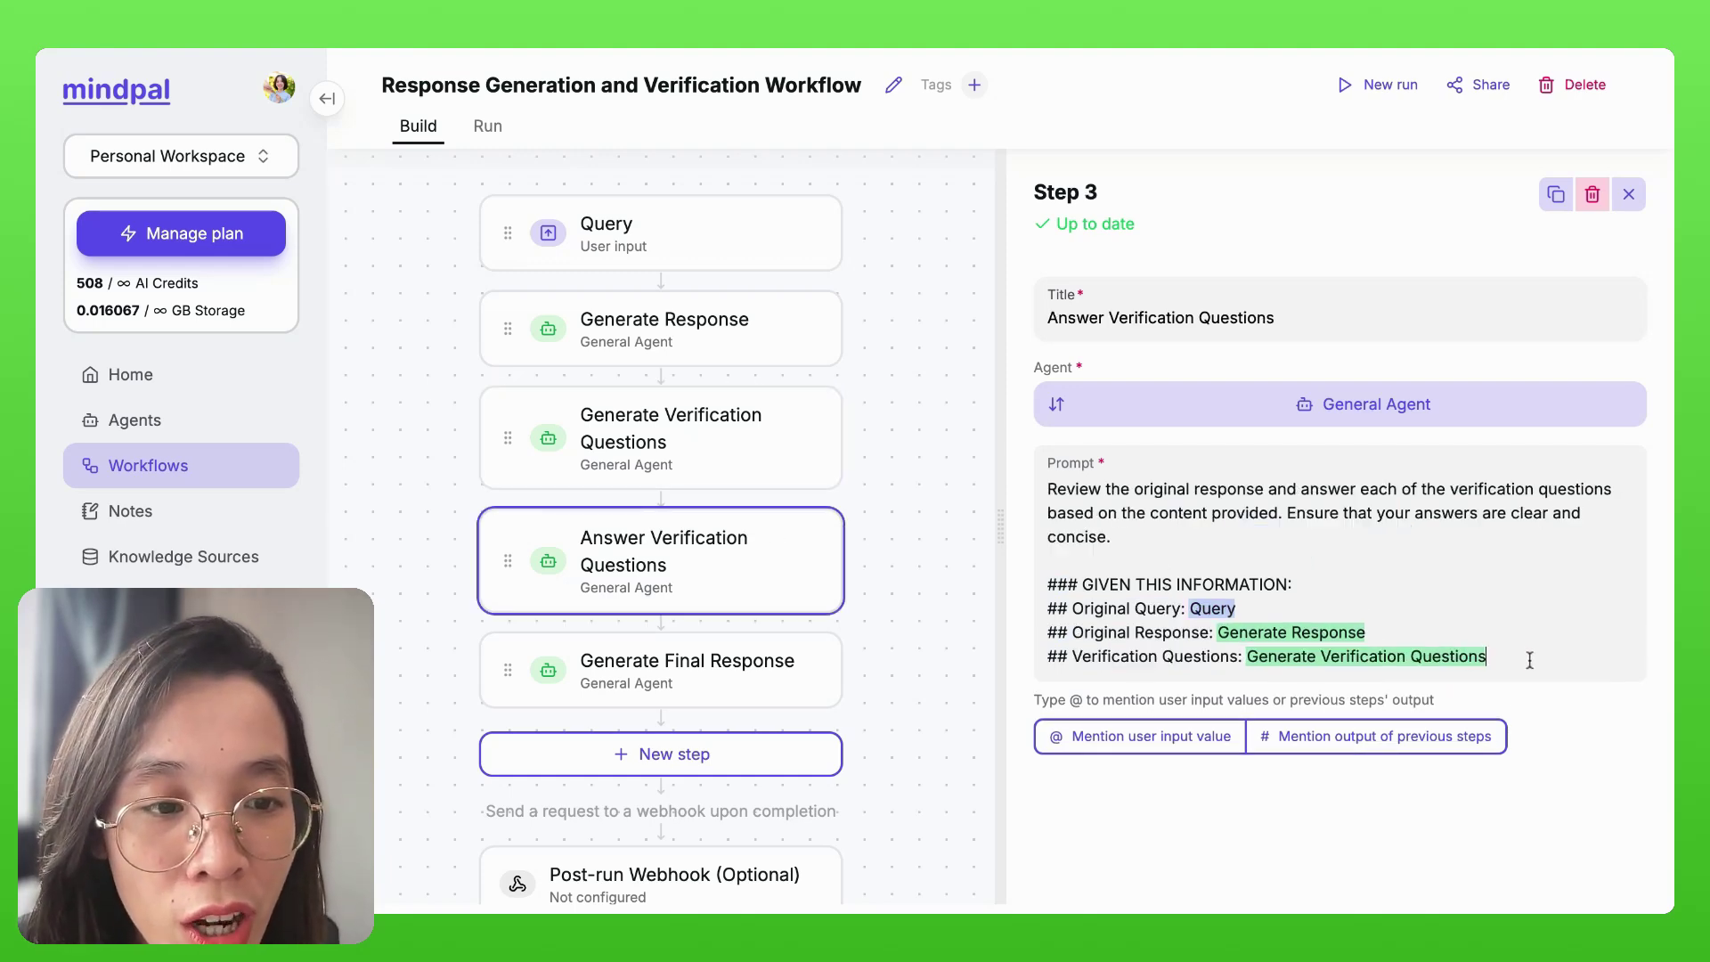
left_click_drag(1529, 660, 1162, 609)
left_click(1190, 636)
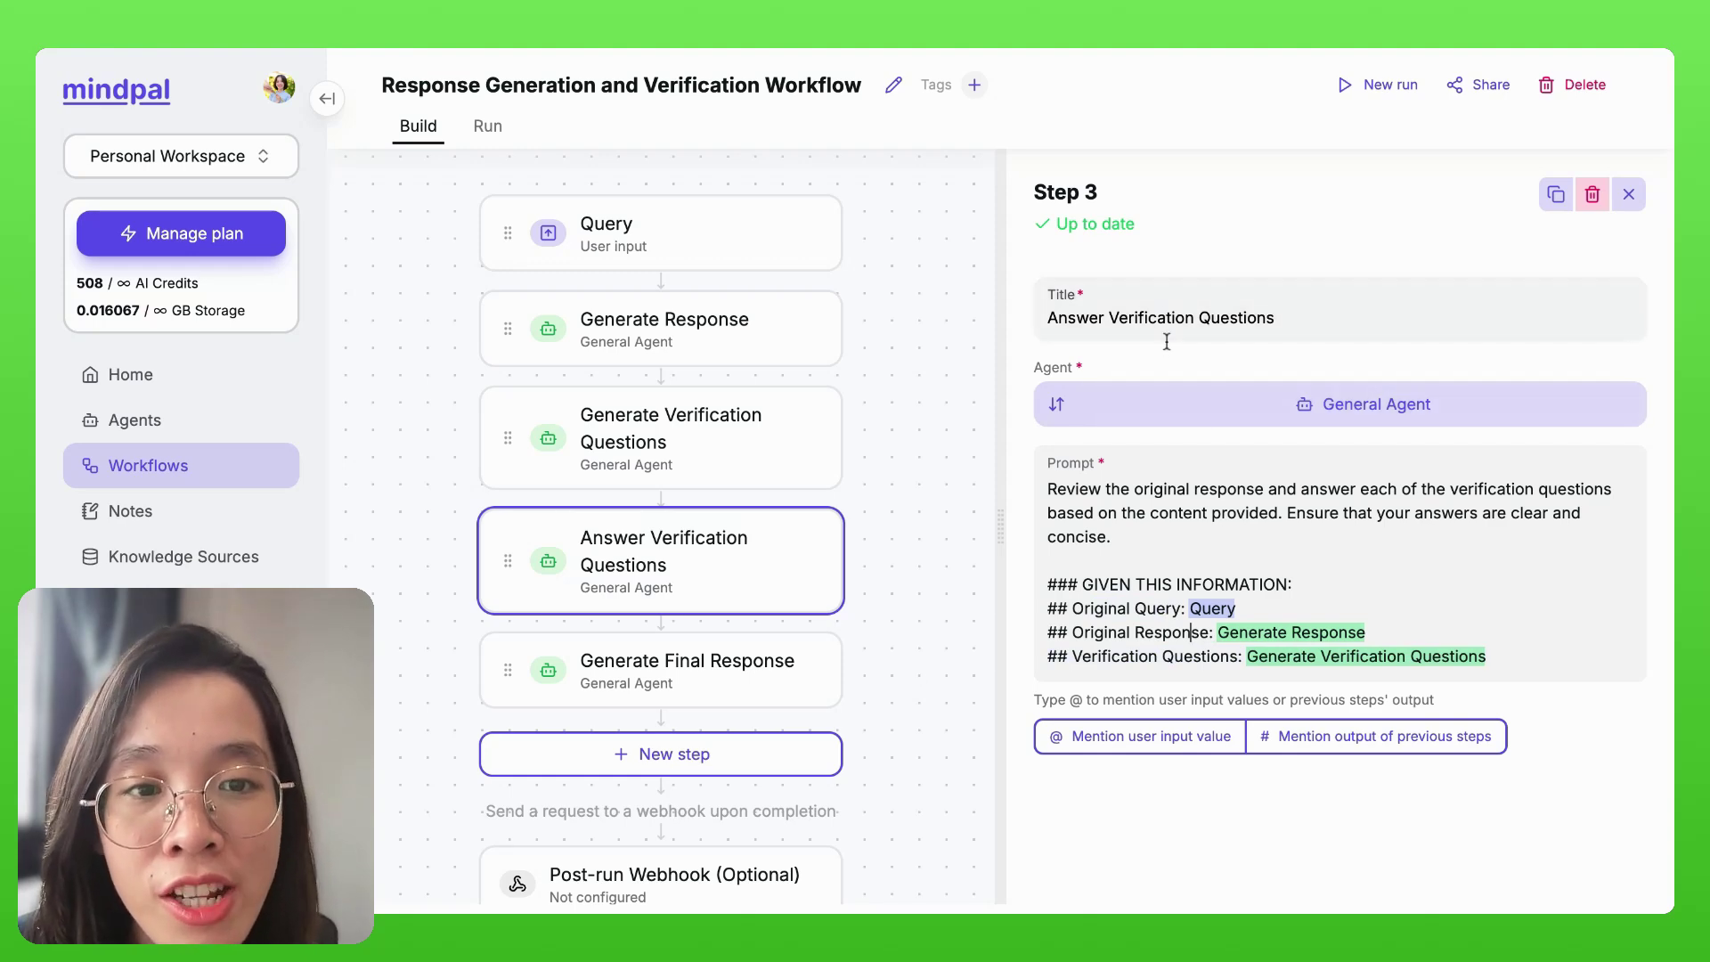
left_click(702, 698)
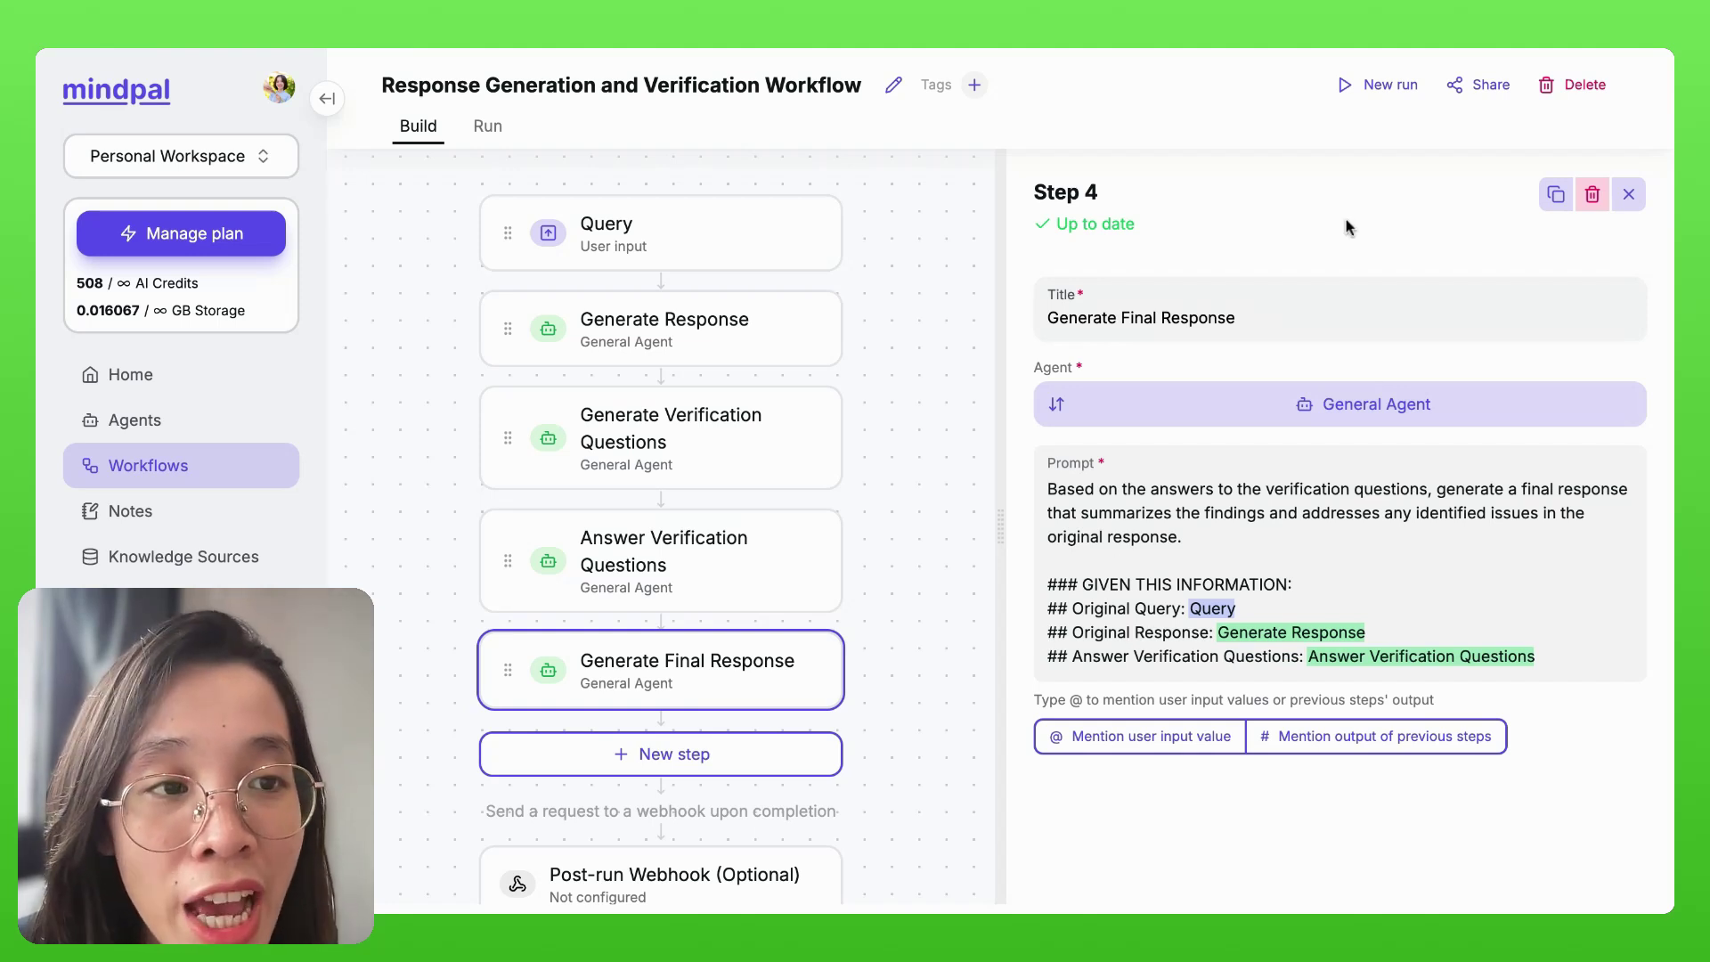
left_click(1636, 196)
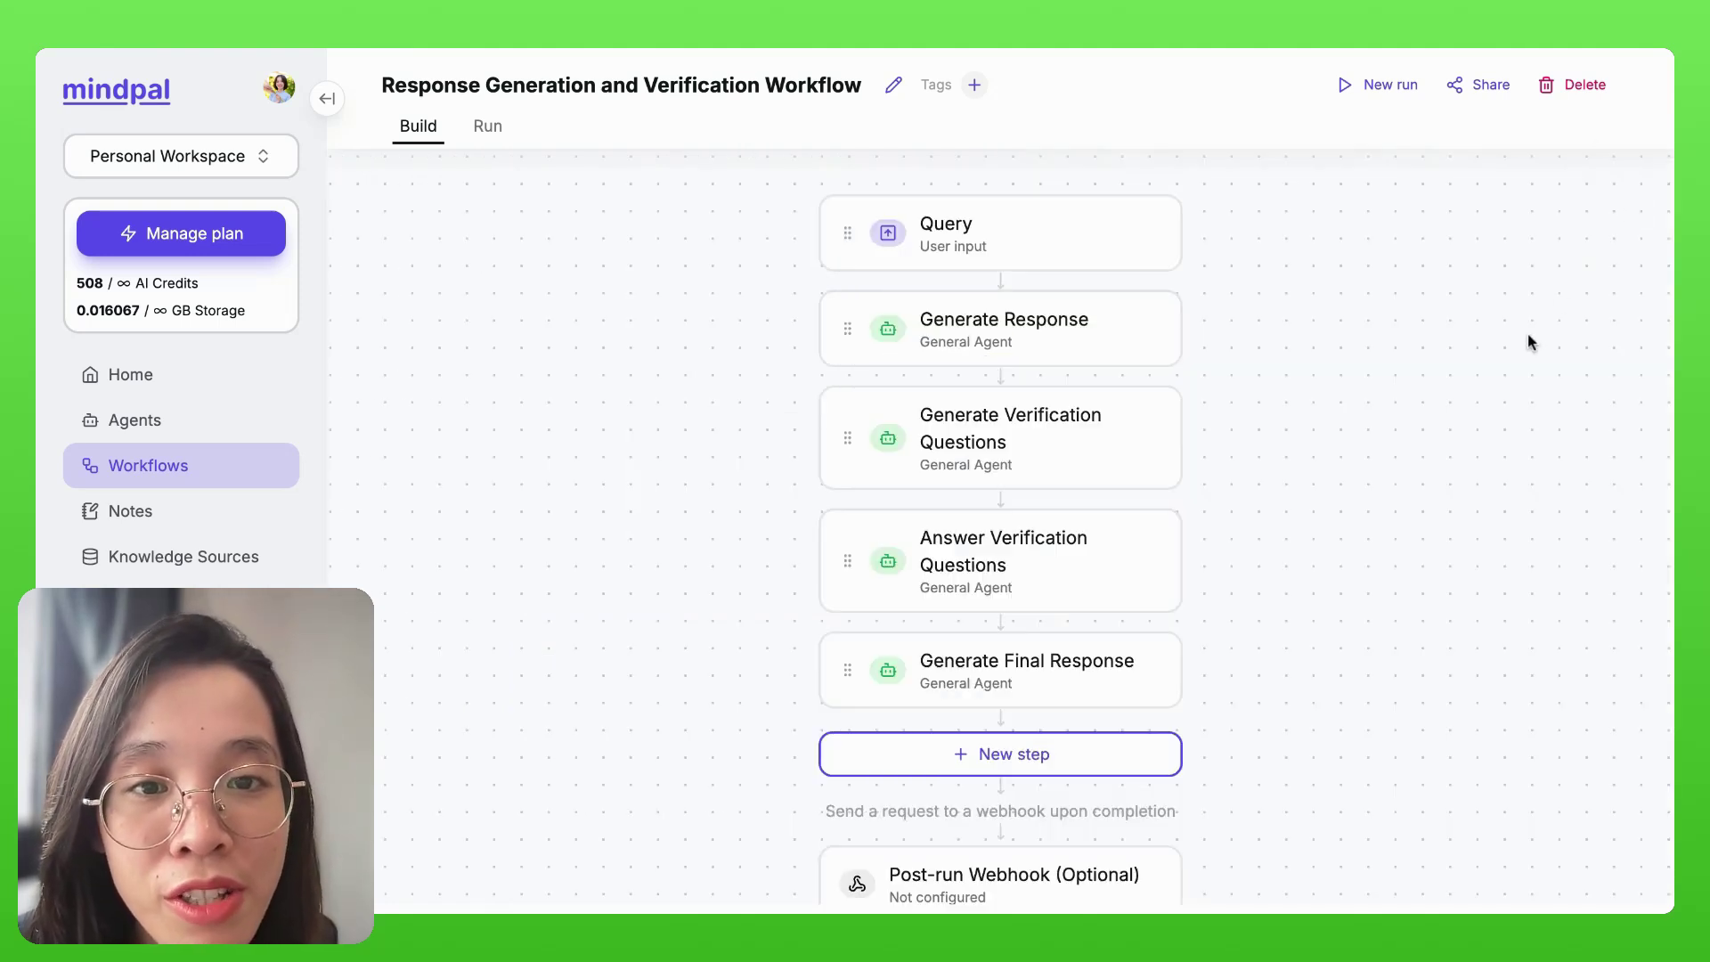
Start a single run of the workflow with the query "Names of the CEOs of US based companies who were Indian origin?"
left_click(1391, 87)
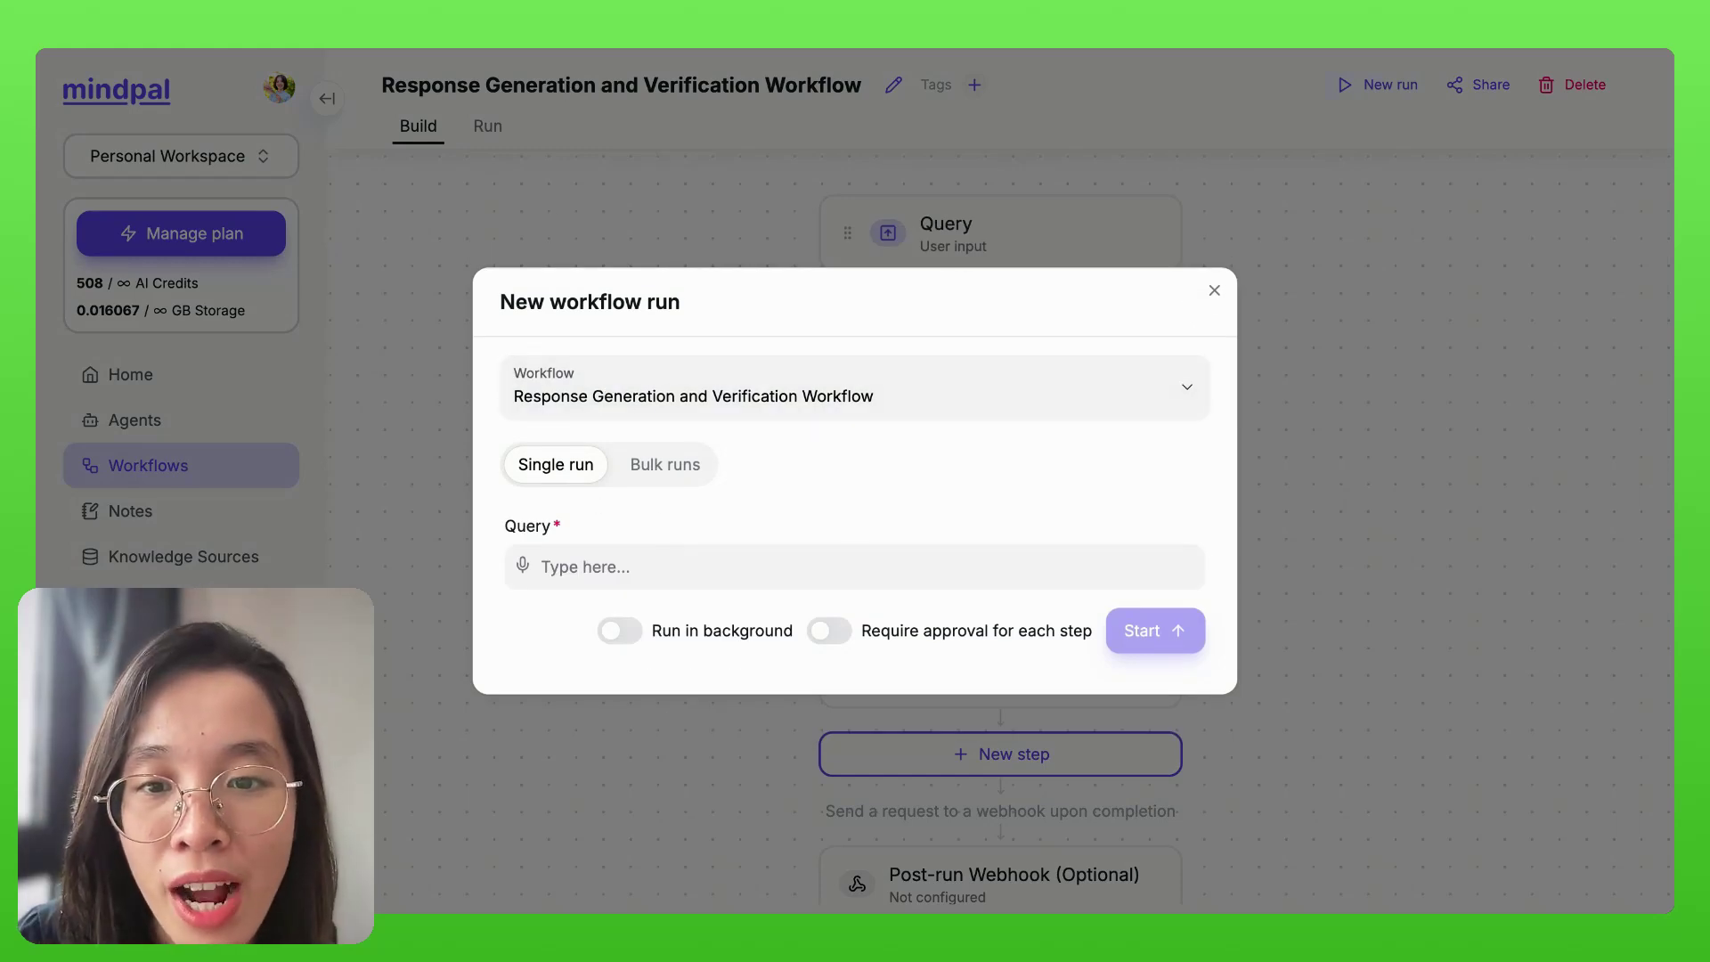
left_click(588, 566)
type("Names of the")
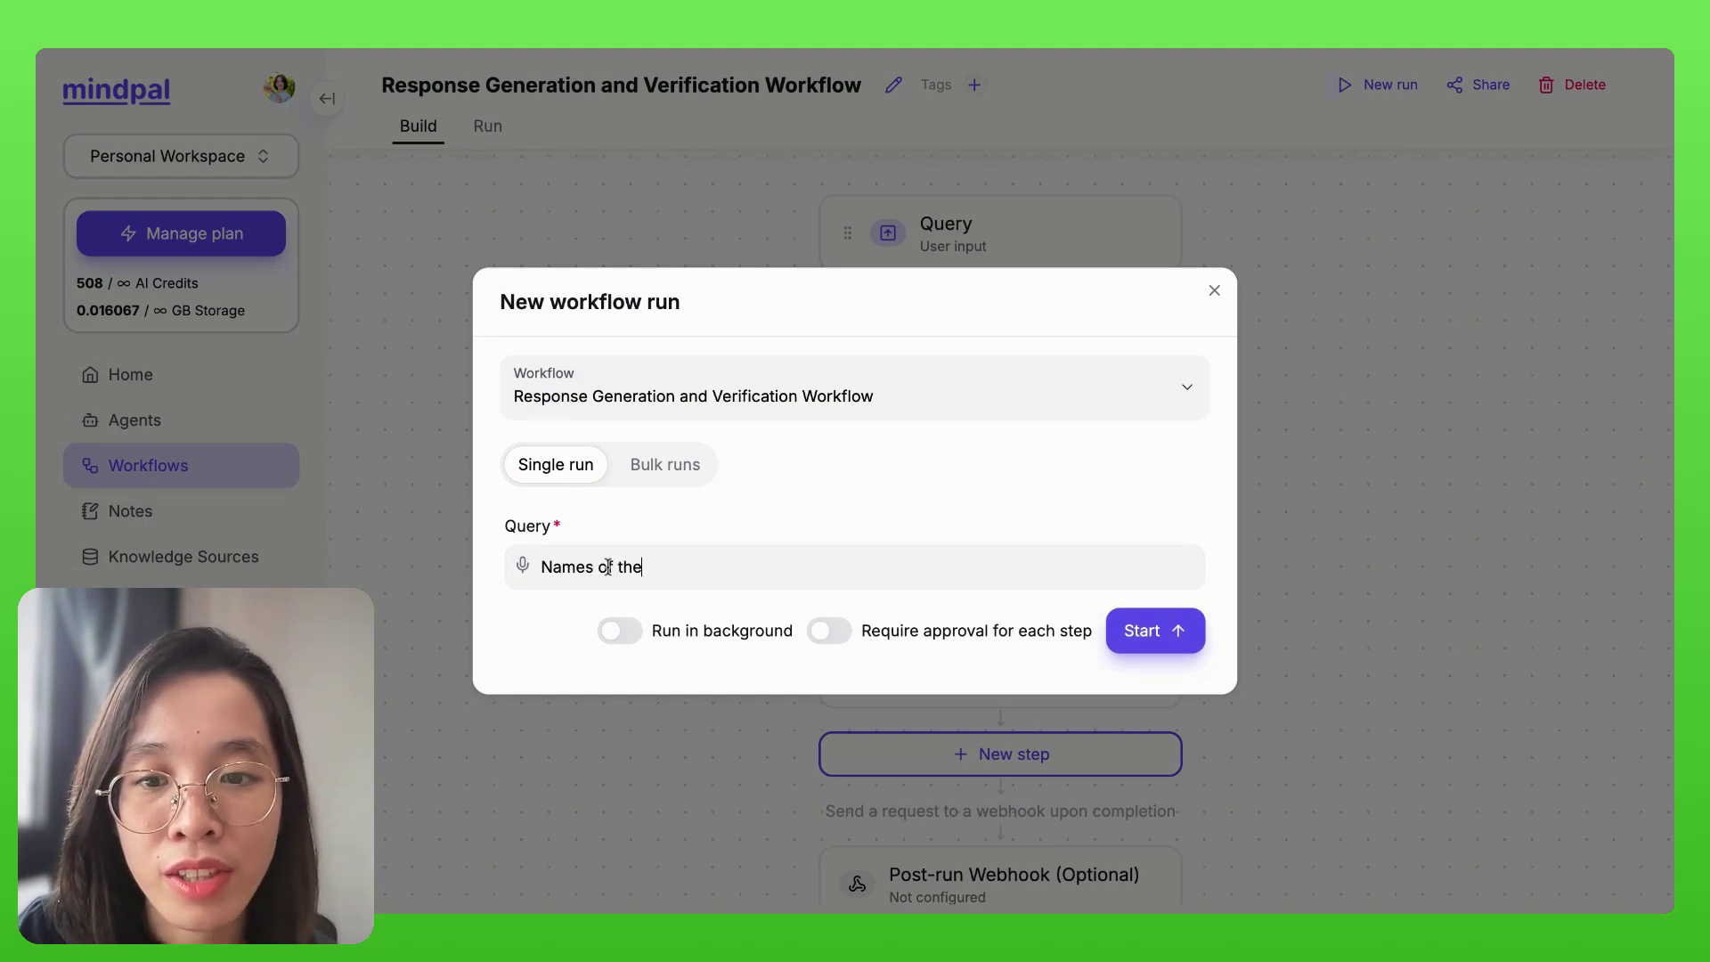
type(" CEOs of US")
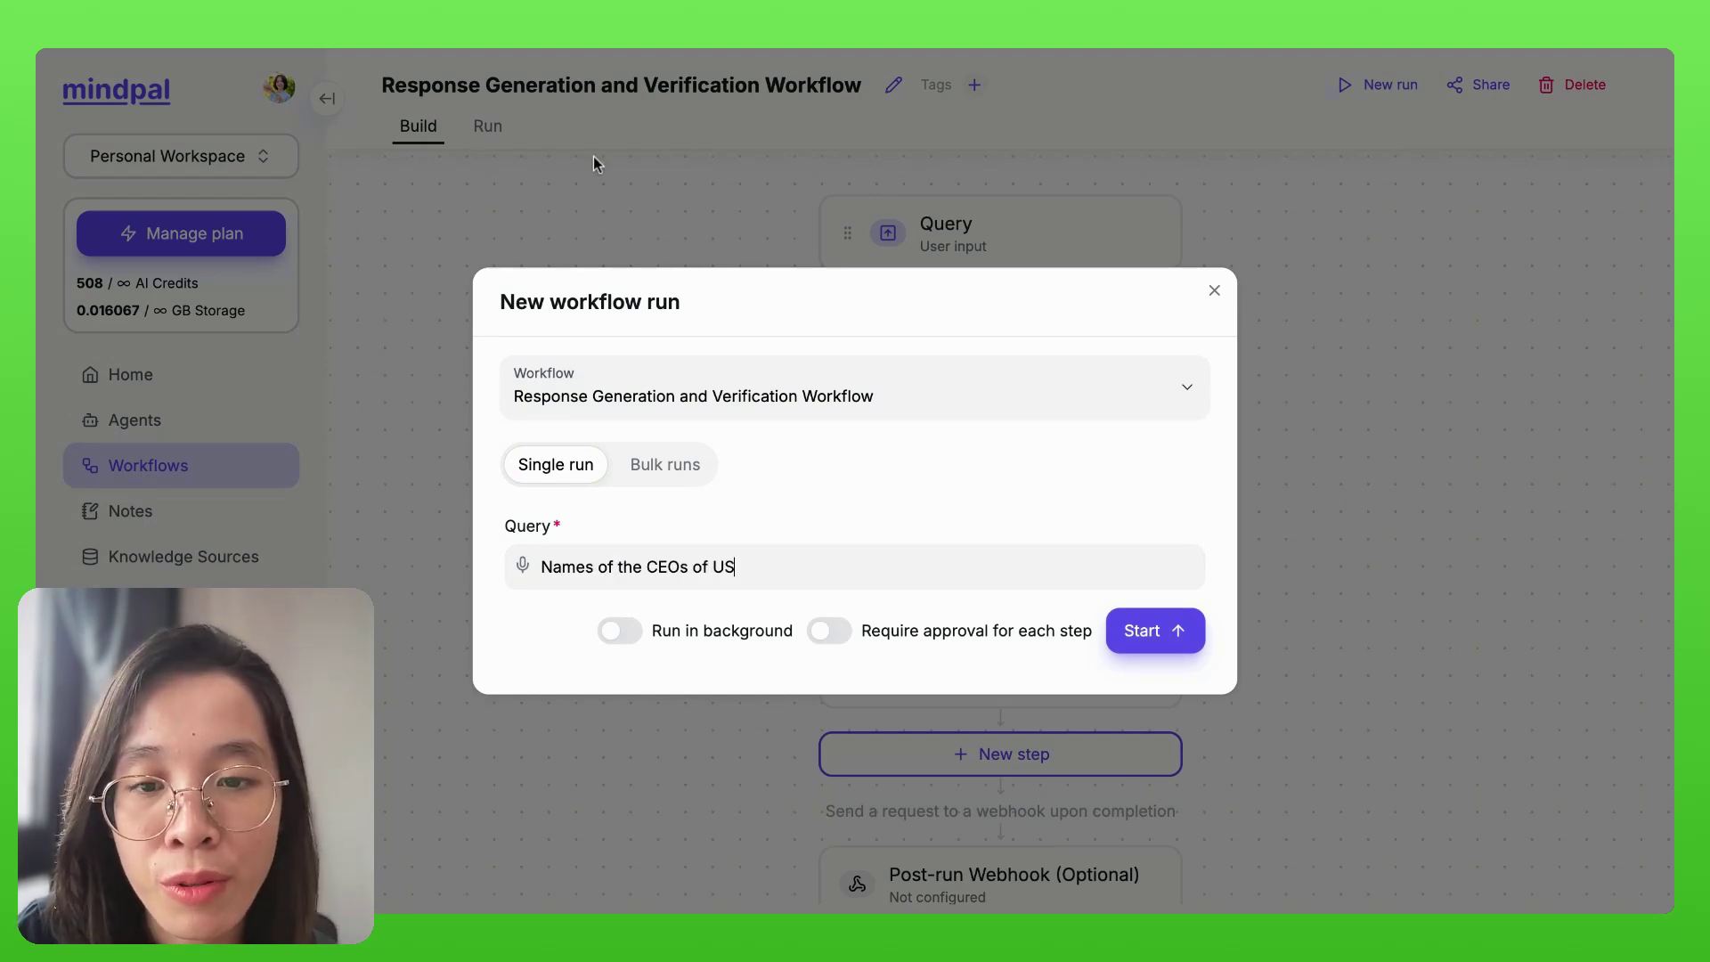
type(" based companies who")
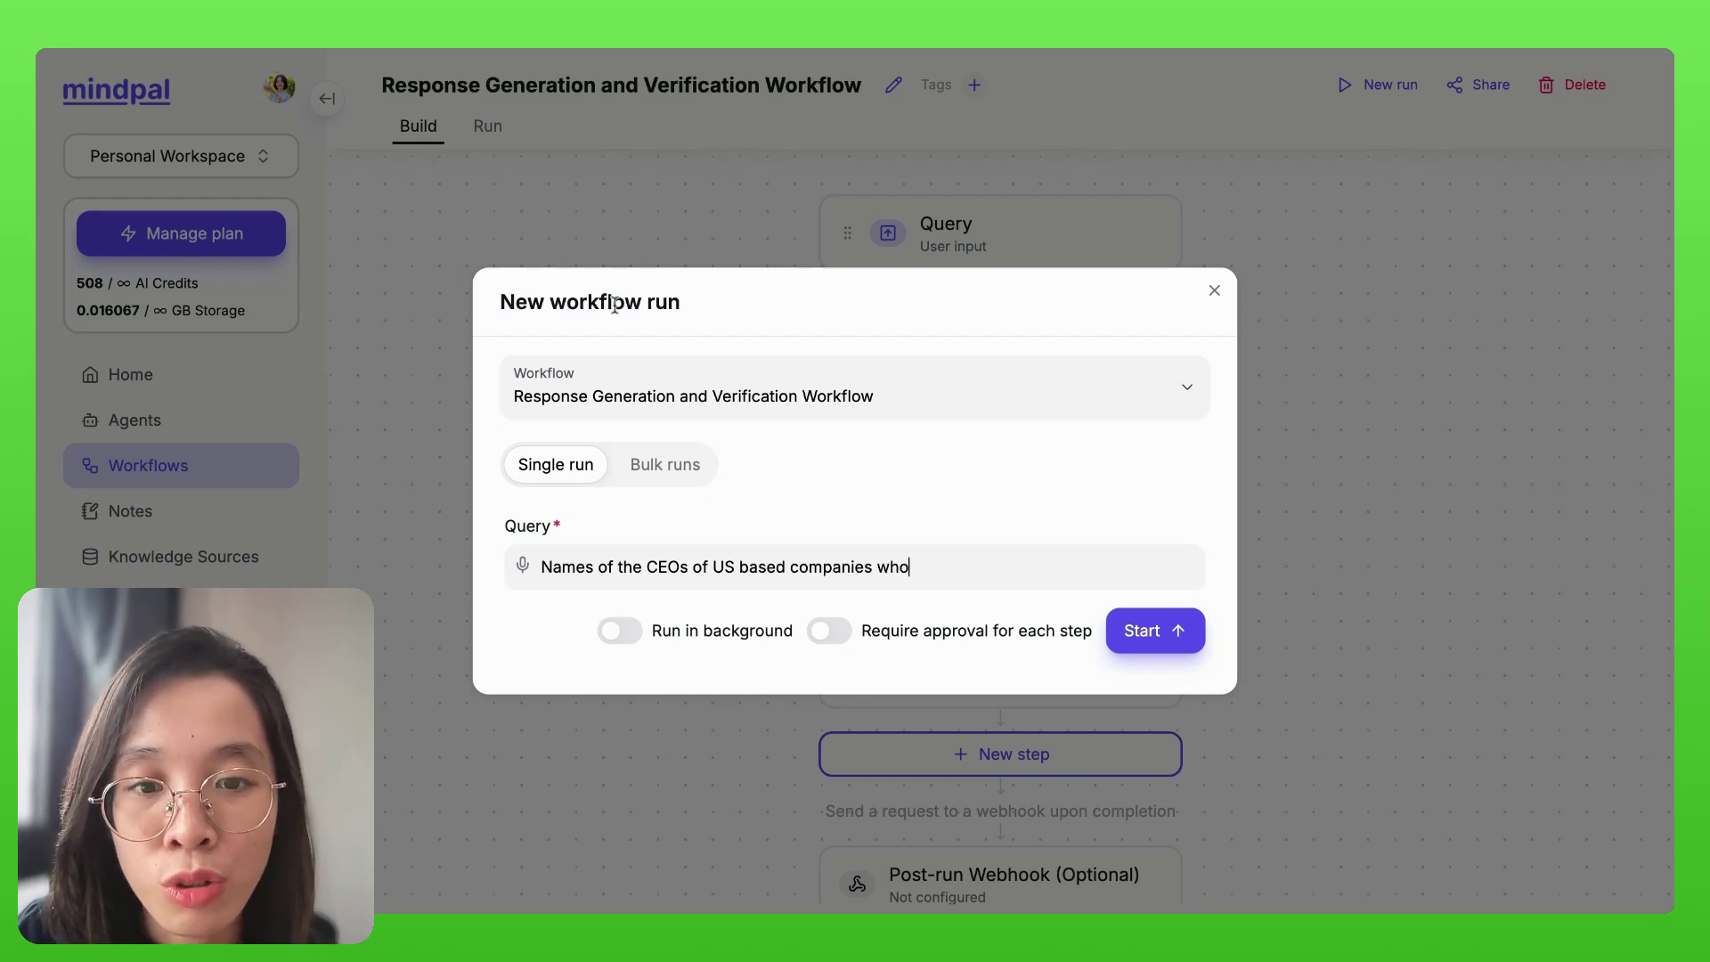
type(" were Indian or")
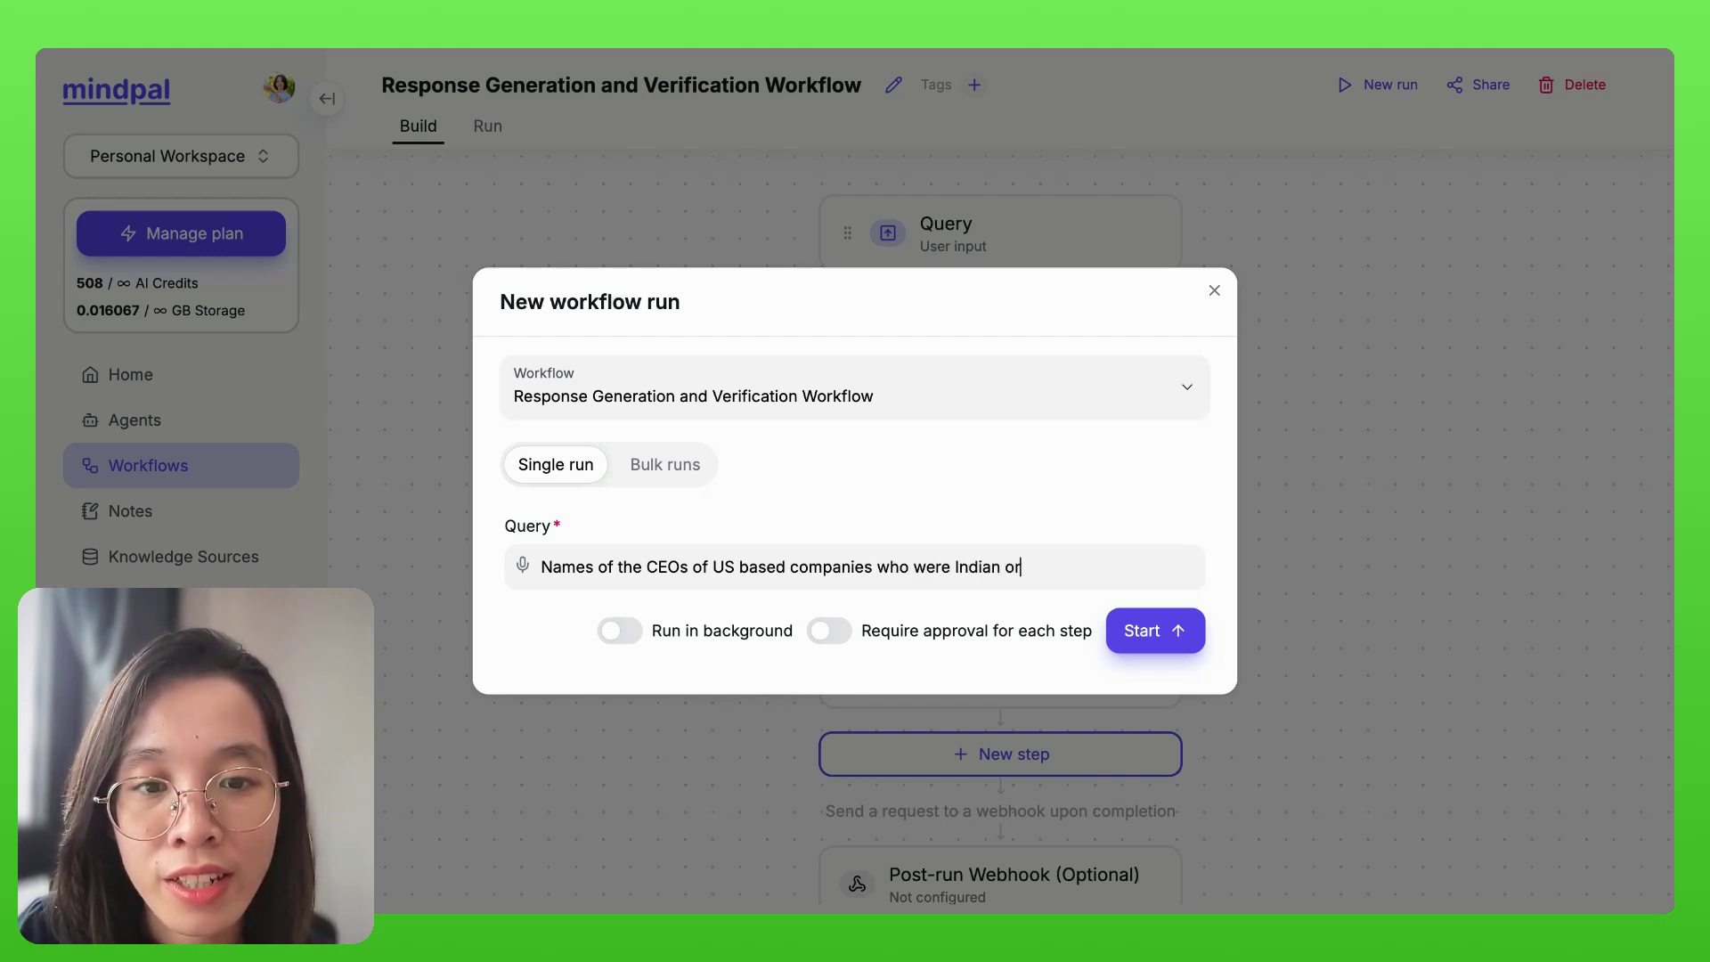
type("igin?")
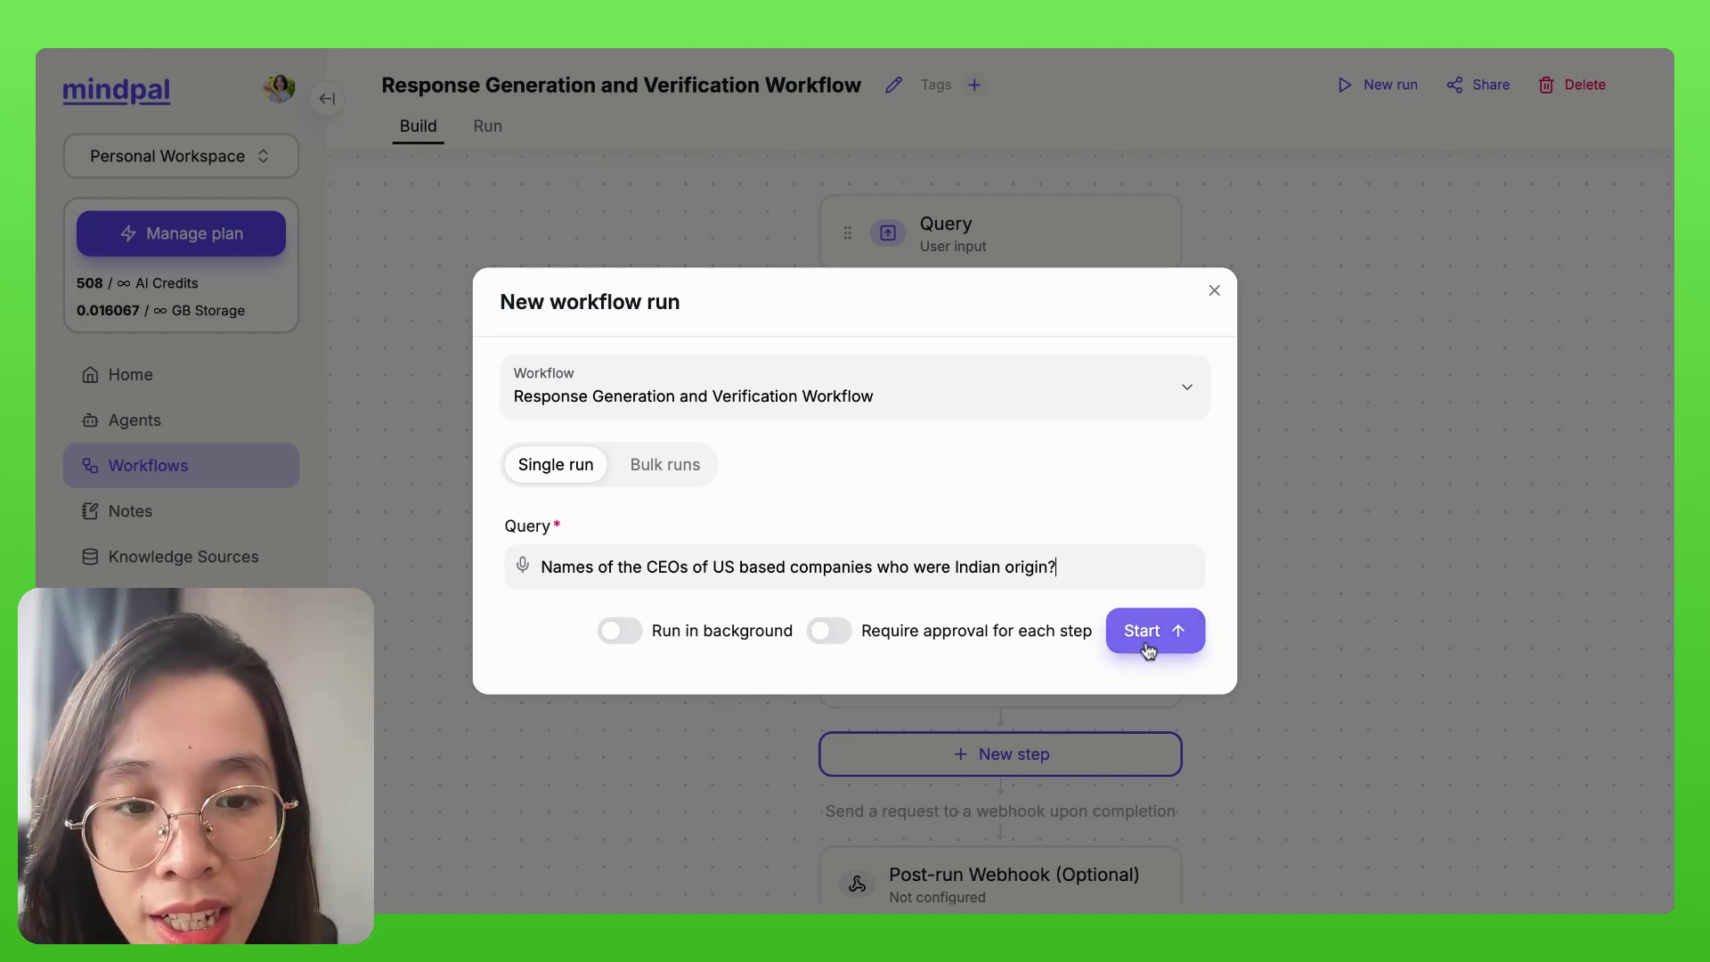
left_click(1146, 647)
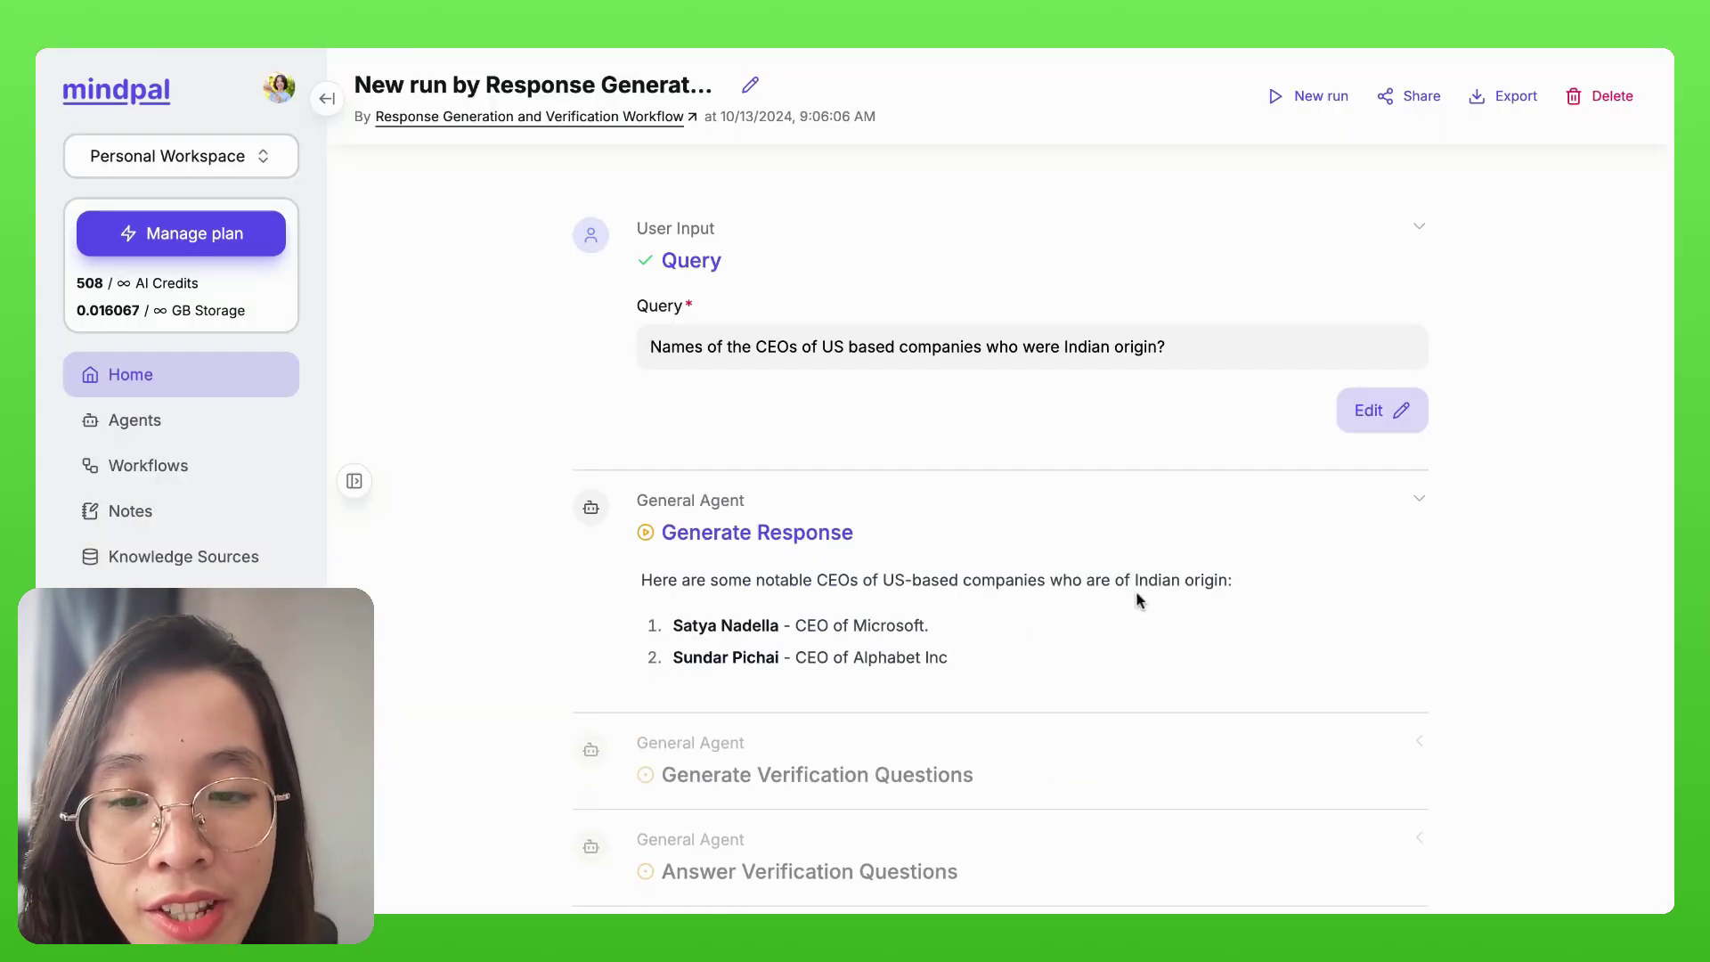
Follow the run and read the initial answer produced by the Generate Response step
scroll(1151, 635, "down", 1)
scroll(666, 519, "down", 3)
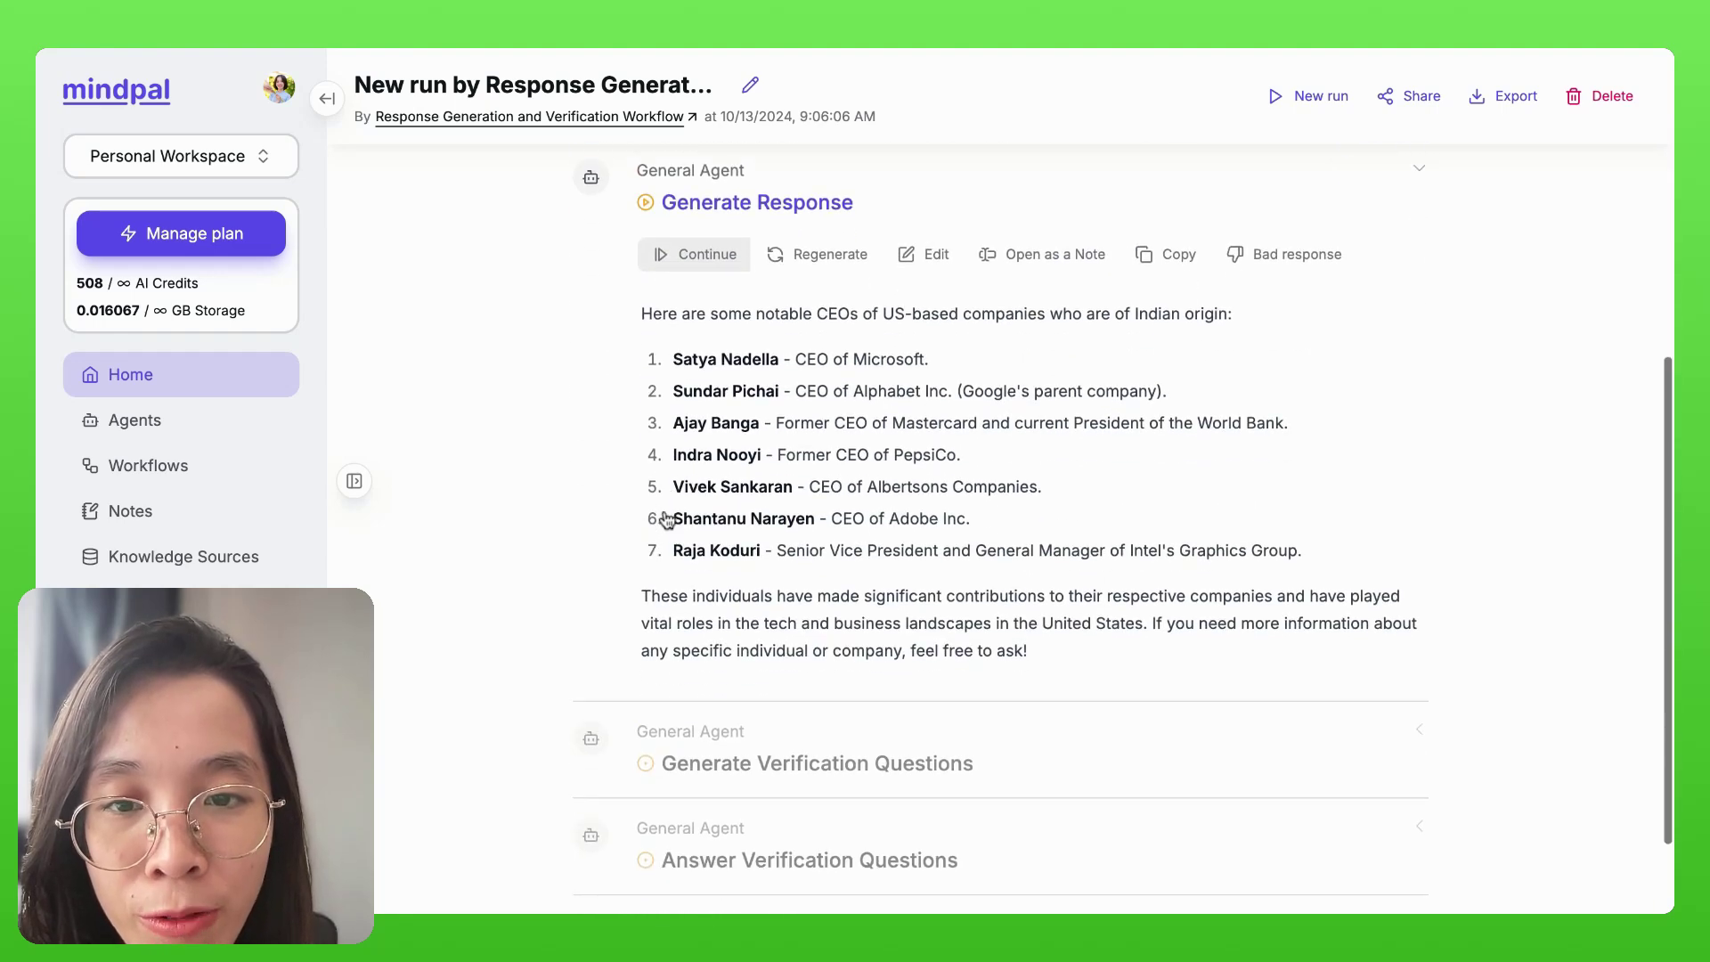
scroll(917, 675, "down", 3)
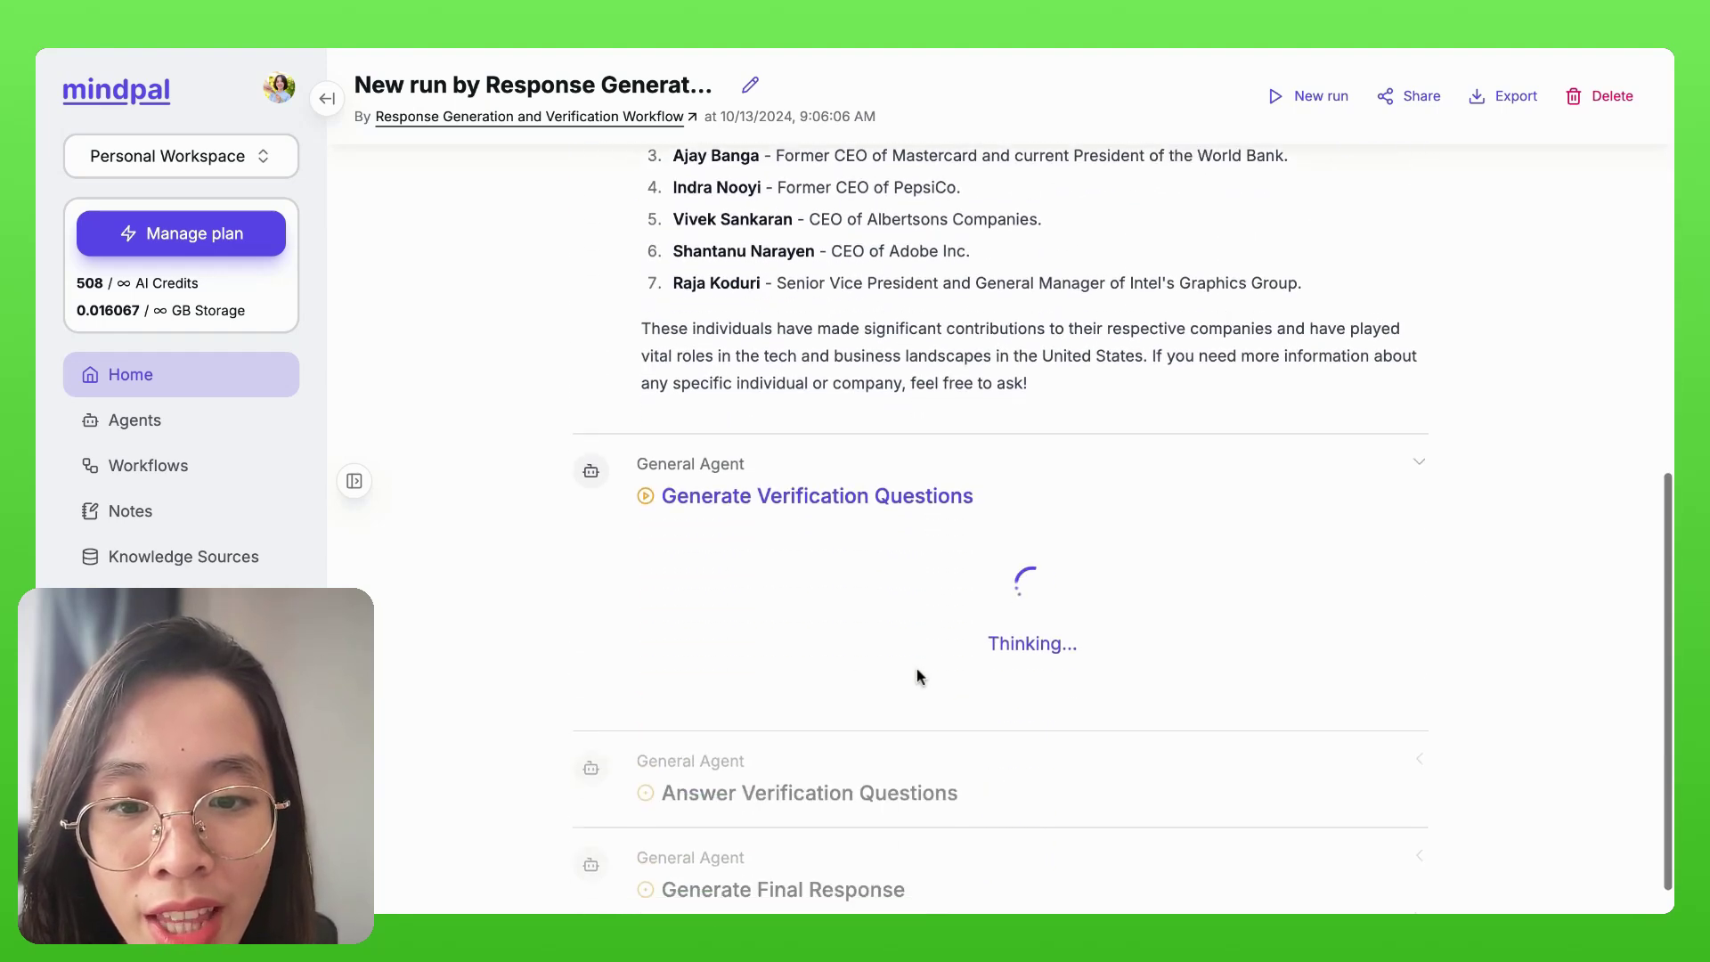
Examine the accuracy, relevance and completeness questions produced by the Generate Verification Questions step
scroll(905, 591, "down", 3)
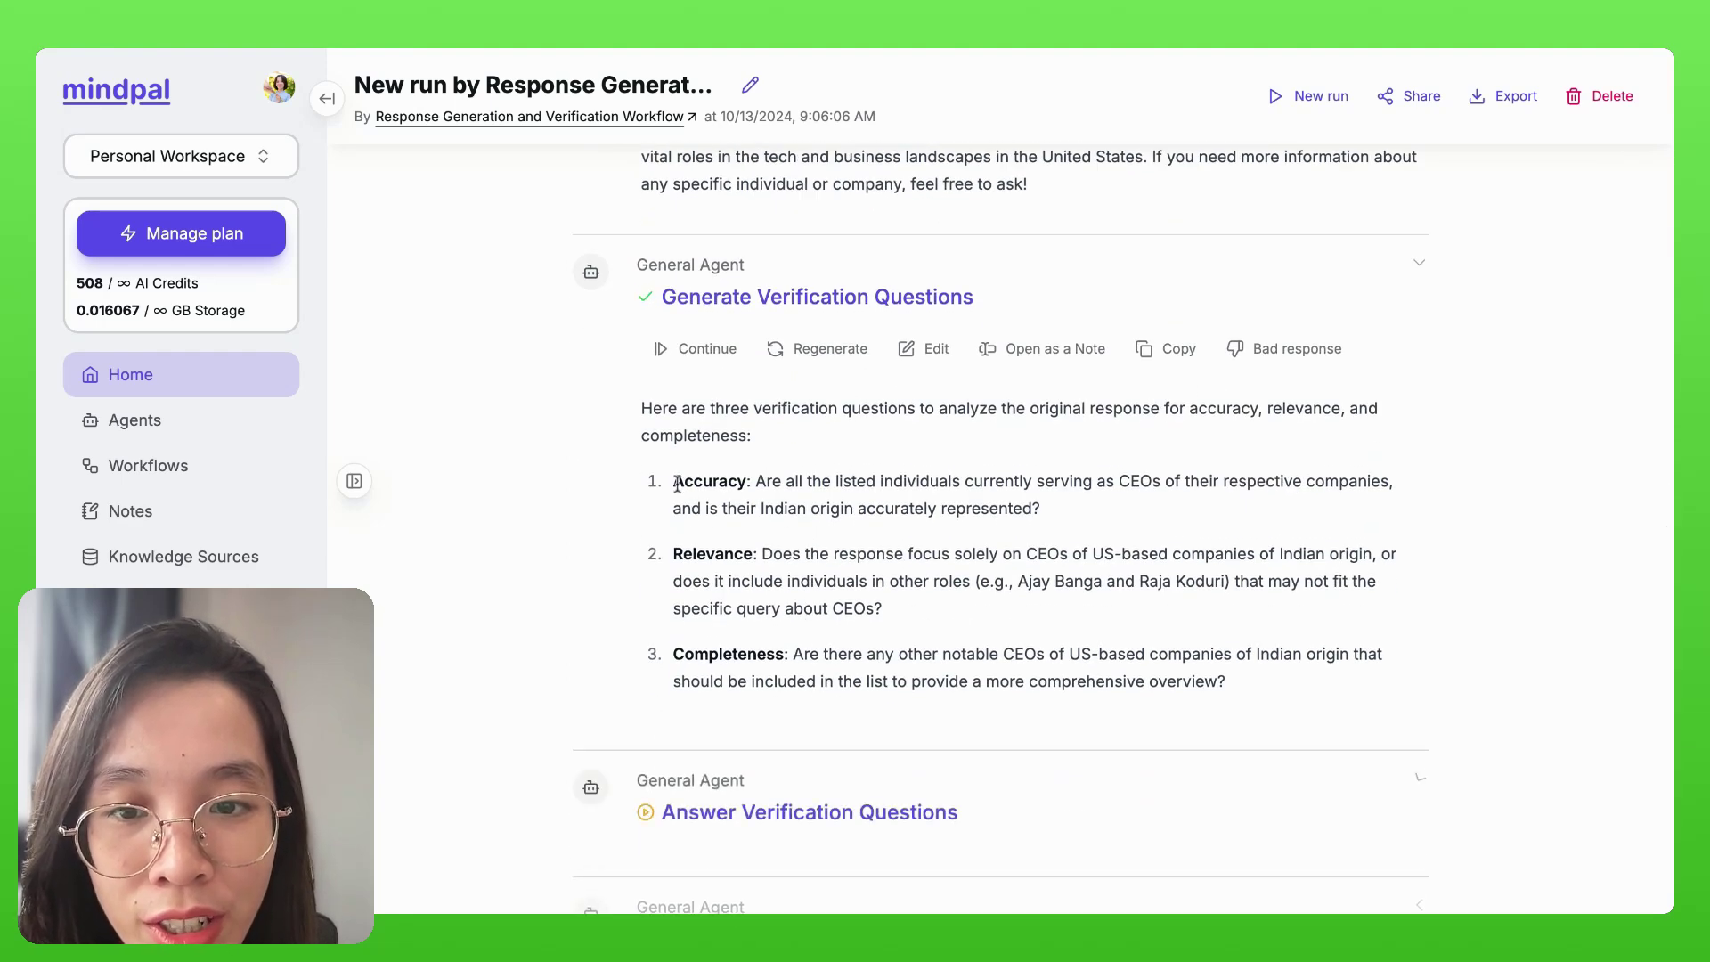
left_click_drag(673, 481, 1088, 523)
scroll(1089, 523, "down", 1)
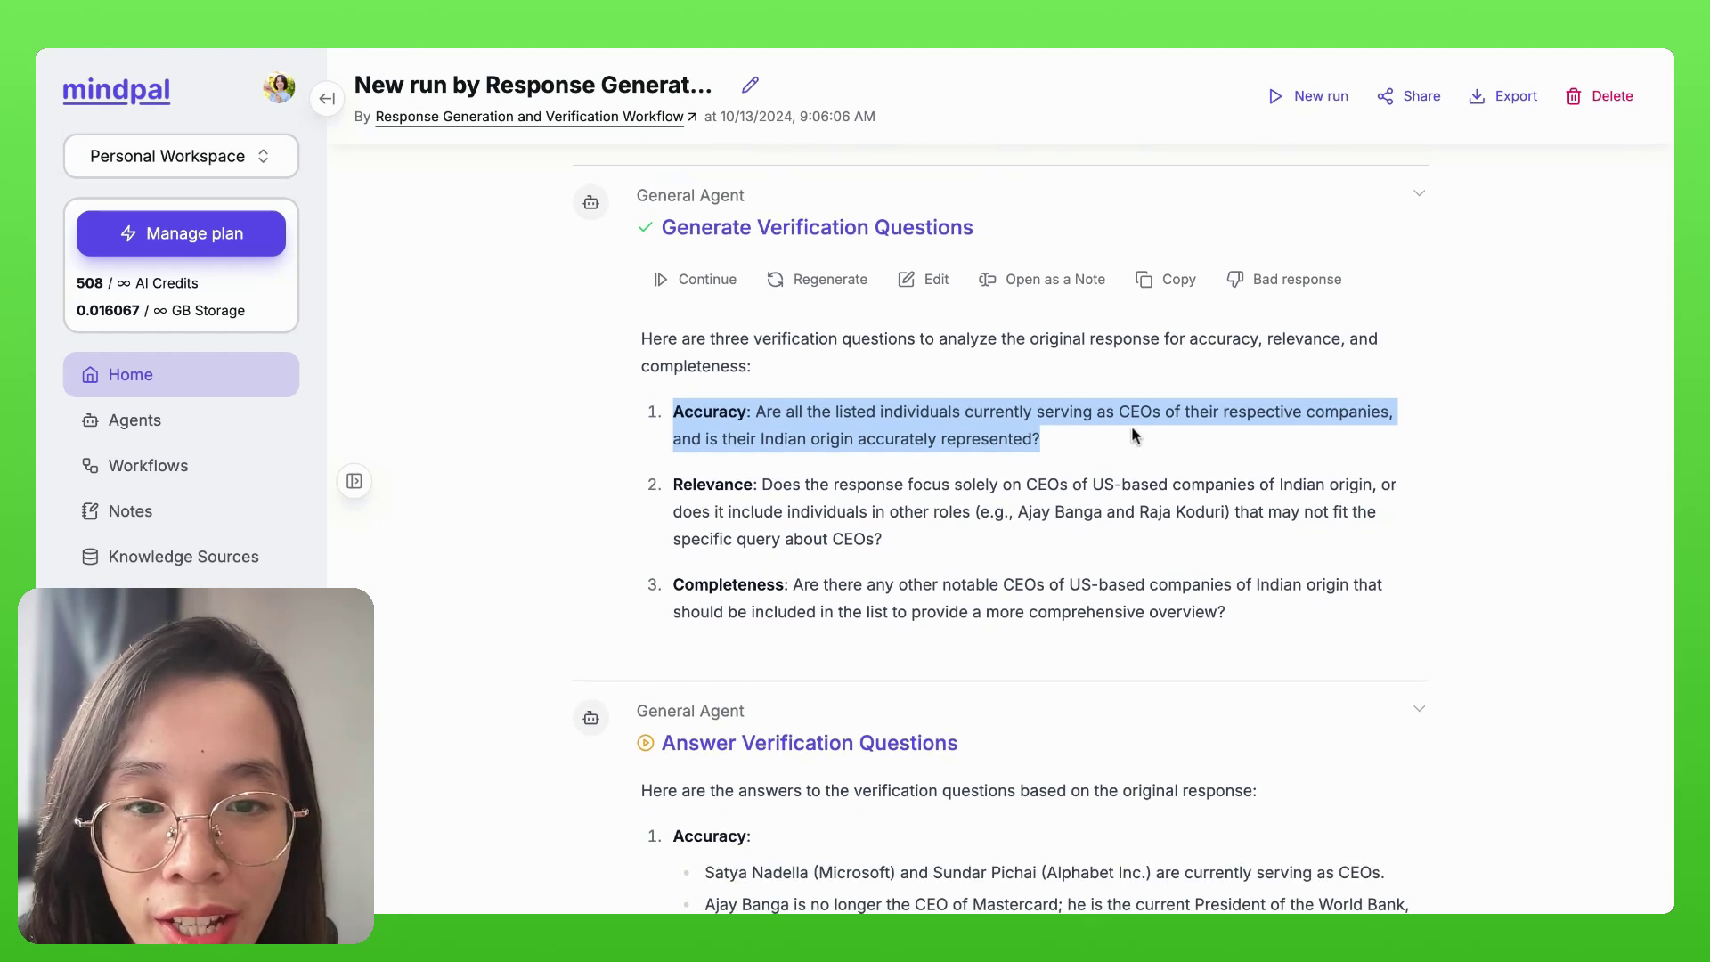
left_click_drag(896, 481, 996, 494)
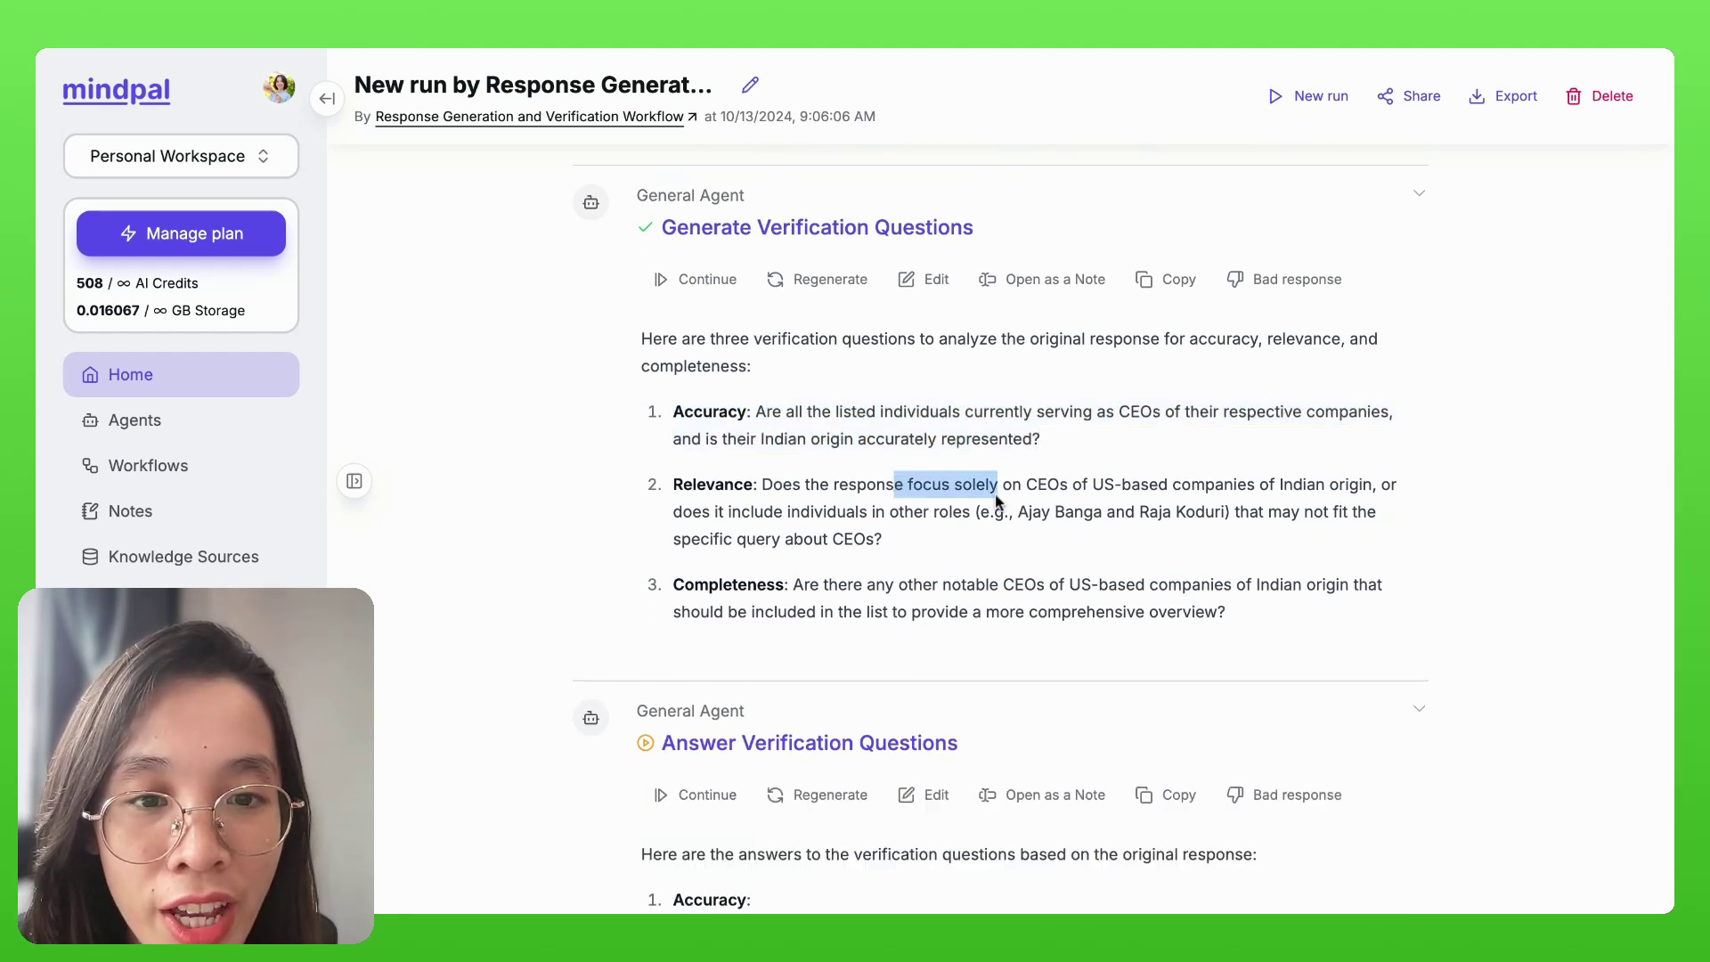
scroll(994, 487, "down", 1)
left_click(994, 490)
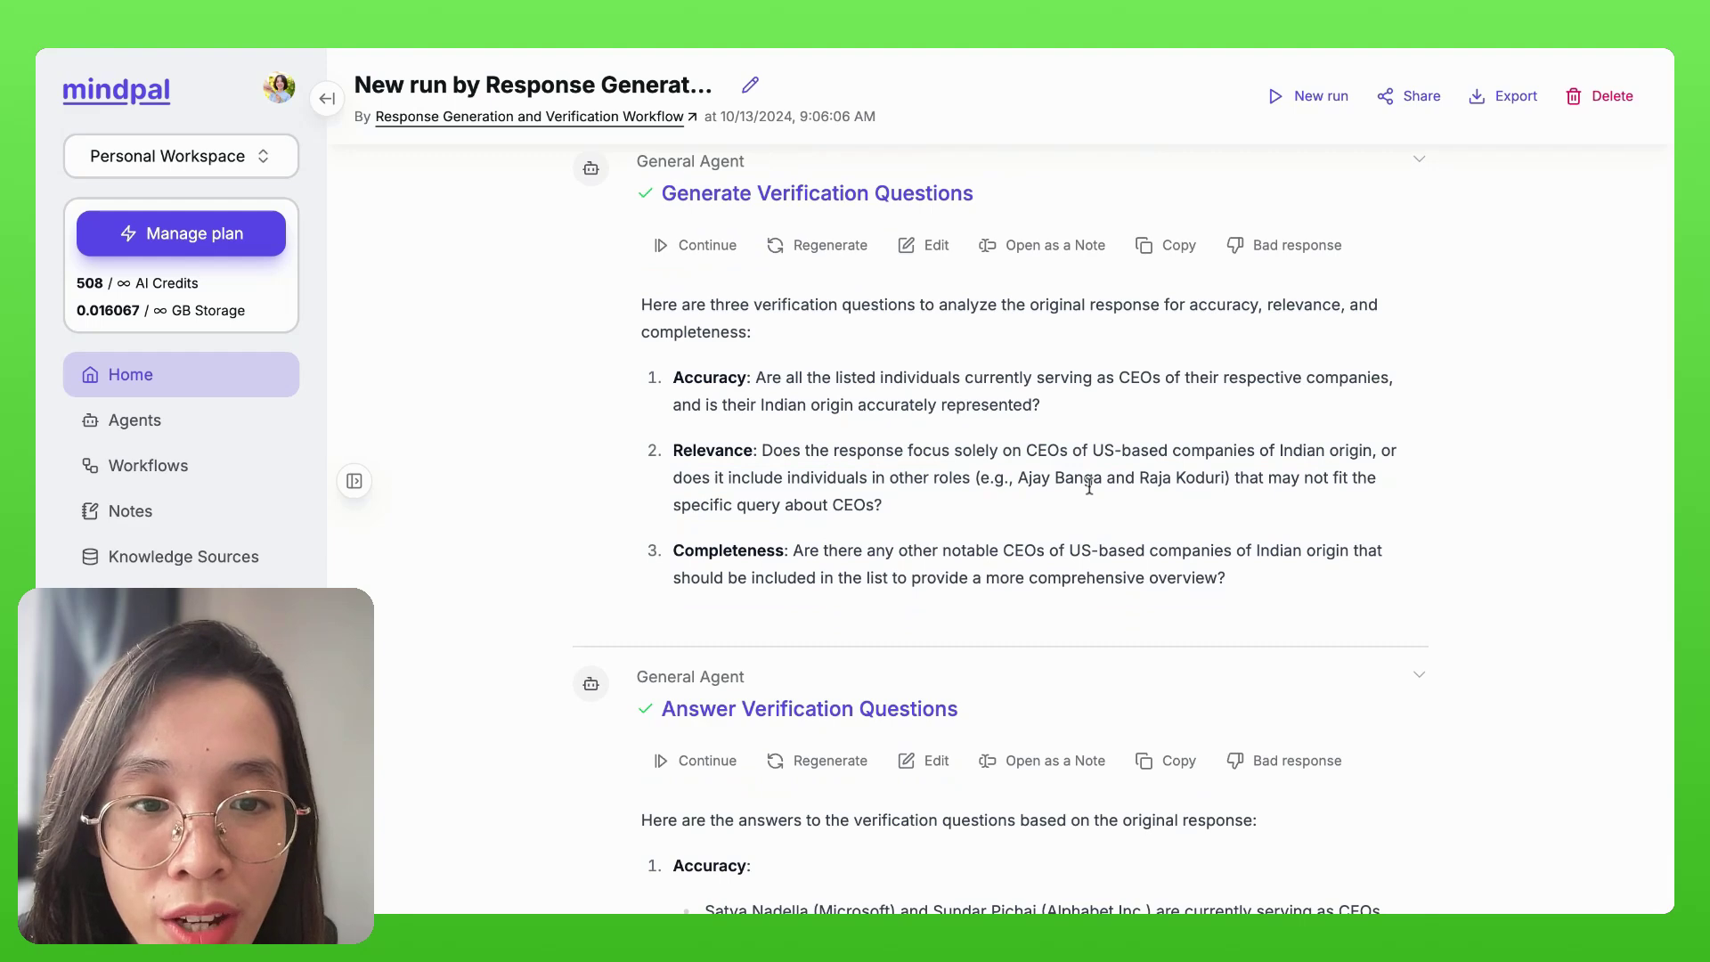
scroll(1088, 486, "down", 2)
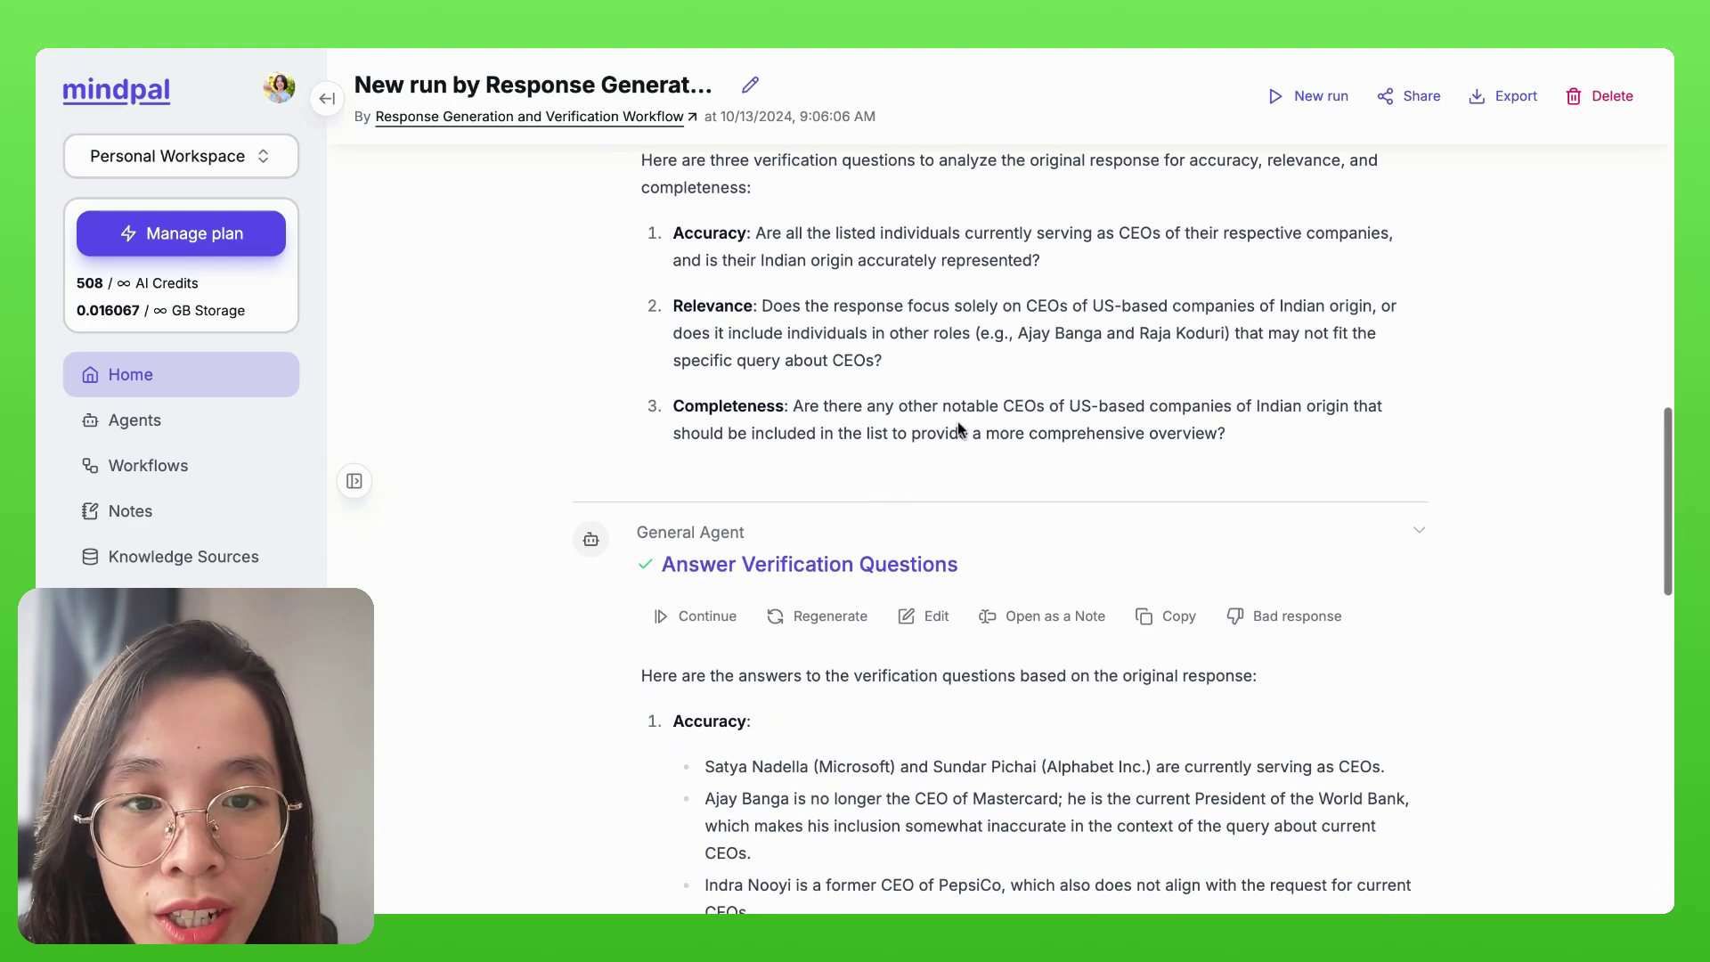
scroll(1113, 431, "down", 1)
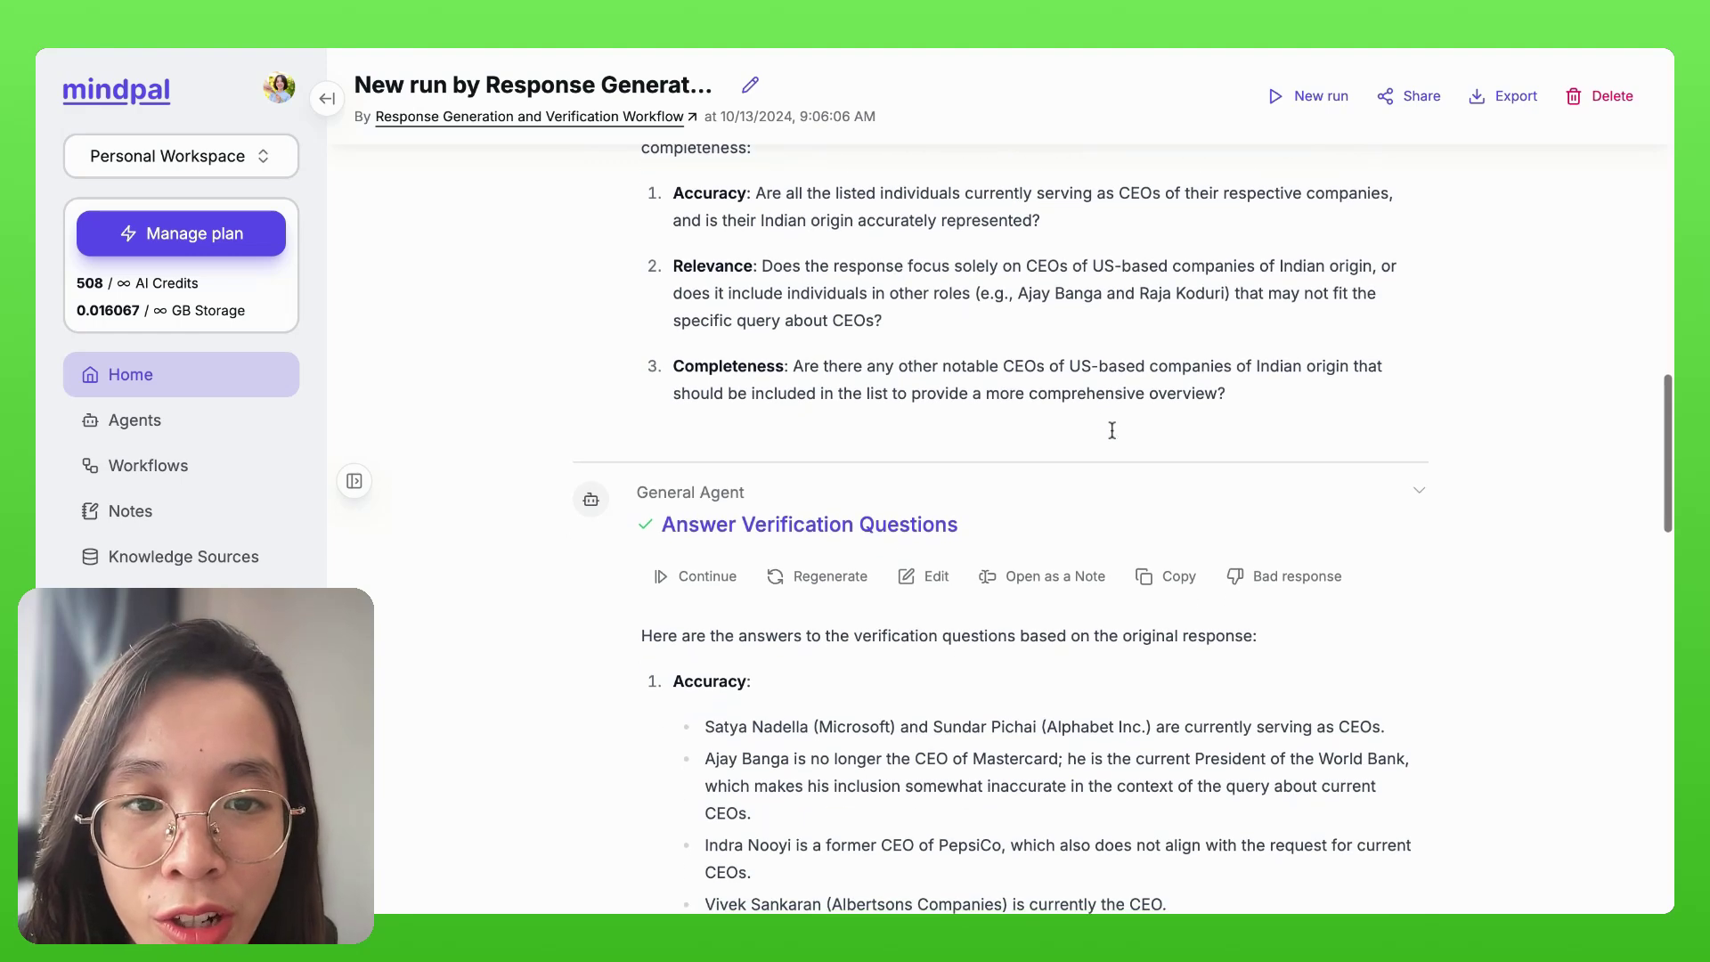
Examine the answers given to each verification question in the Answer Verification Questions output
scroll(1061, 406, "down", 3)
scroll(964, 403, "down", 3)
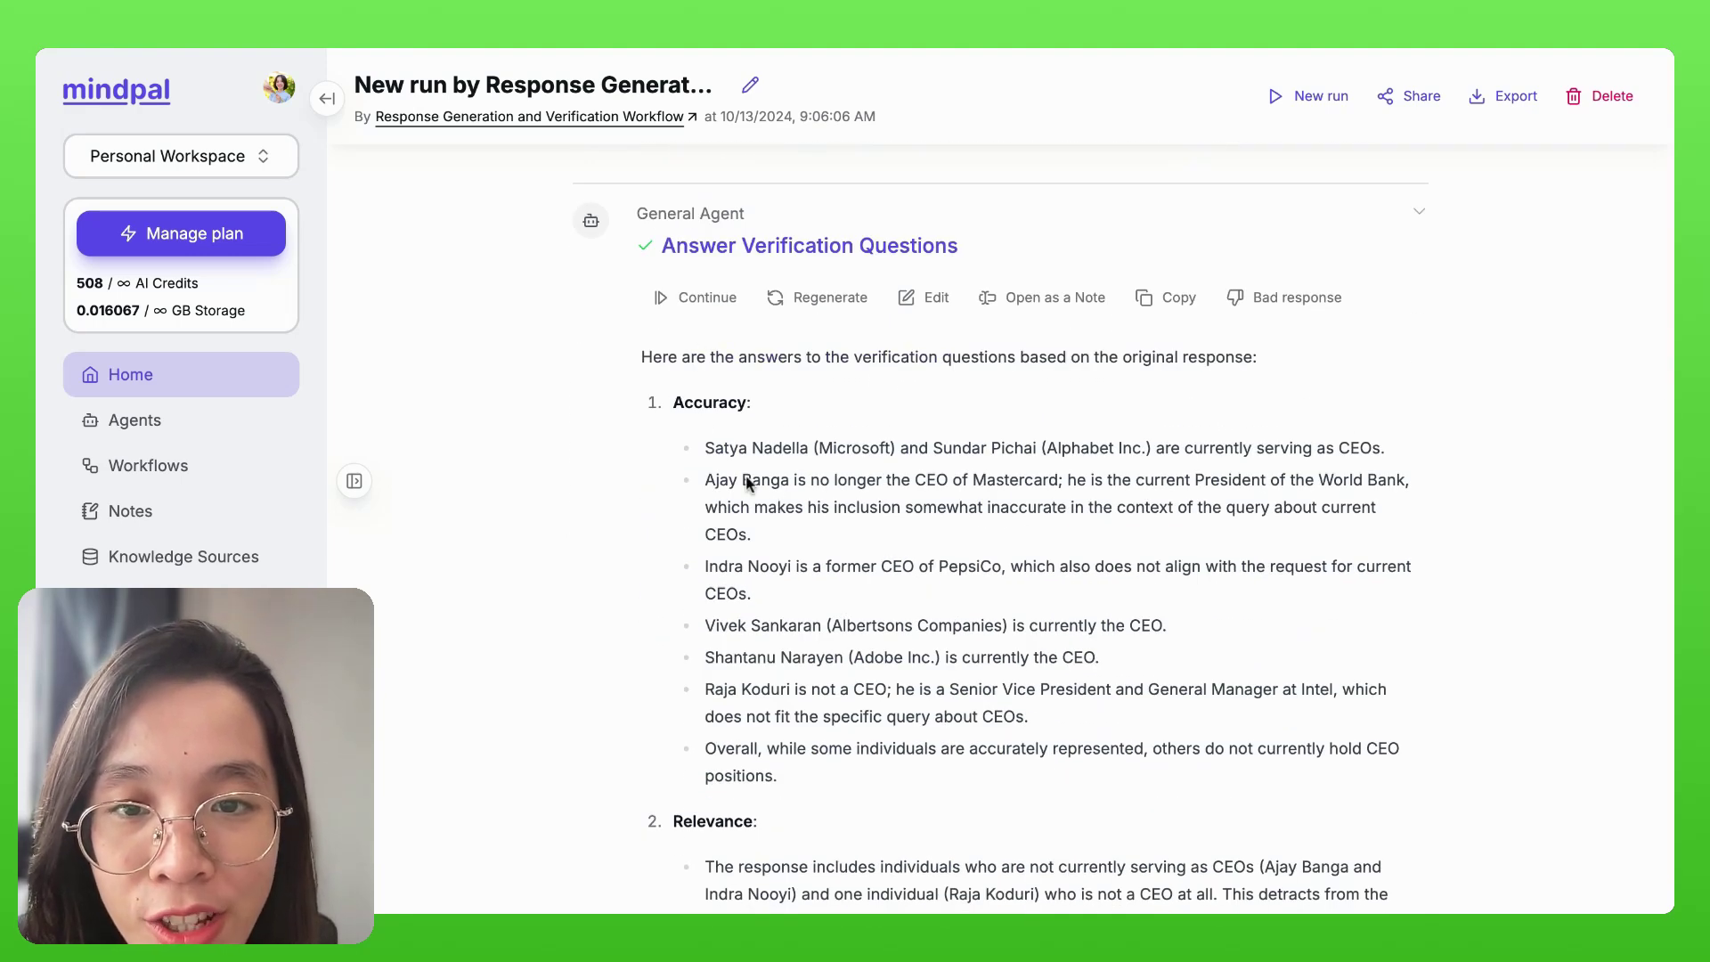
scroll(748, 483, "down", 2)
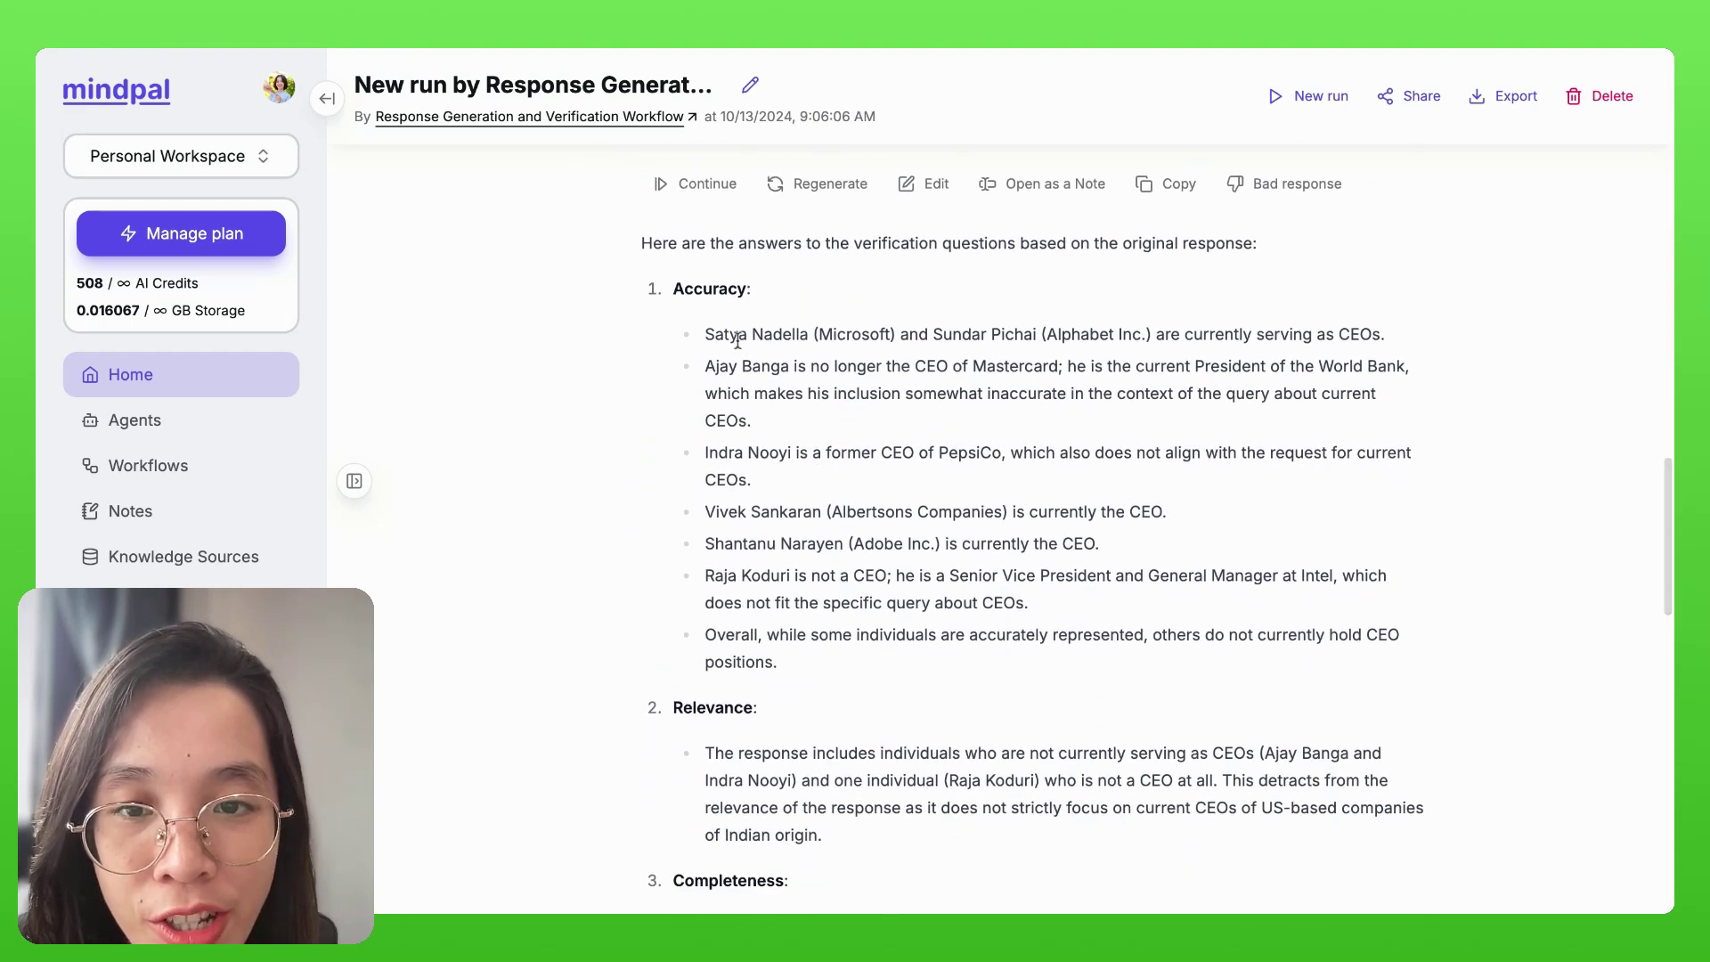
left_click_drag(738, 339, 816, 635)
scroll(816, 627, "down", 5)
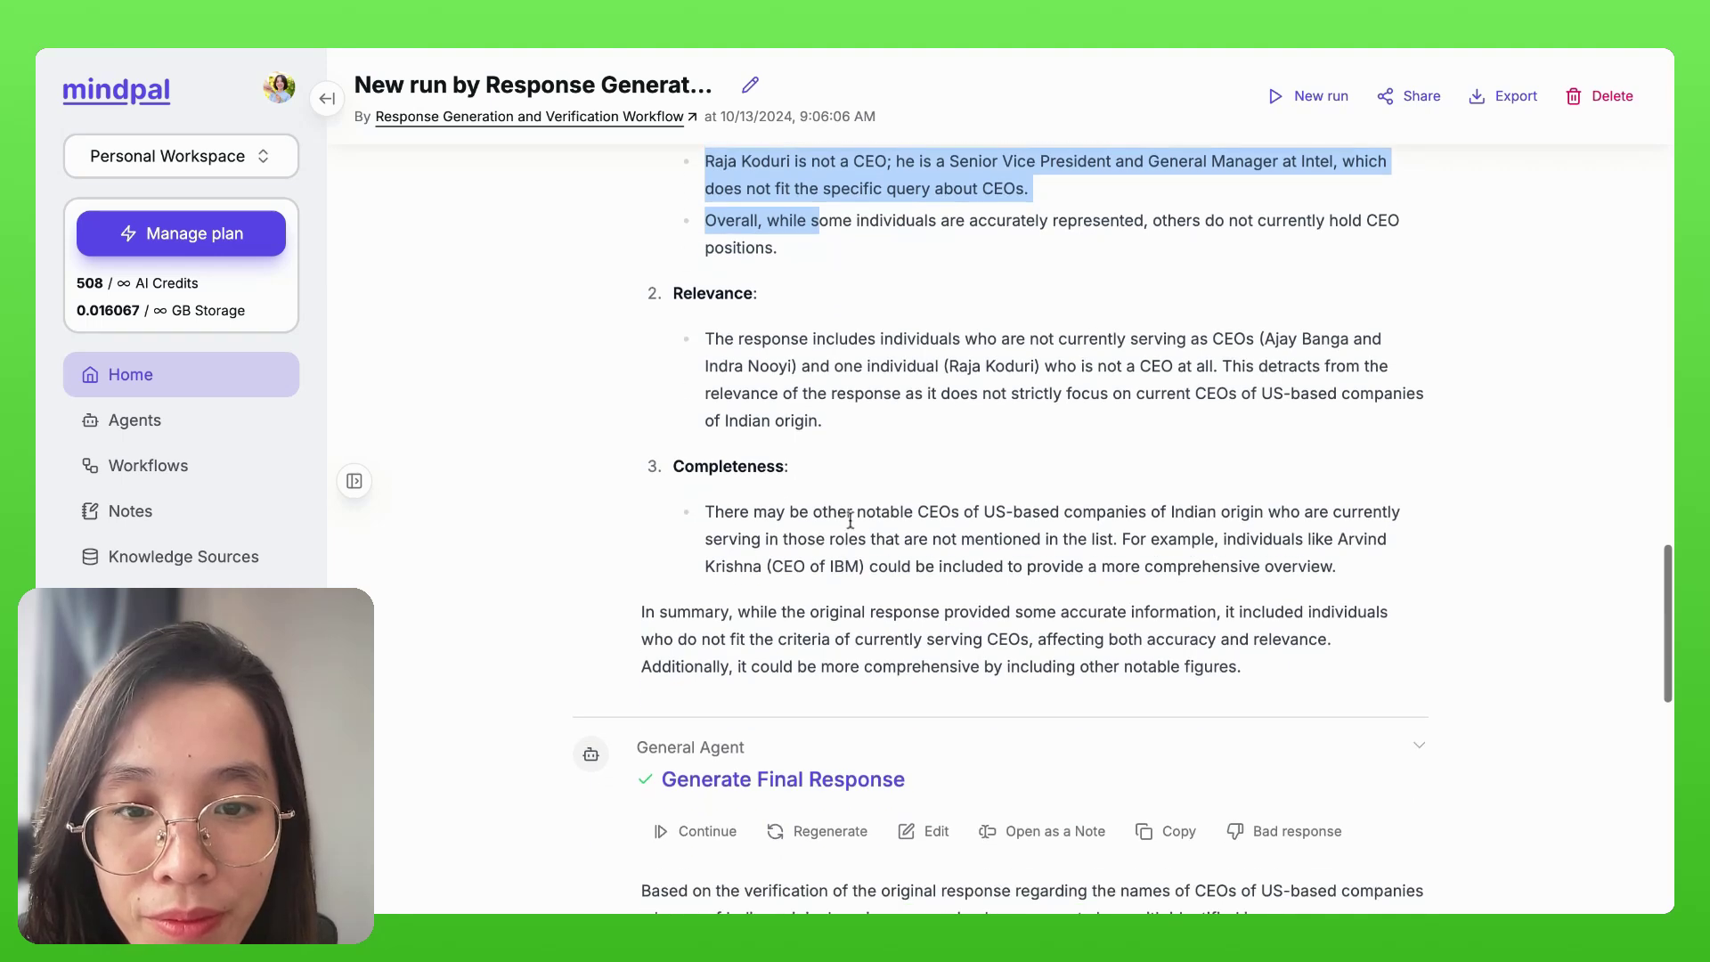
triple_click(851, 521)
scroll(850, 517, "down", 3)
left_click(851, 509)
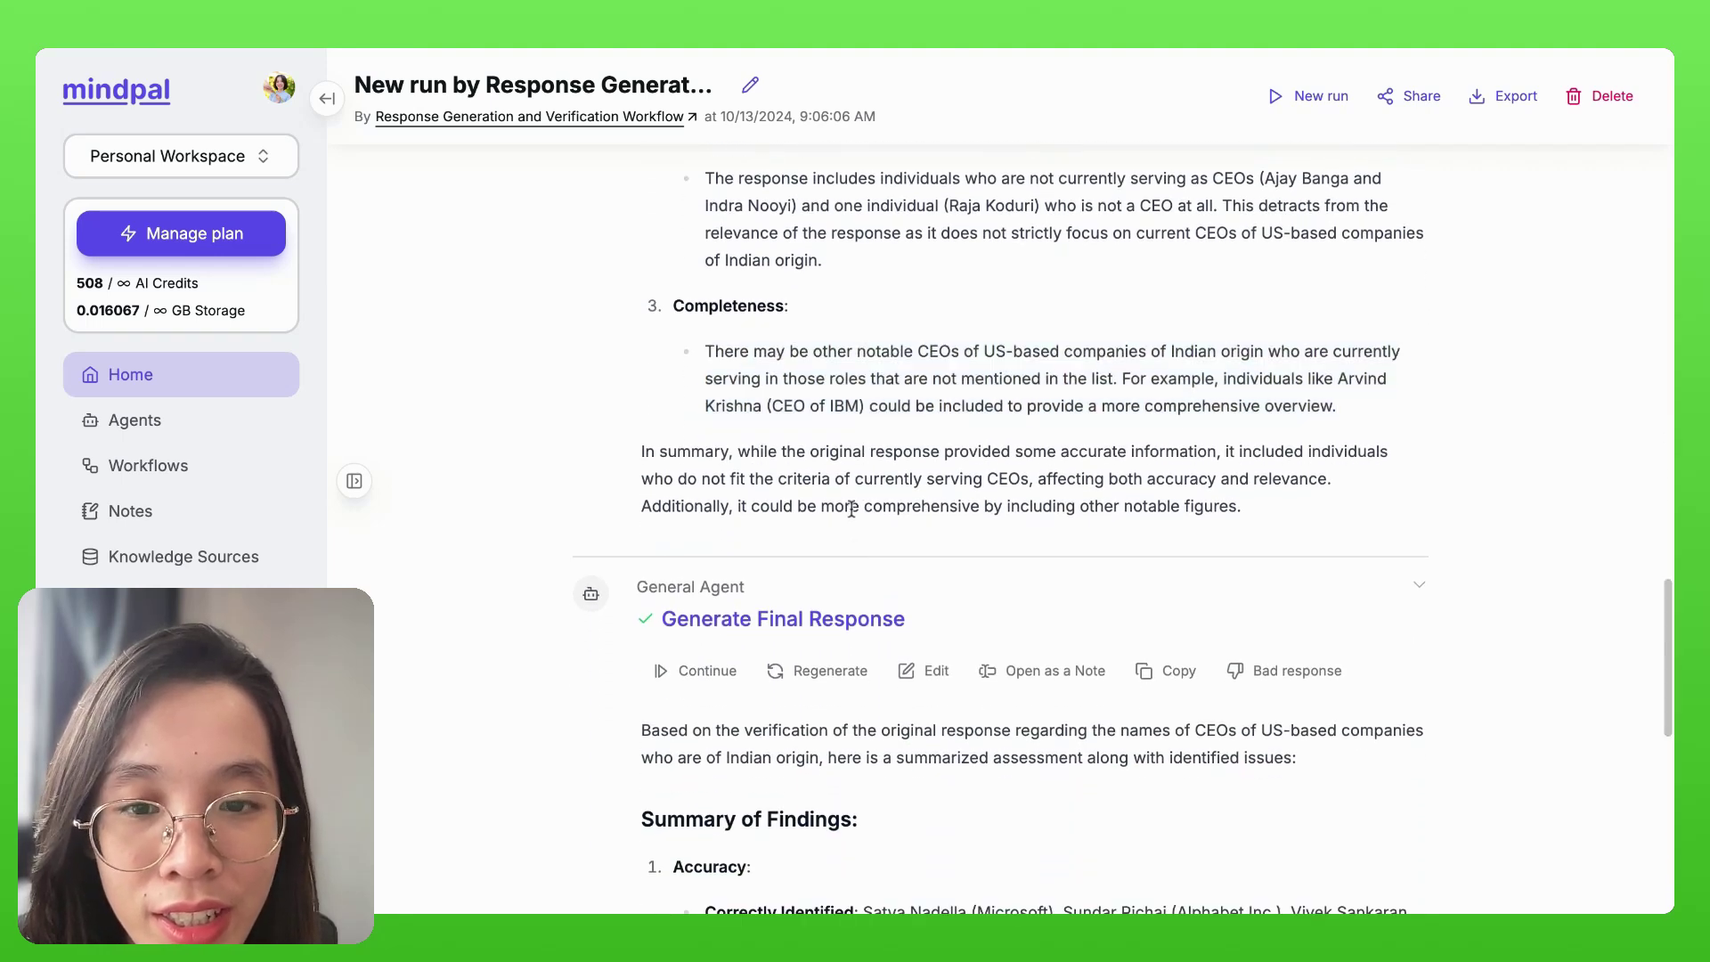
Read the Generate Final Response output through to the revised list of CEOs
scroll(851, 509, "down", 4)
scroll(848, 512, "down", 1)
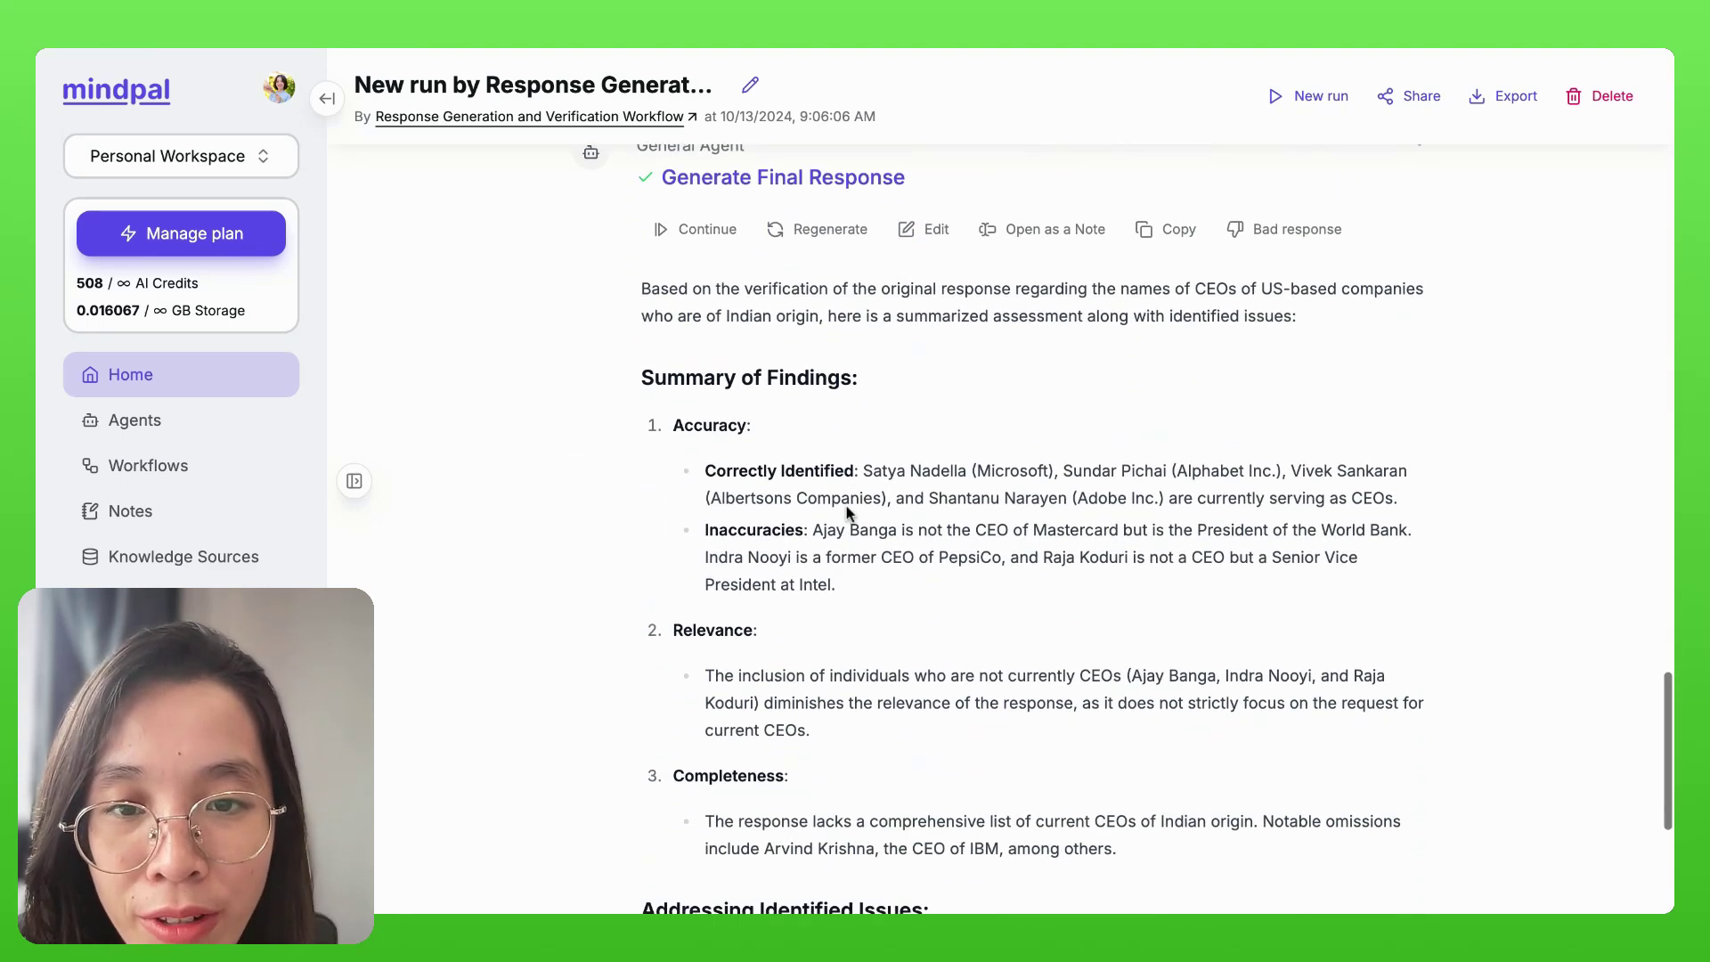
scroll(849, 512, "down", 4)
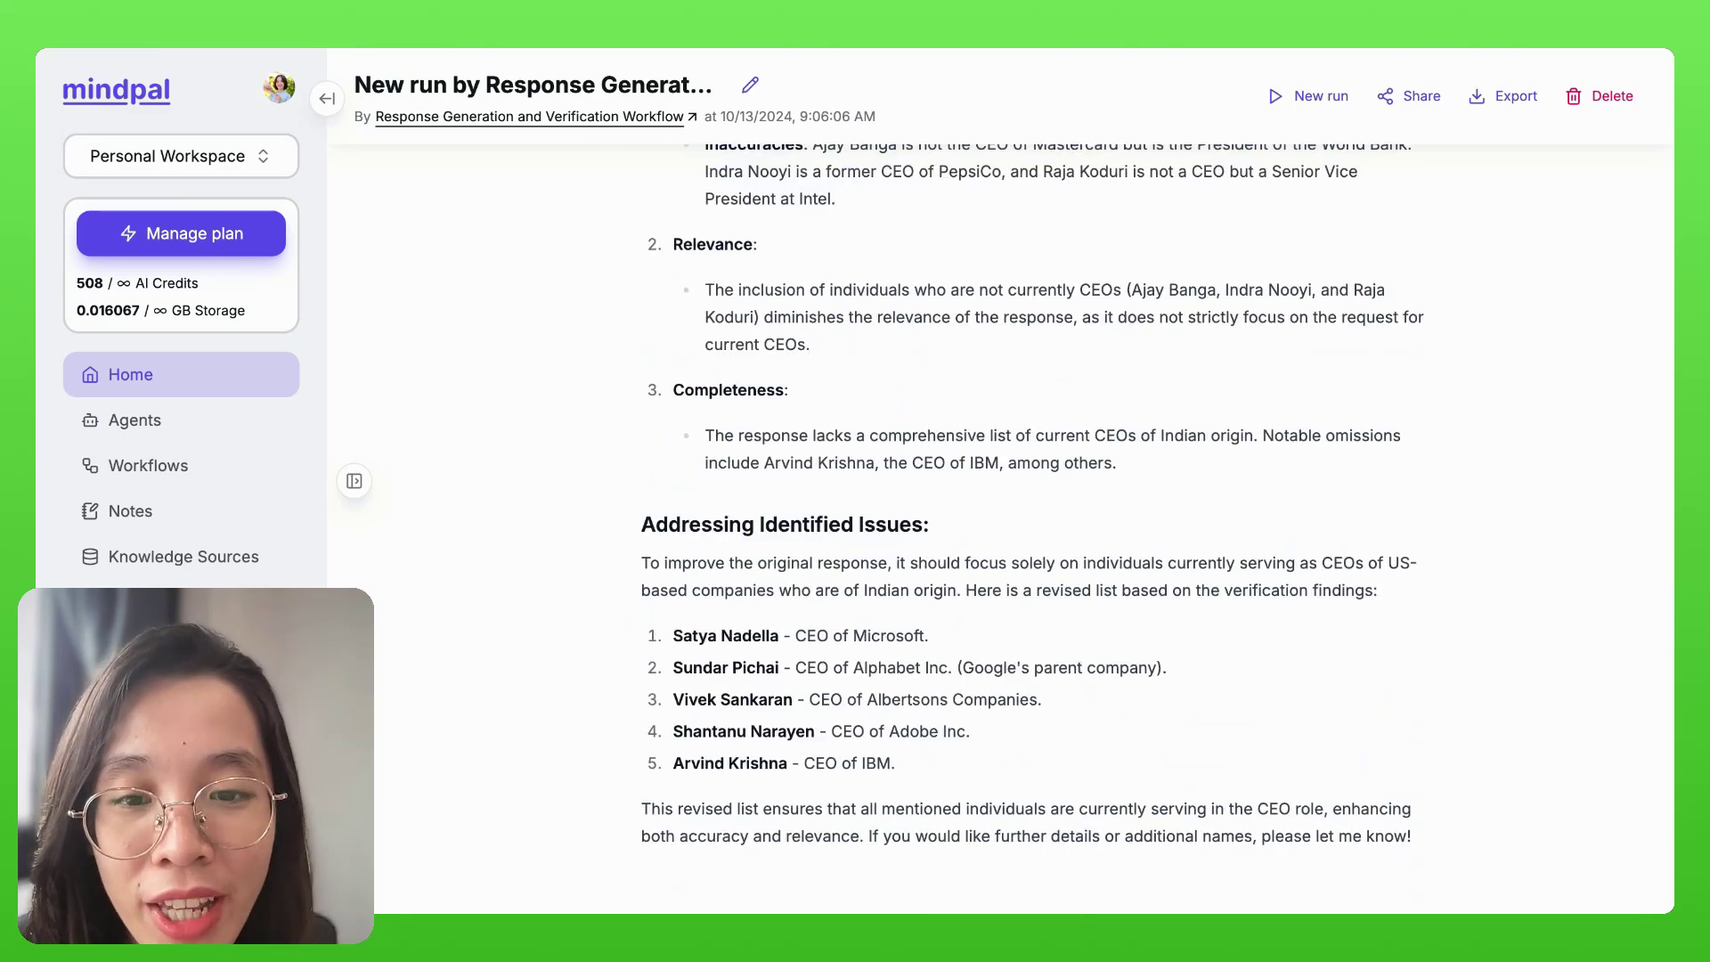
Collapse the outputs of the four agent steps and return to the query at the start of the run
scroll(848, 512, "up", 7)
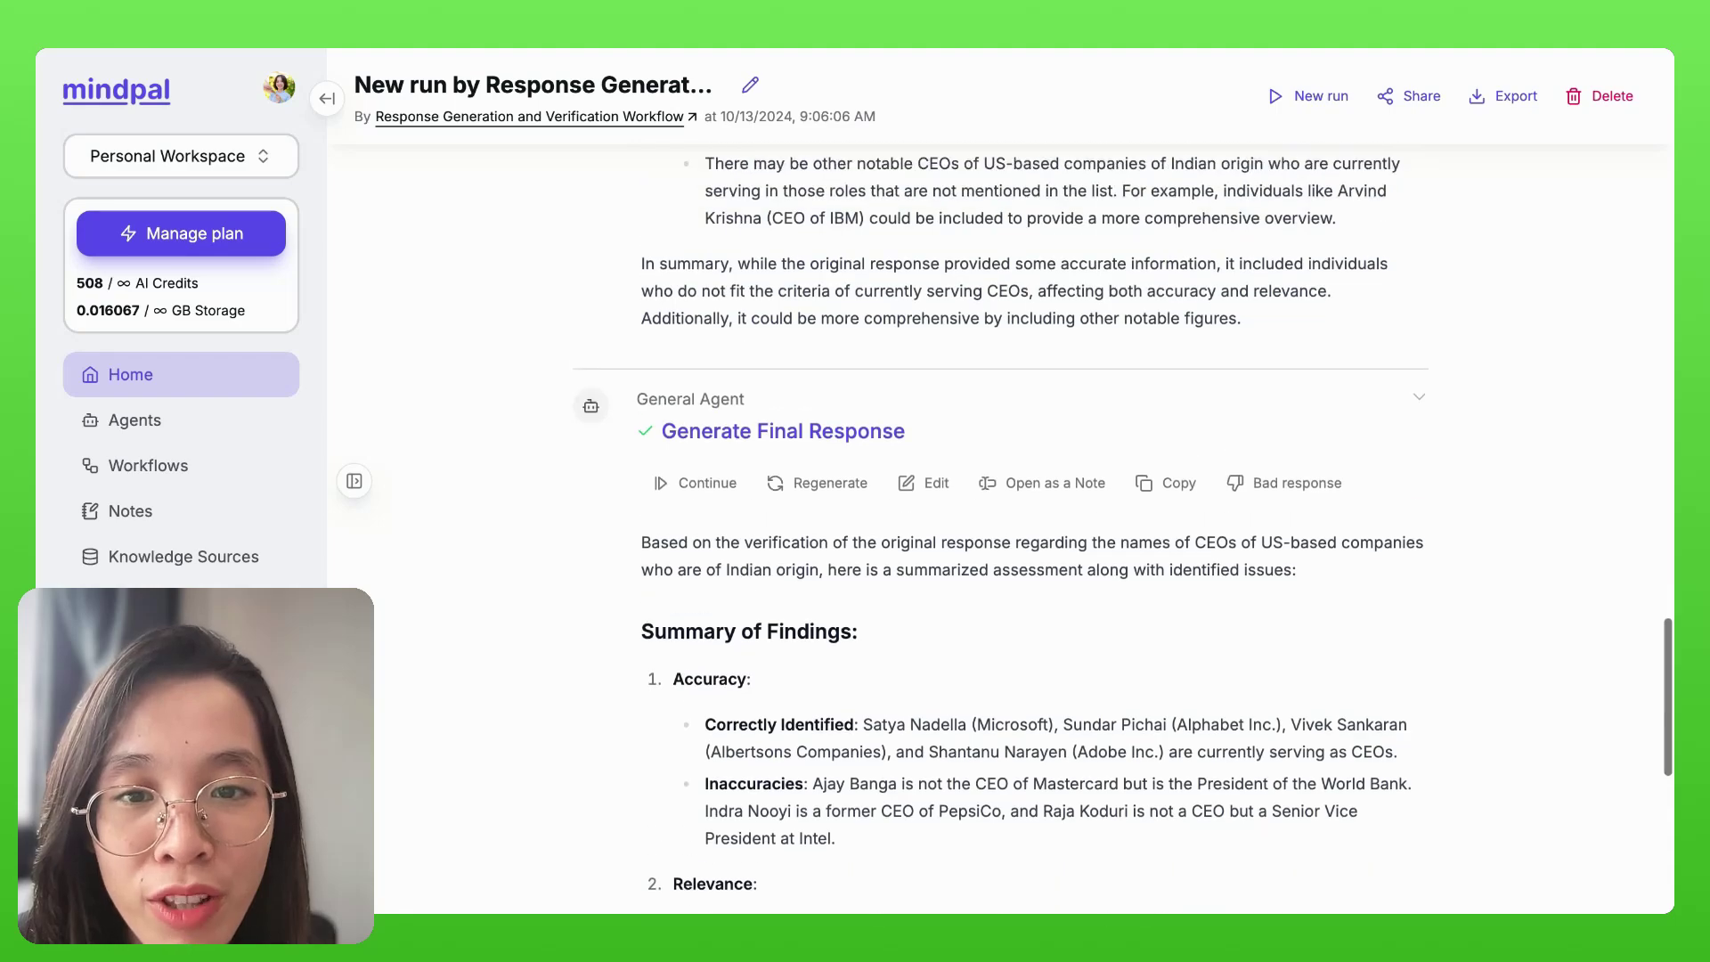
scroll(920, 488, "up", 10)
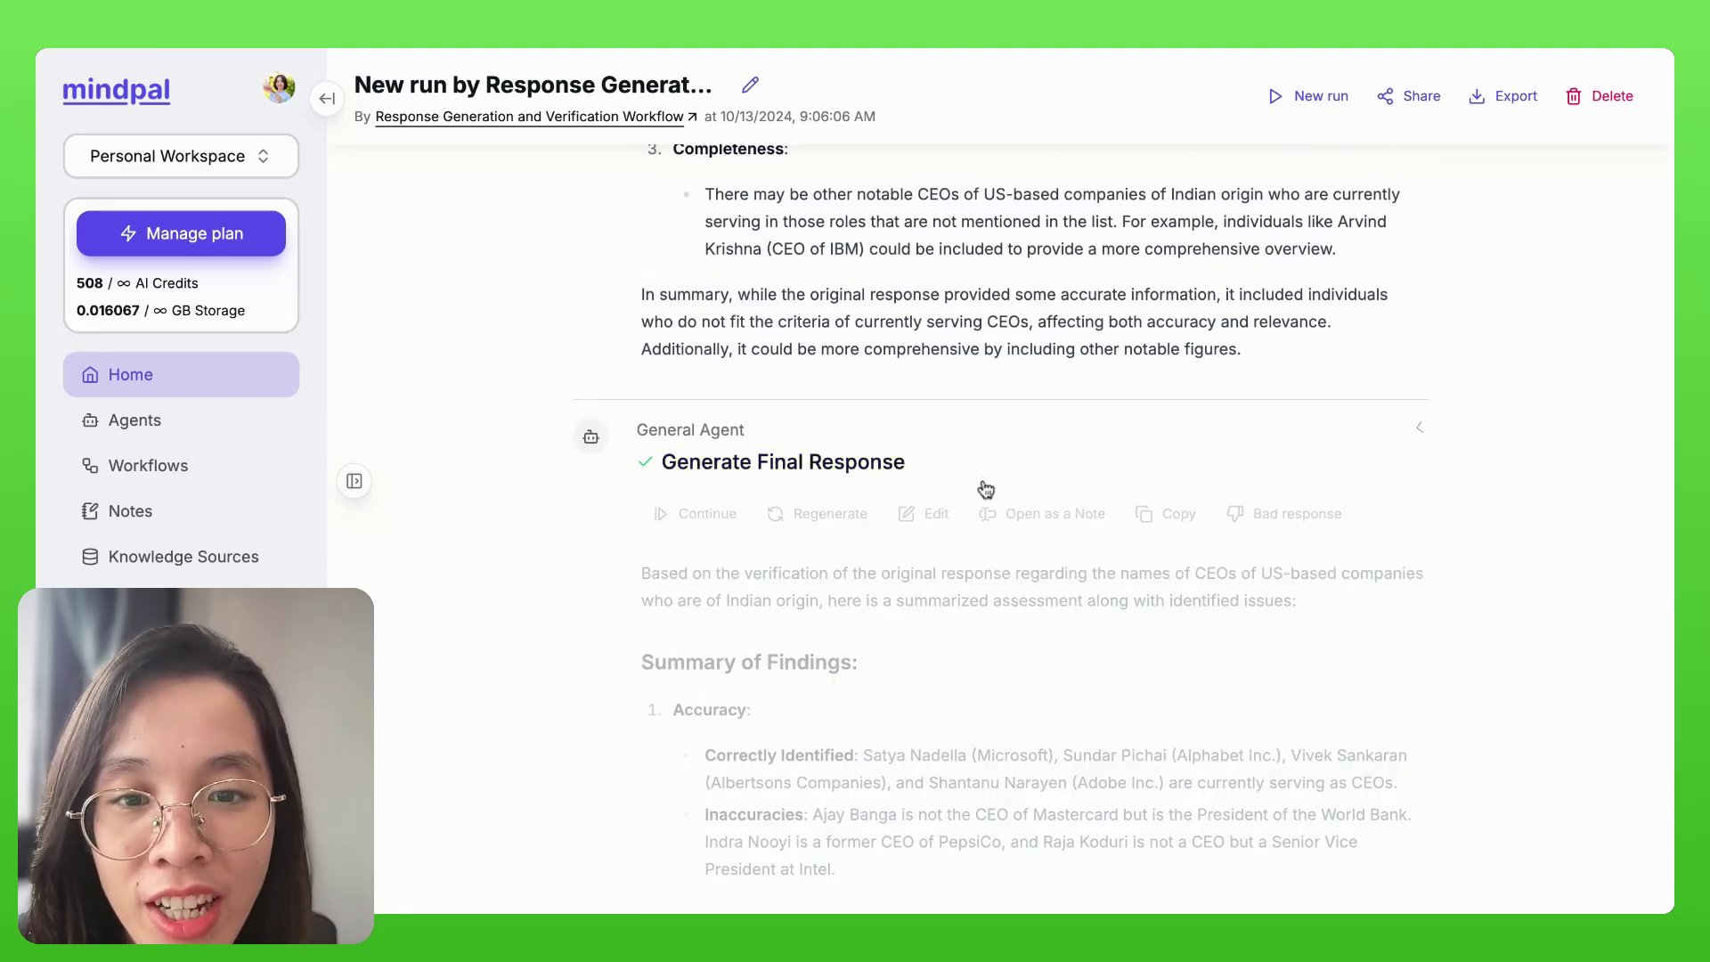
scroll(917, 432, "up", 15)
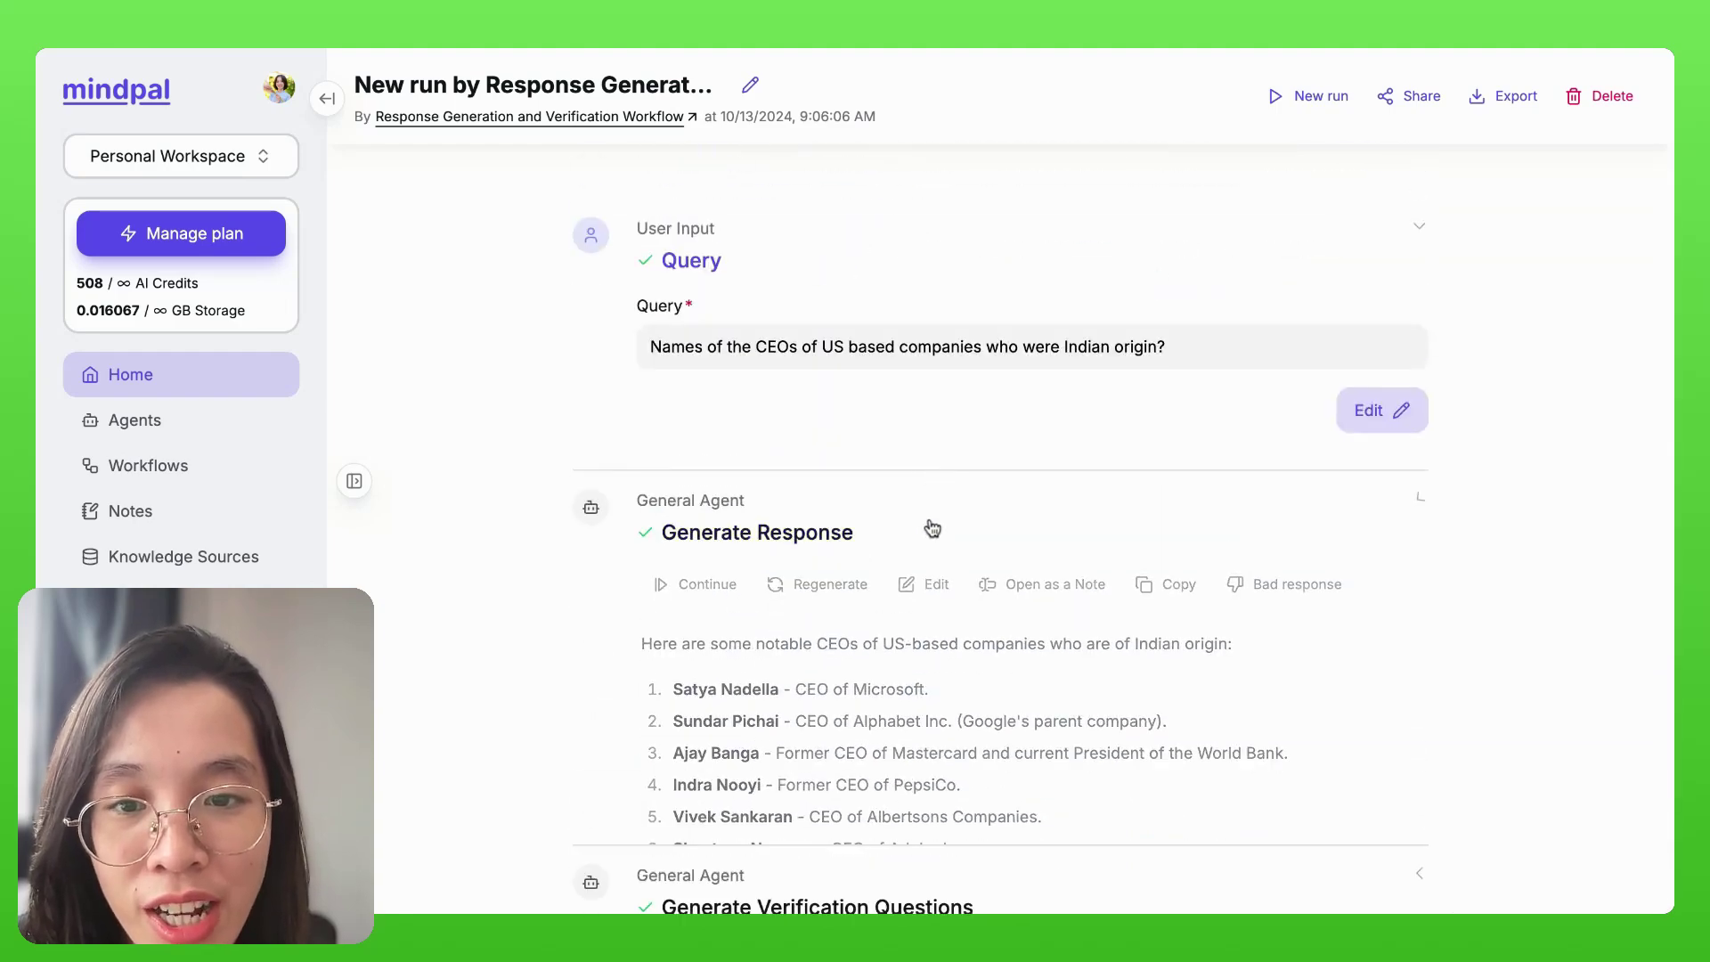
left_click(928, 530)
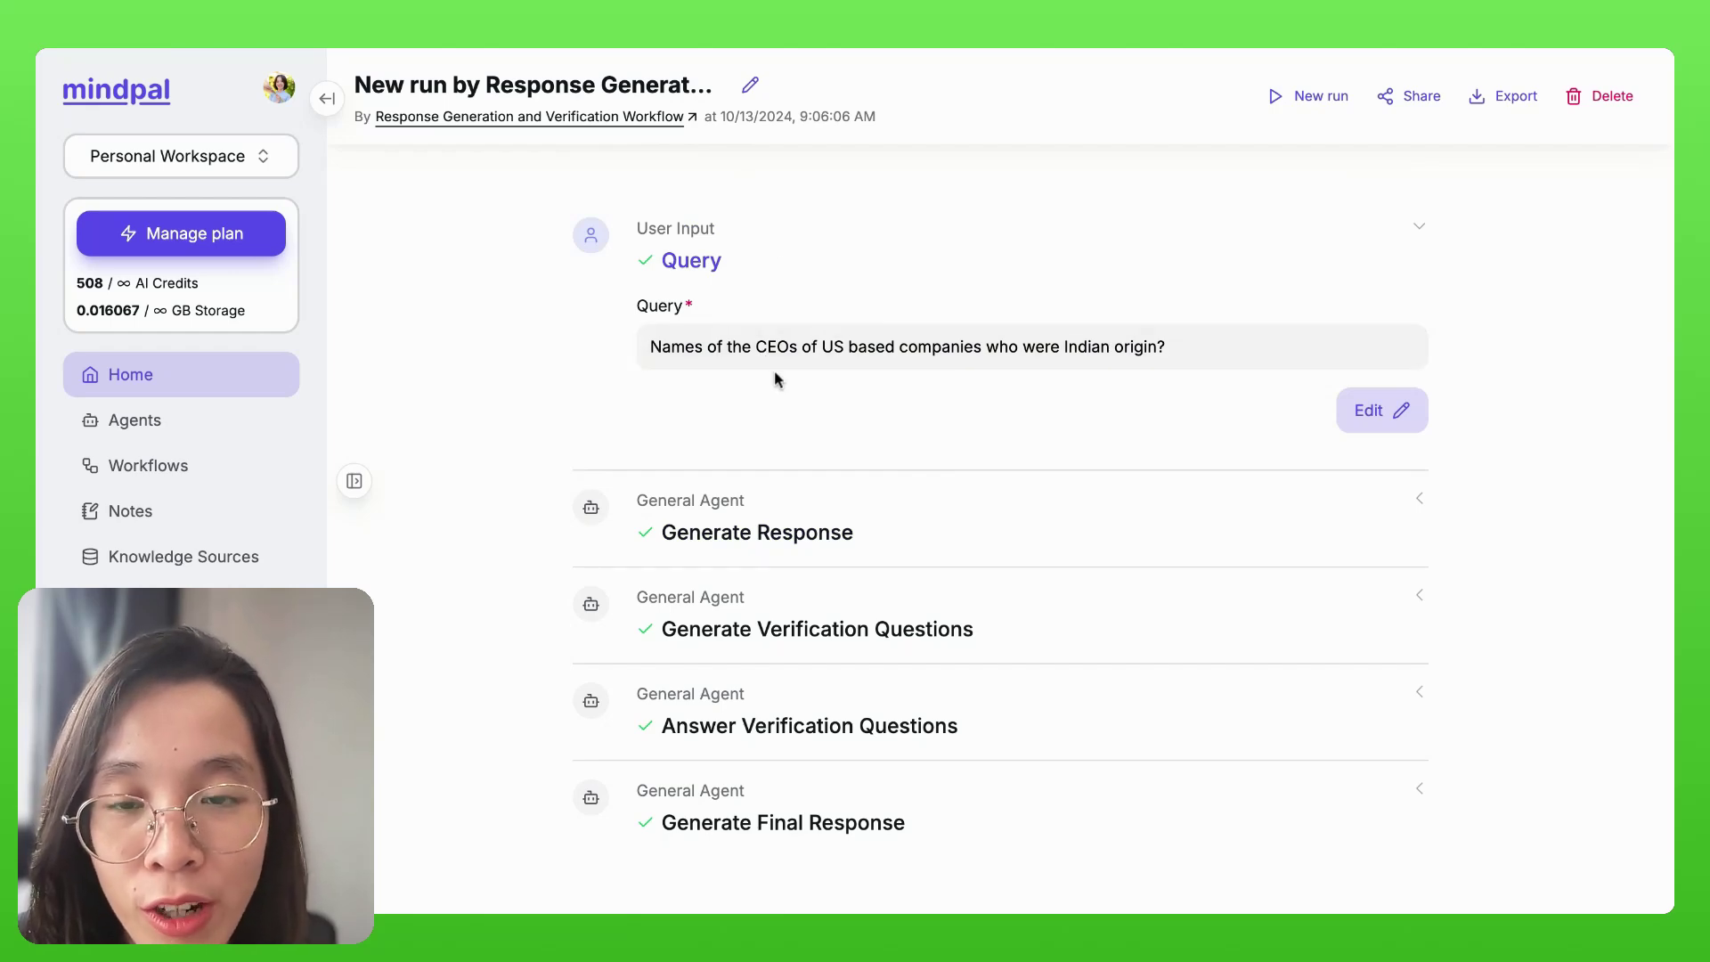
left_click(1309, 101)
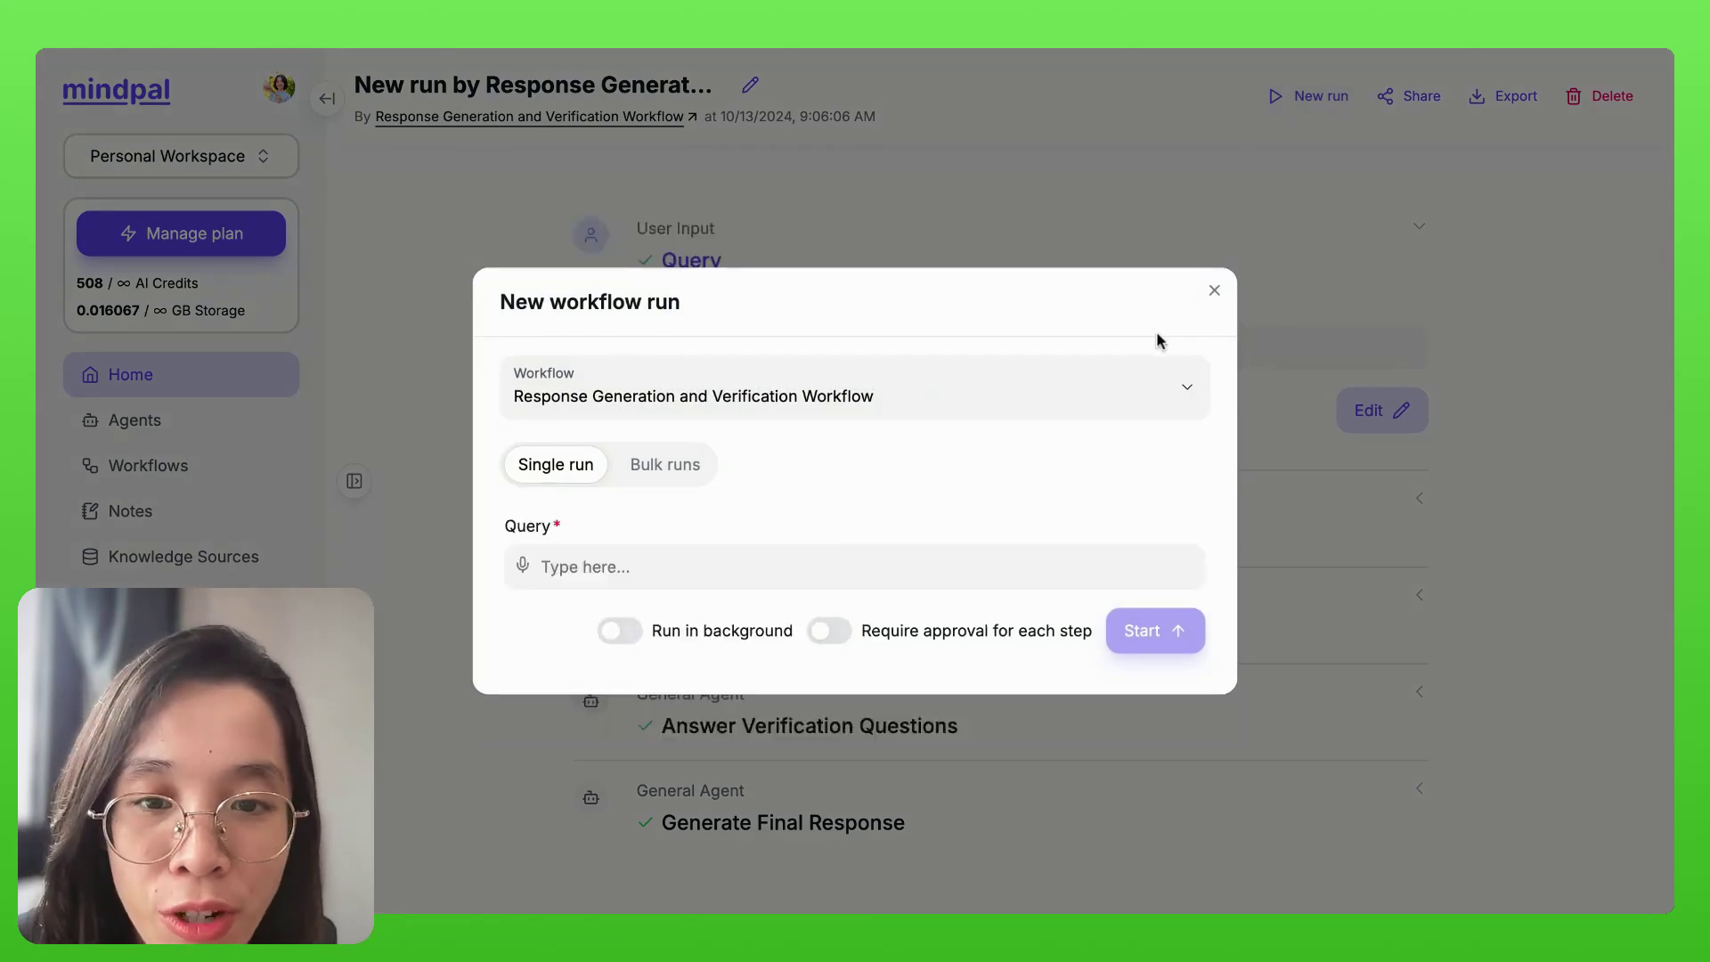
left_click(594, 566)
left_click(1213, 294)
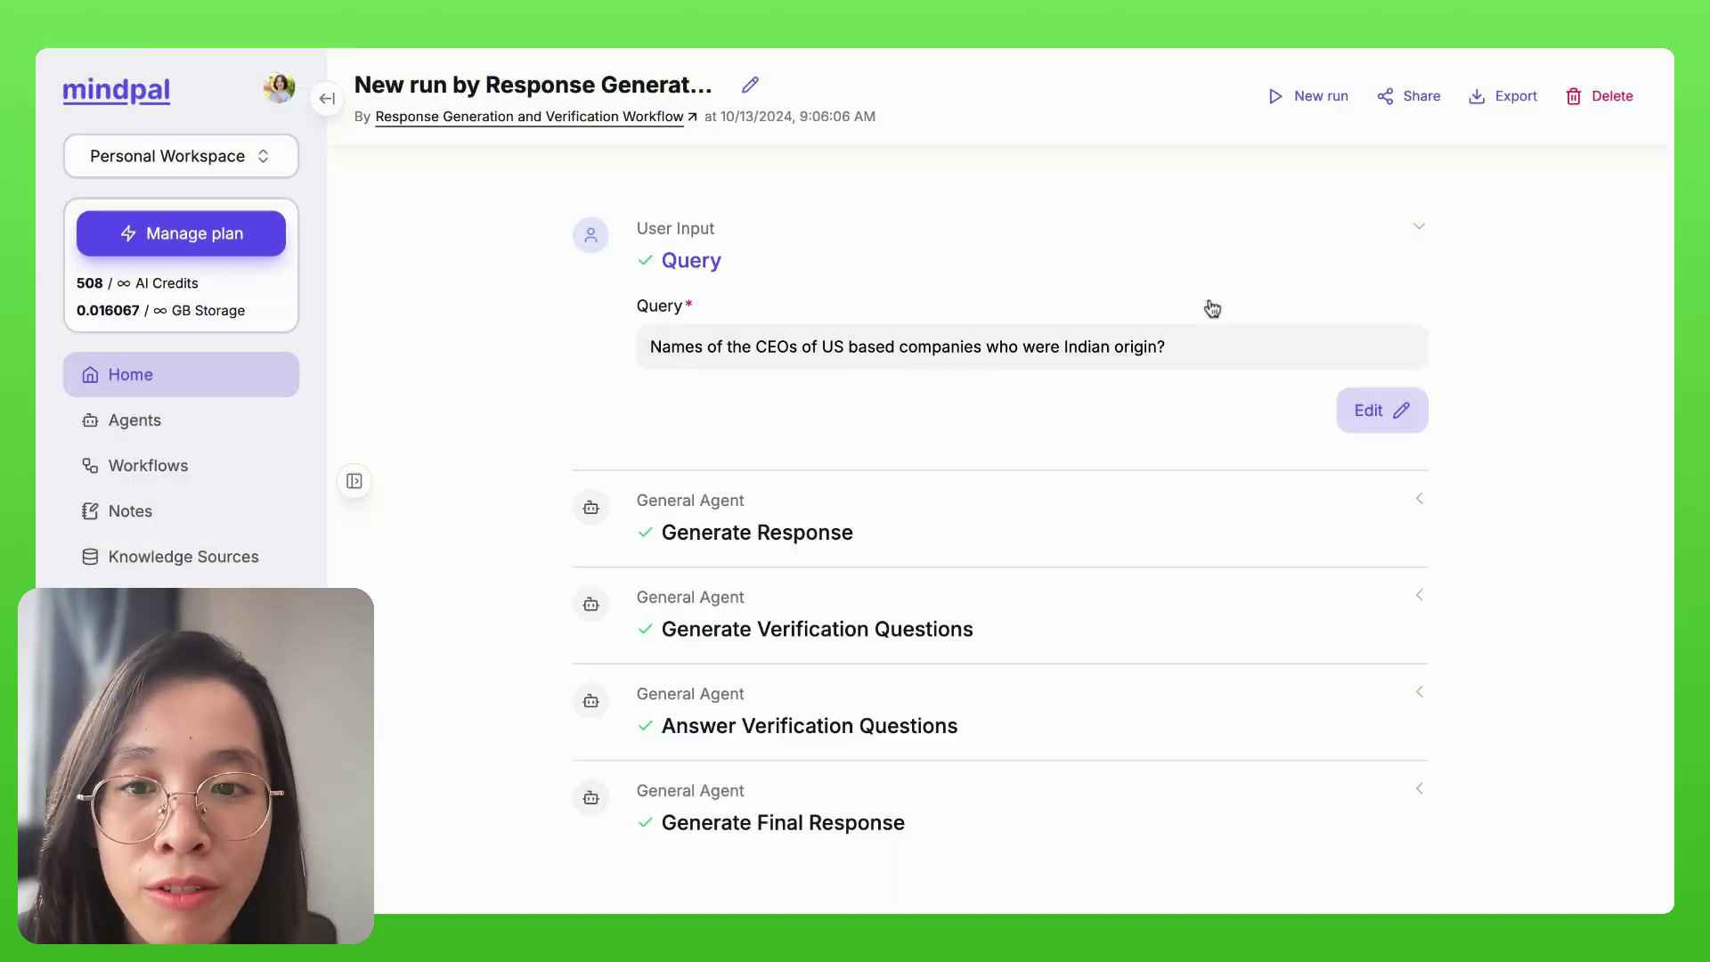